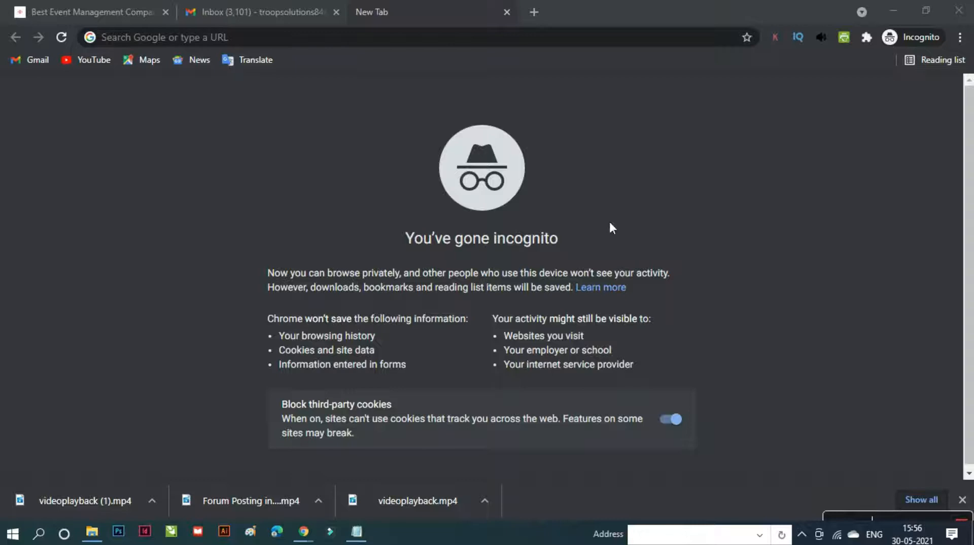
Step: Search Google for 'free forum posting website'
click(440, 41)
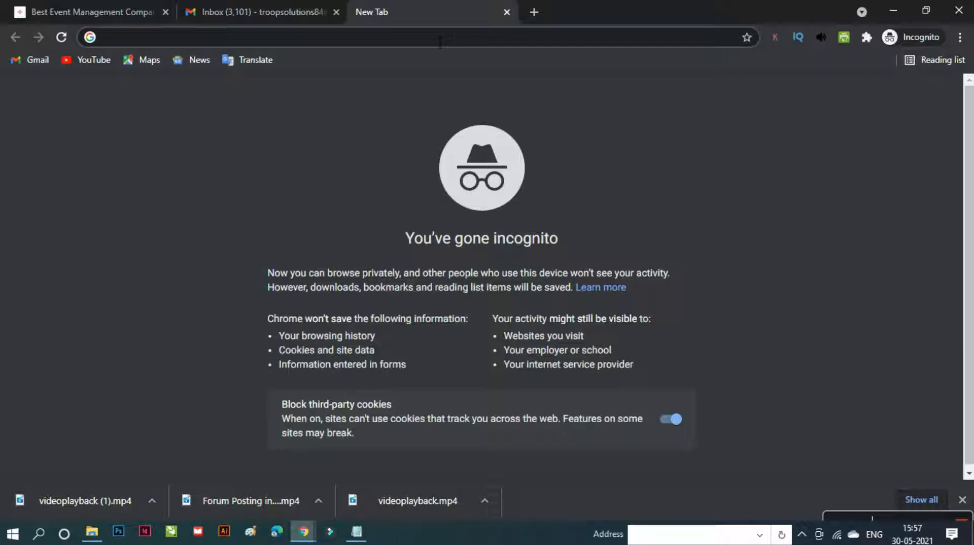
text(free )
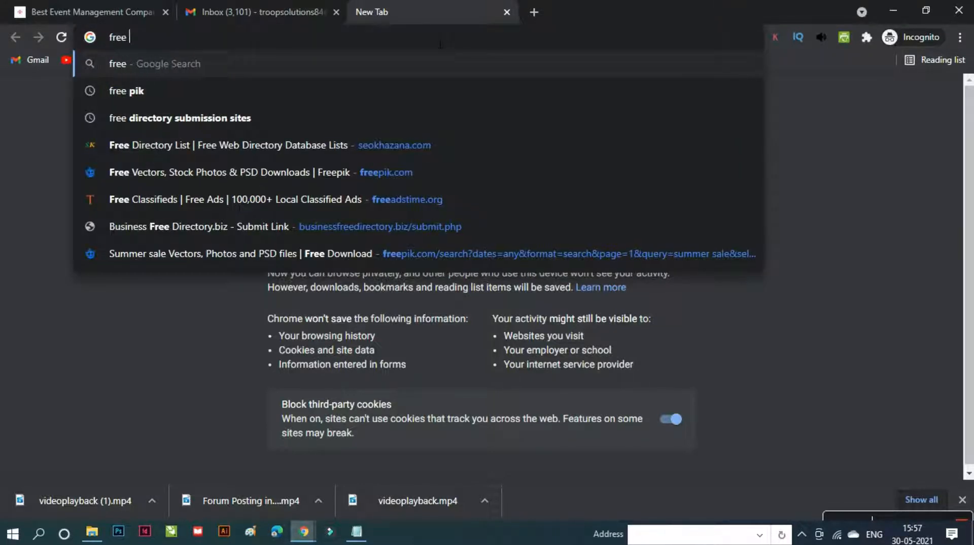
text(for)
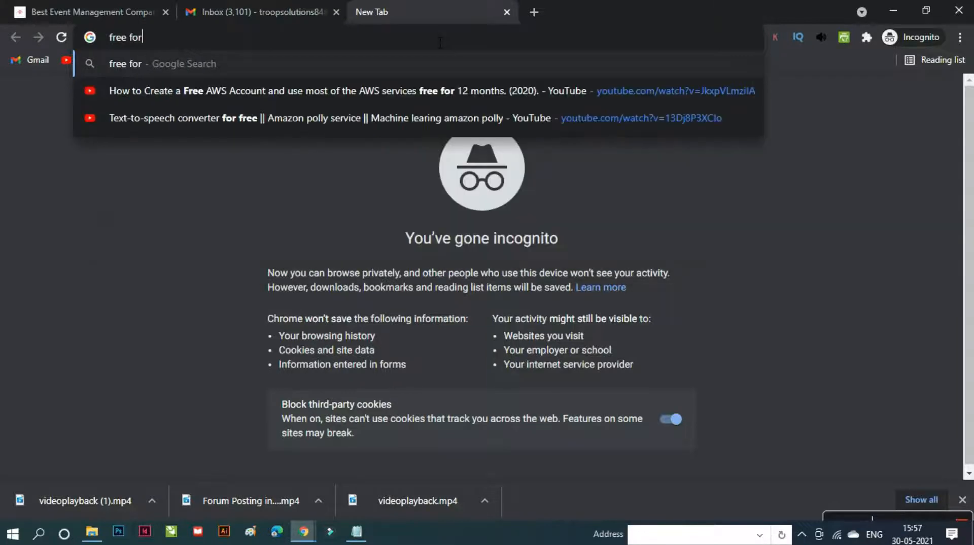
text(um postin)
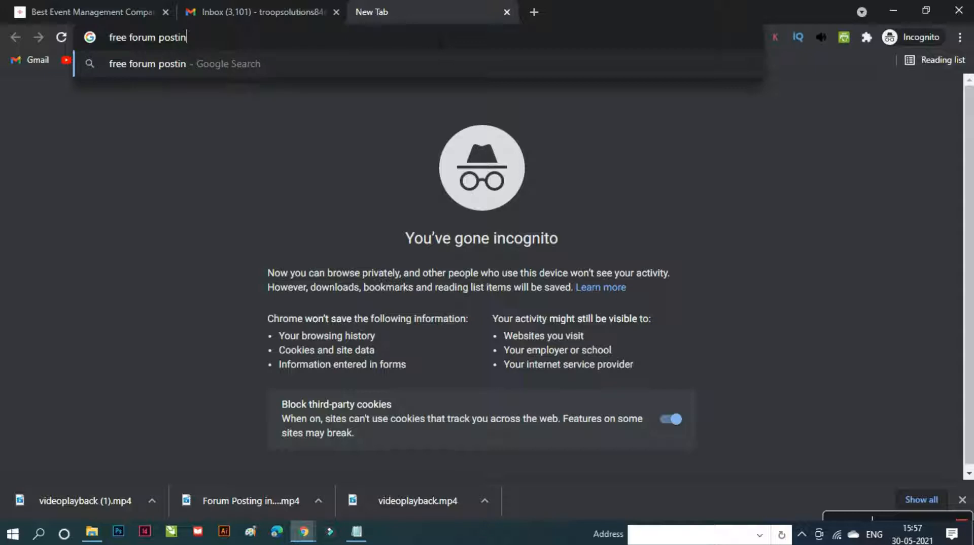
text(g we)
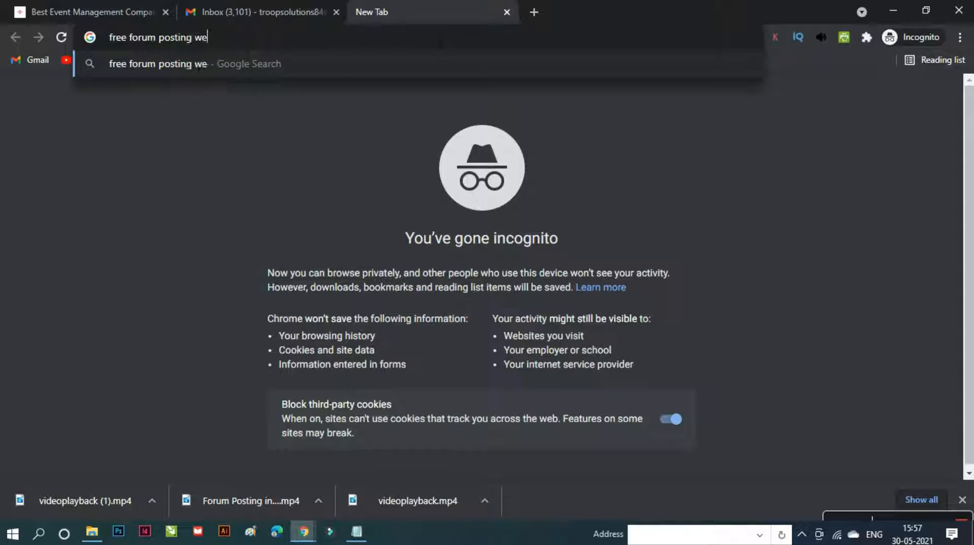
text(bsite)
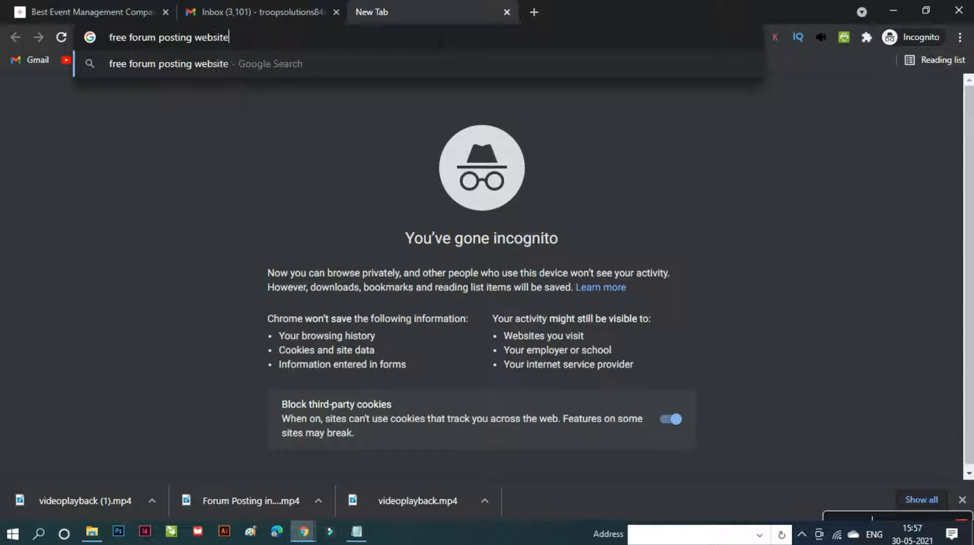
key(Return)
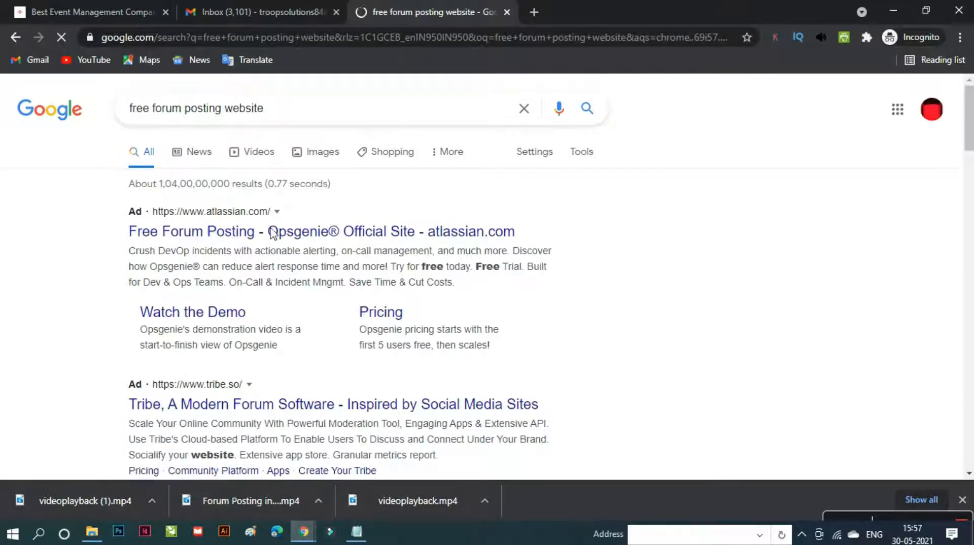
Step: Scroll through the results listing forum submission sites
scroll(330, 246, down, 3)
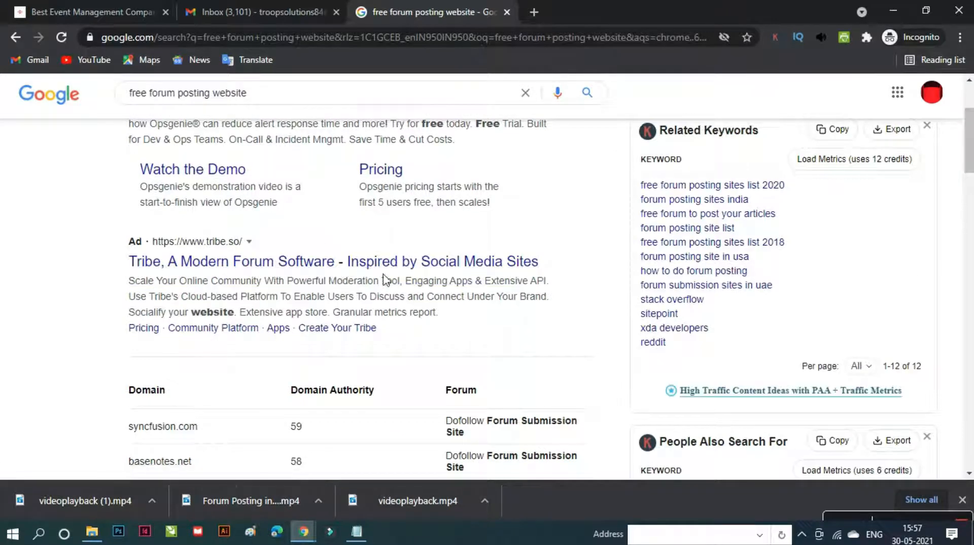
scroll(384, 278, down, 7)
scroll(385, 277, up, 4)
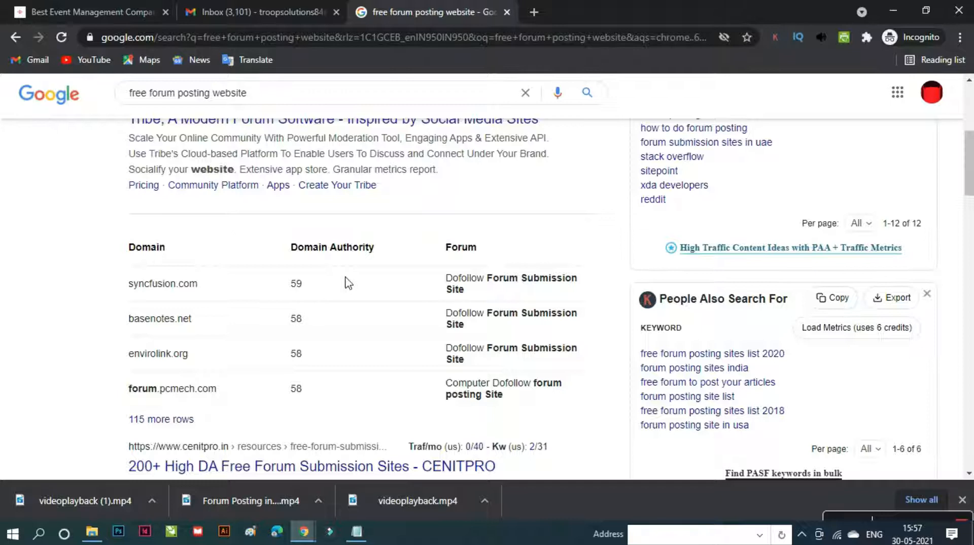
scroll(348, 283, down, 1)
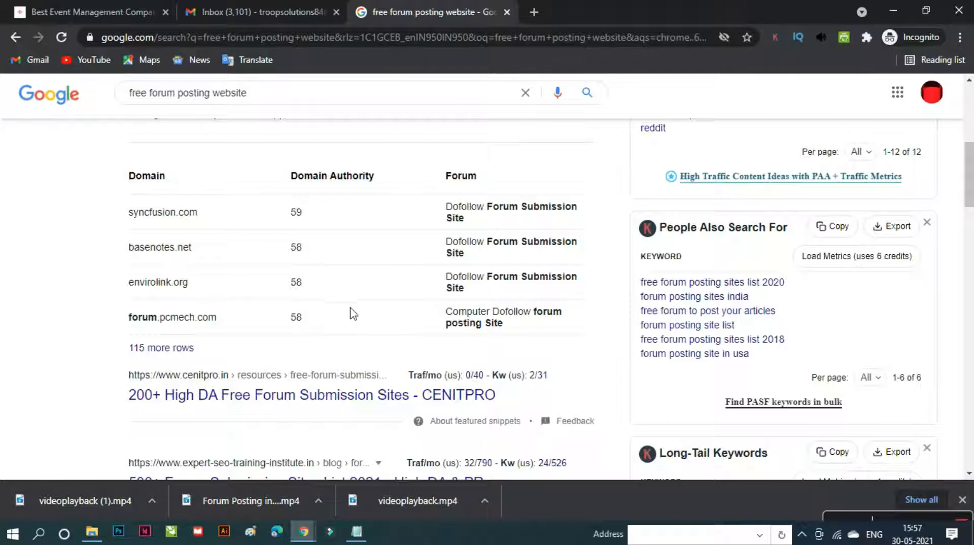
scroll(352, 310, down, 1)
scroll(354, 309, down, 2)
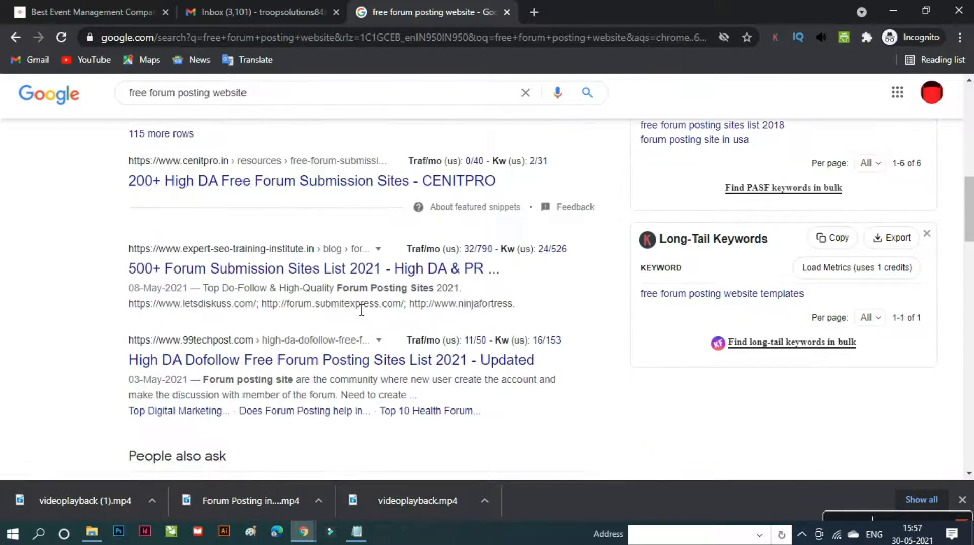
scroll(361, 308, down, 5)
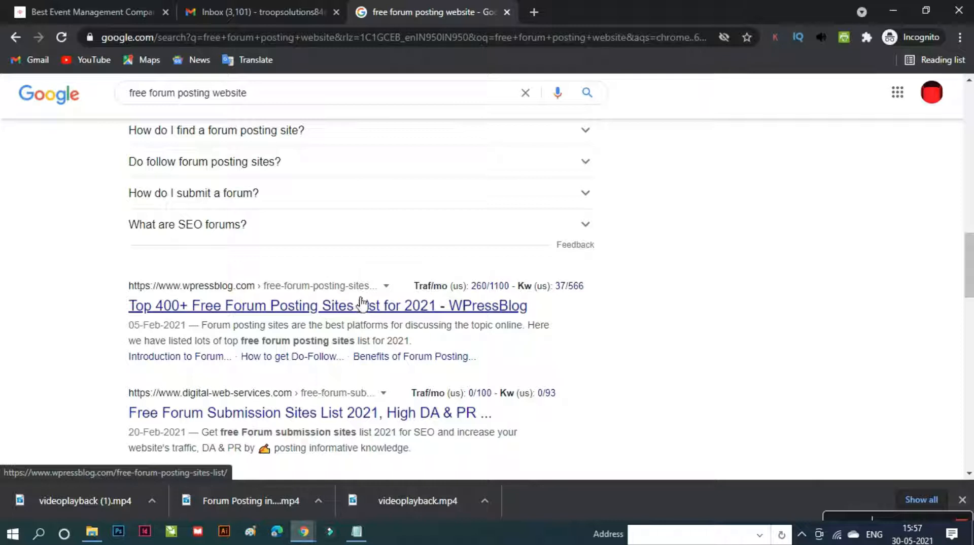
scroll(363, 299, up, 15)
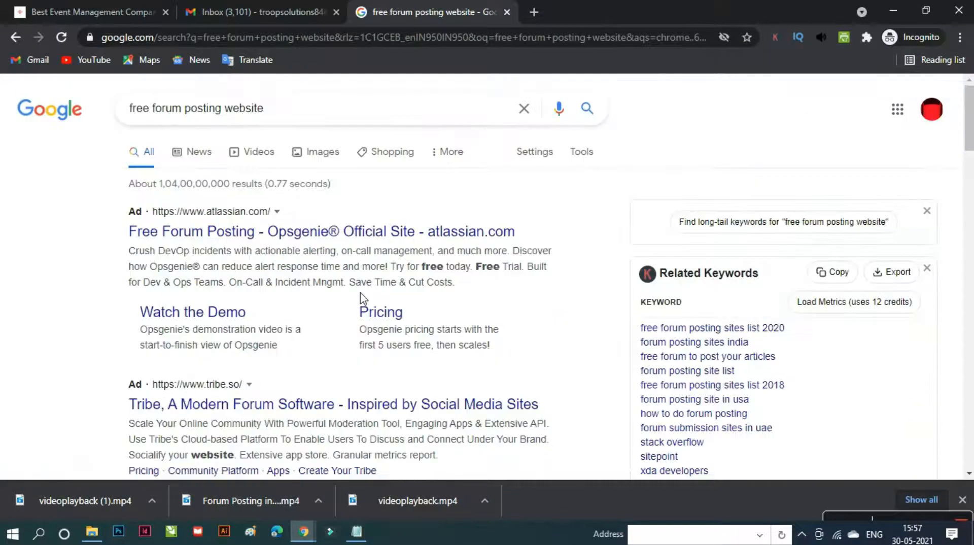
scroll(363, 298, down, 12)
scroll(363, 299, up, 3)
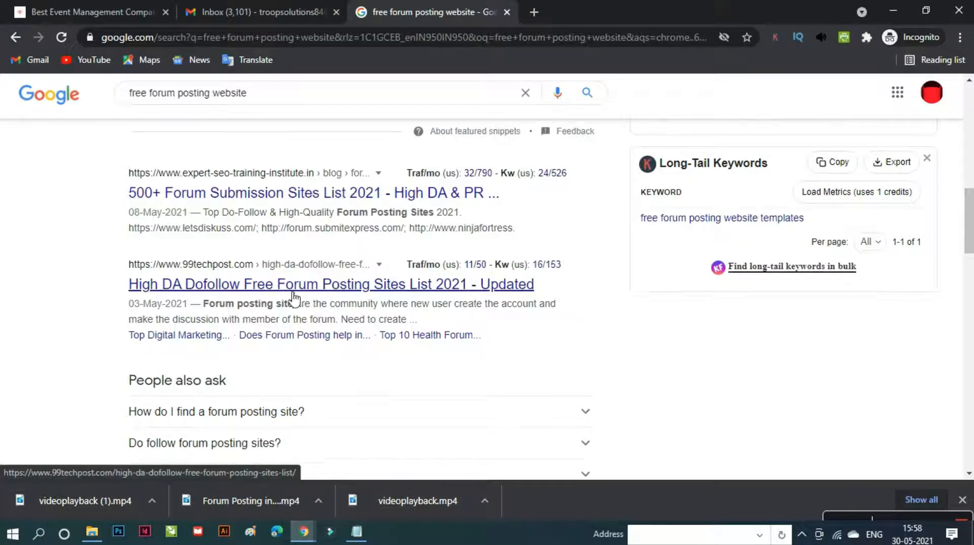
scroll(293, 299, down, 5)
scroll(293, 299, down, 8)
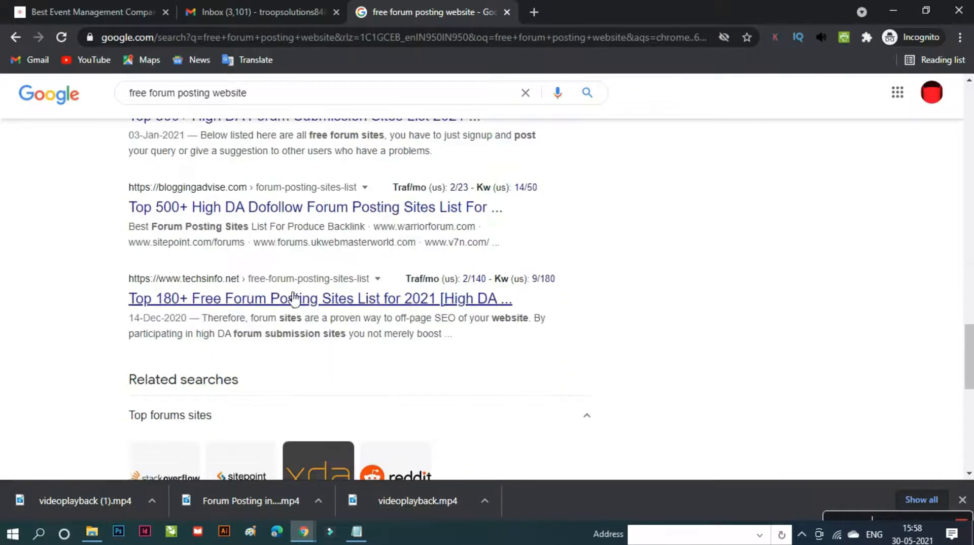
scroll(321, 304, down, 6)
scroll(321, 306, up, 4)
scroll(321, 304, up, 20)
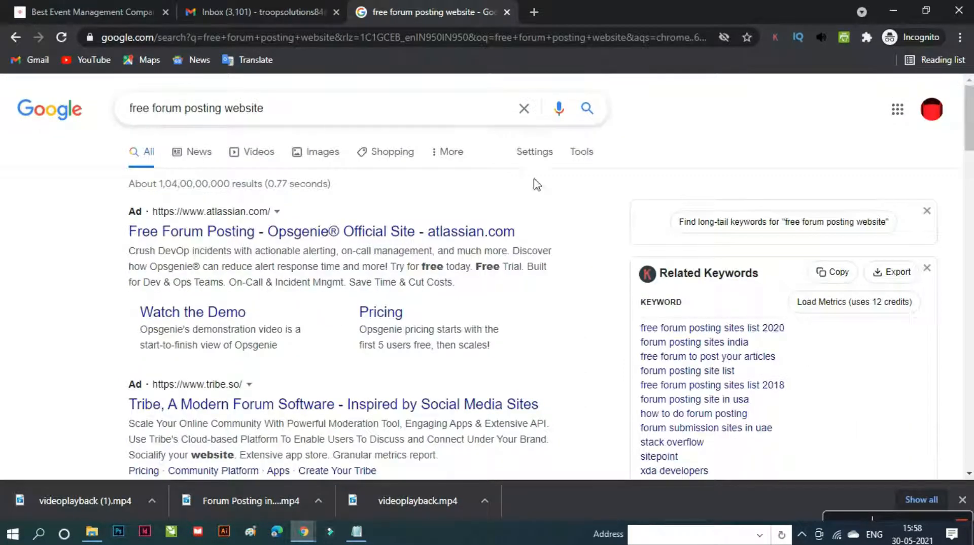
key(alt+Tab)
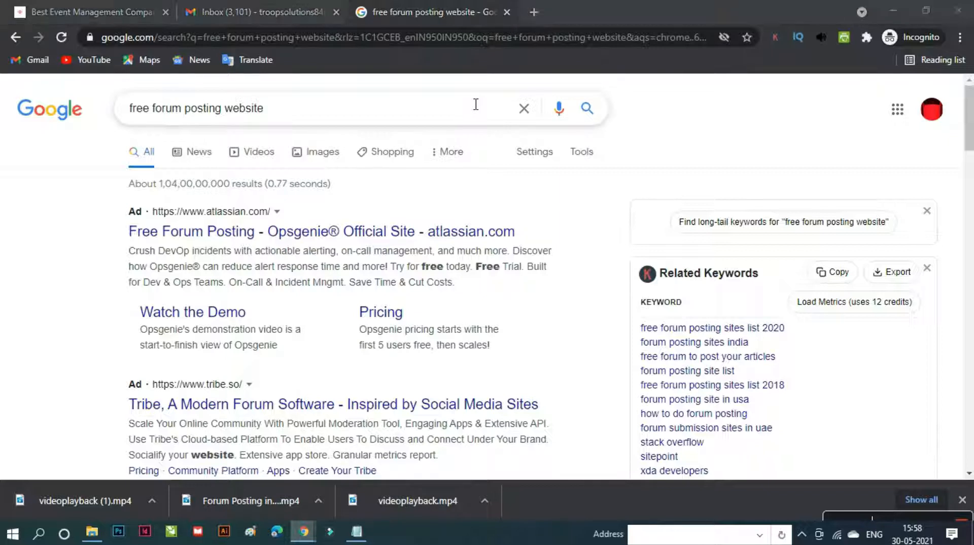
Step: Copy the yarabook.com address from the normal window and load it in a new incognito tab
click(377, 40)
key(ctrl+c)
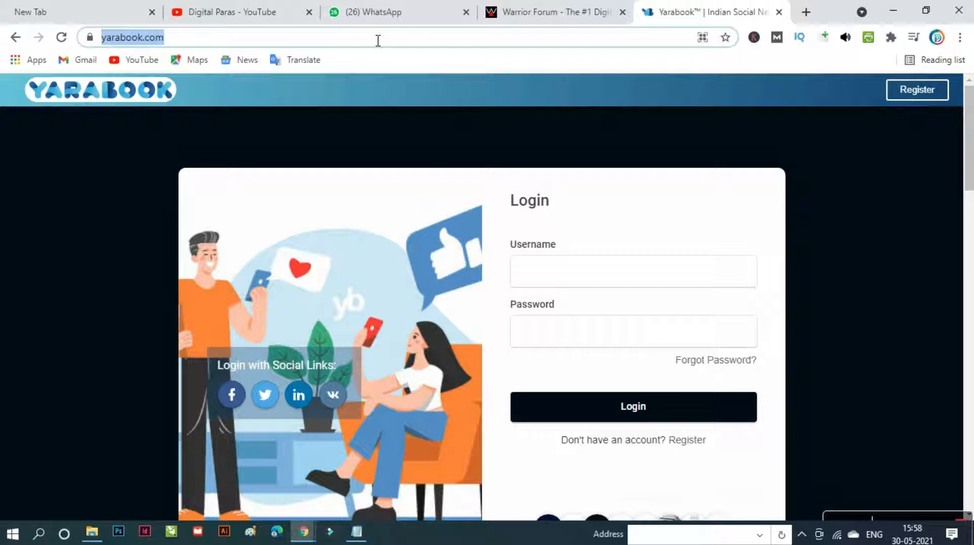
key(alt+Tab)
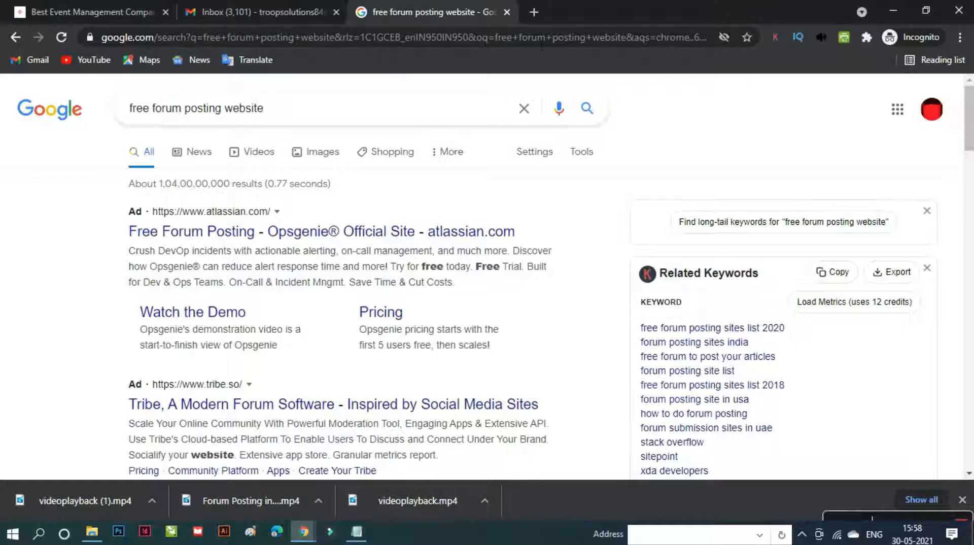
click(535, 11)
key(ctrl+v)
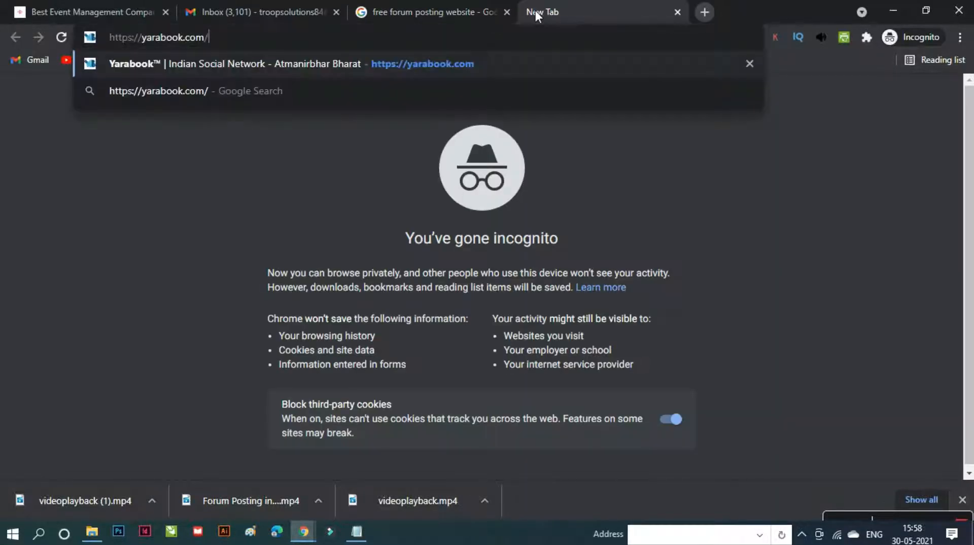
key(Return)
Step: Copy the warriorforum.com address and load it in another new incognito tab
key(alt+Tab)
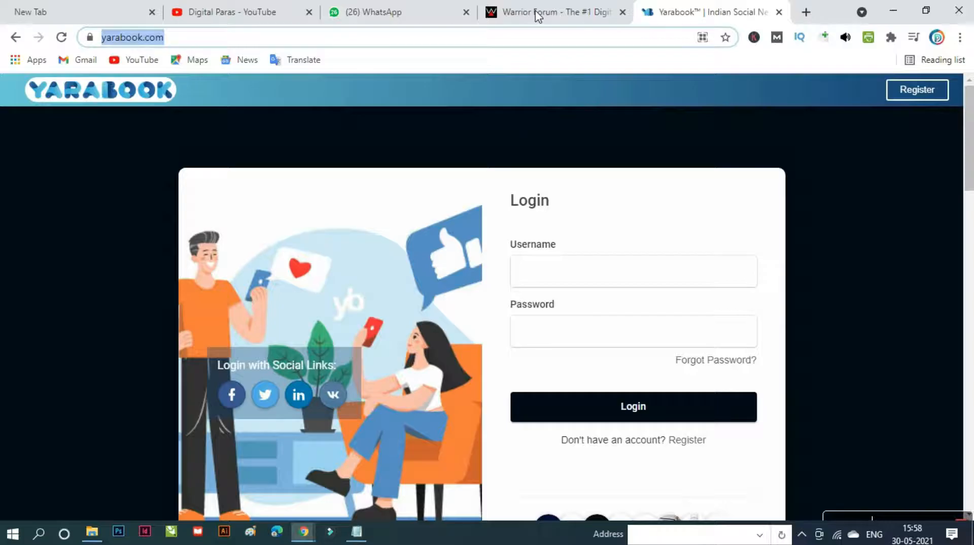
click(522, 12)
click(511, 43)
key(ctrl+c)
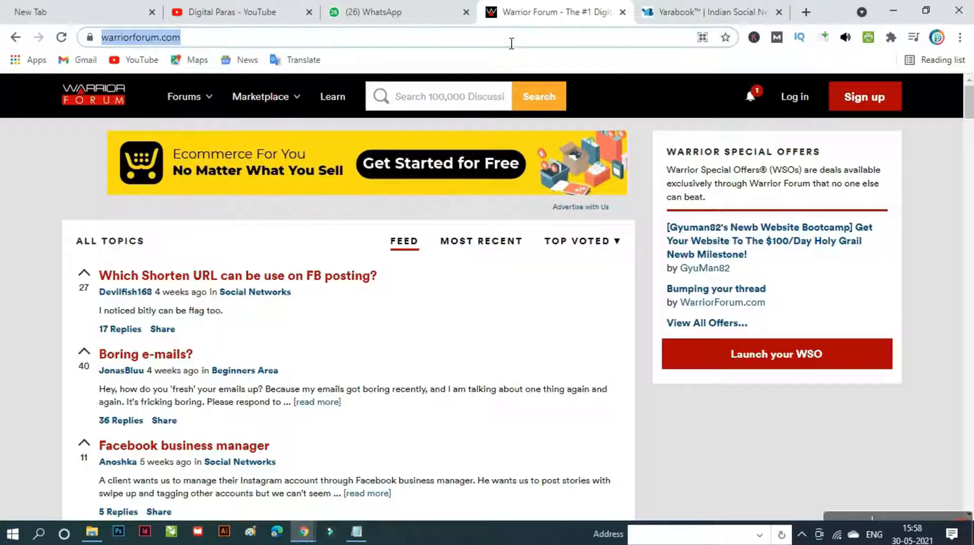
key(alt+Tab)
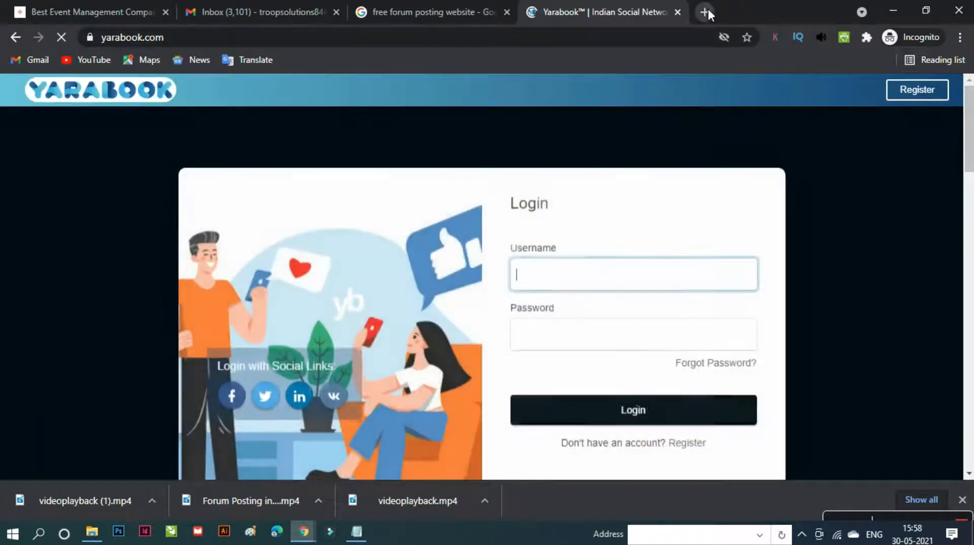
click(707, 8)
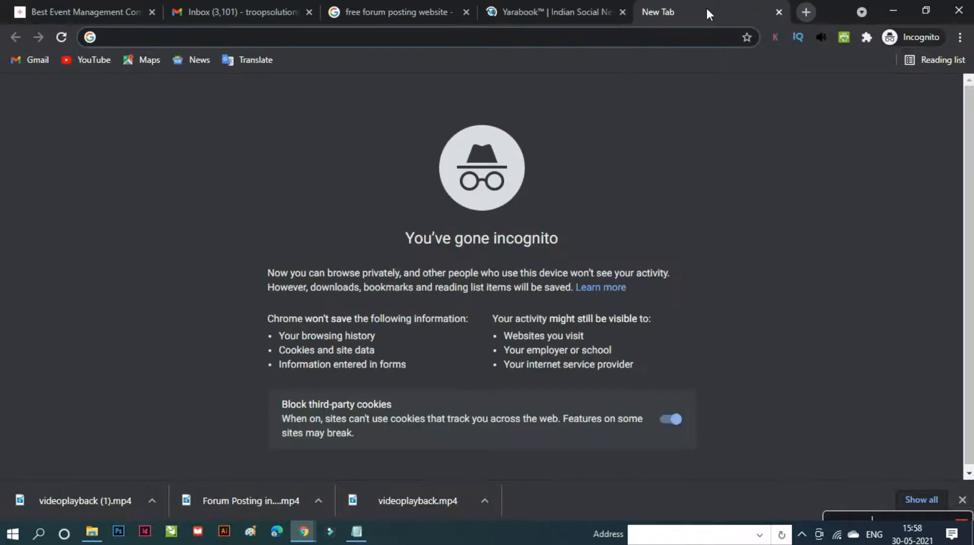
key(ctrl+v)
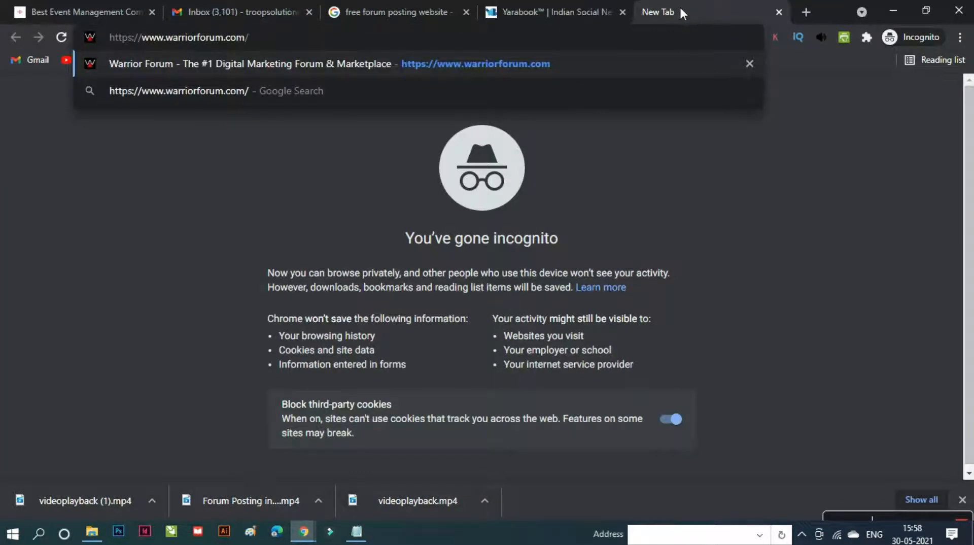
key(Return)
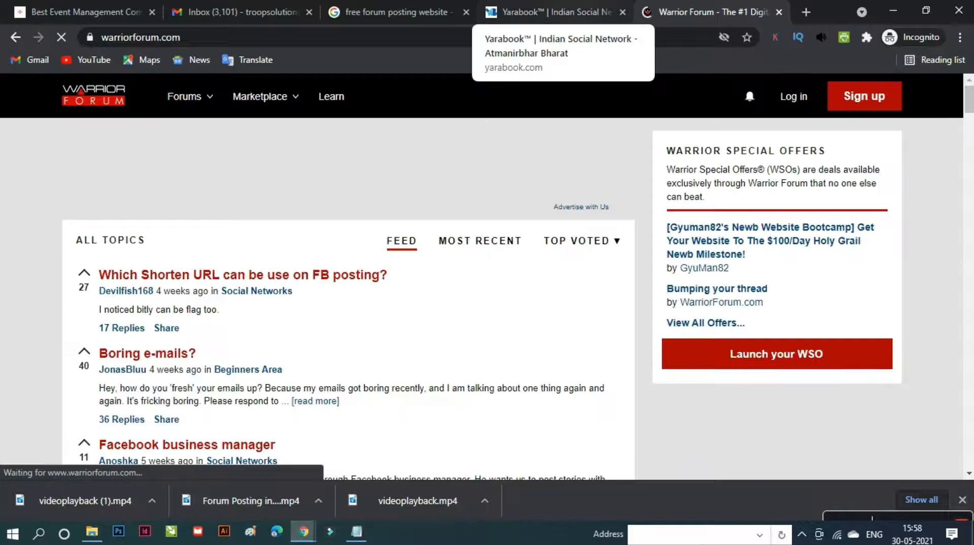
Step: Return to the Yarabook tab and go to its registration page
click(553, 12)
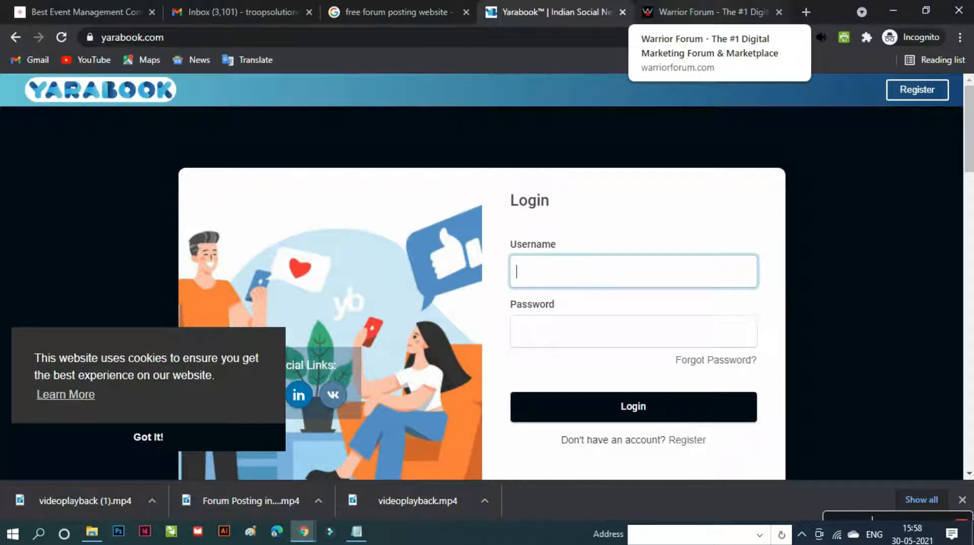
click(701, 7)
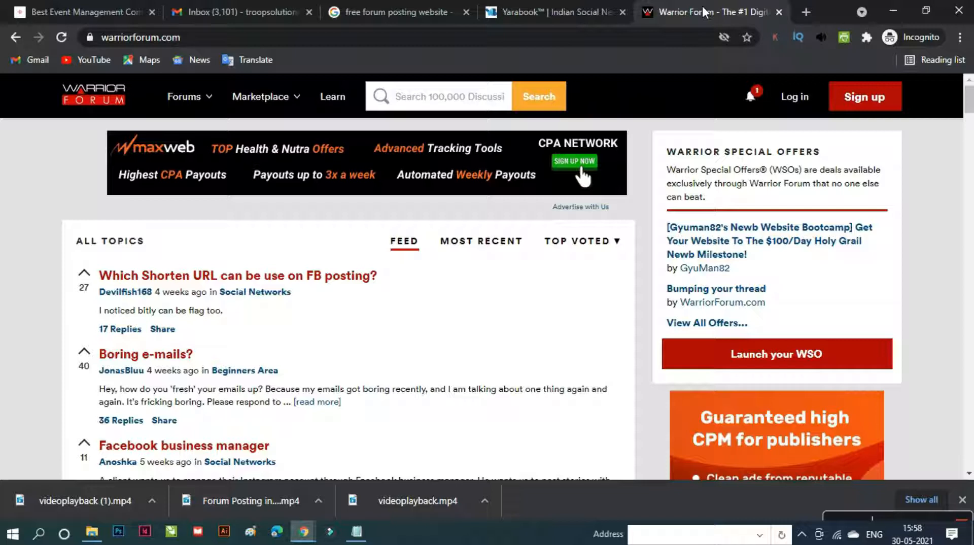
click(541, 10)
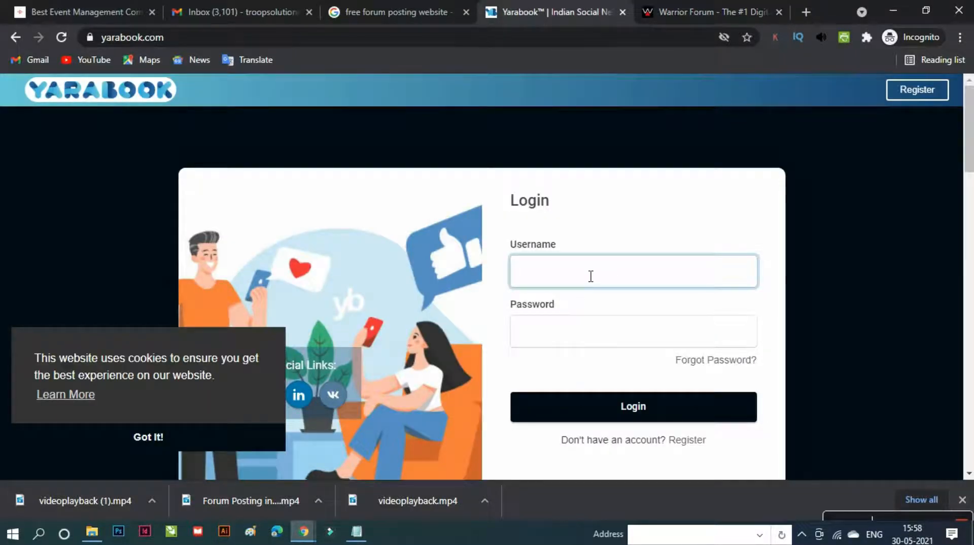
scroll(591, 275, down, 3)
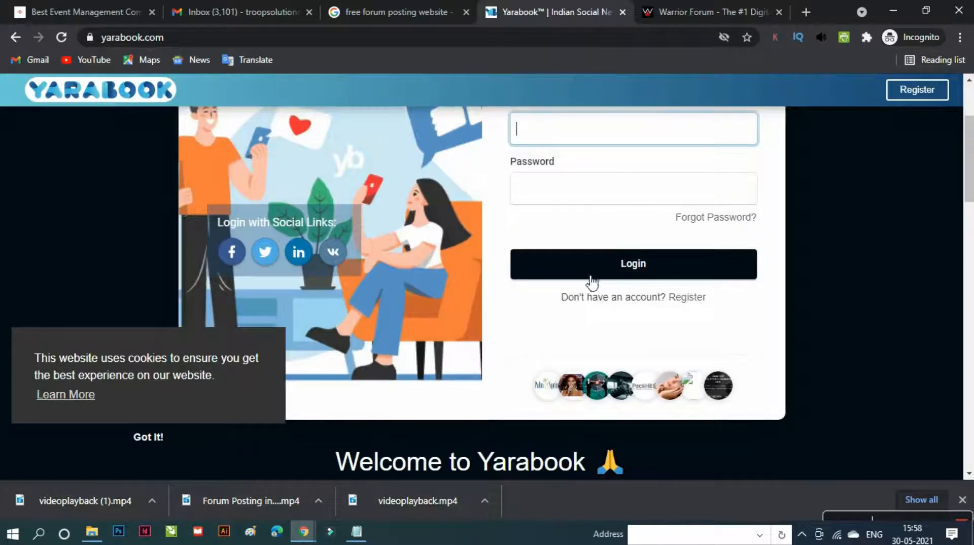
click(698, 303)
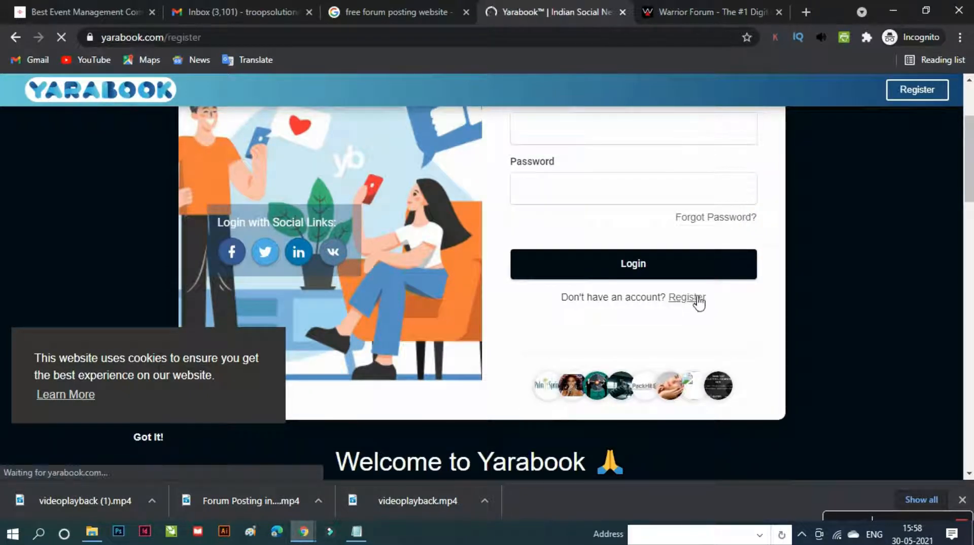
Step: Dismiss the cookie notice and enter the username 'troopsolutions'
scroll(560, 236, down, 4)
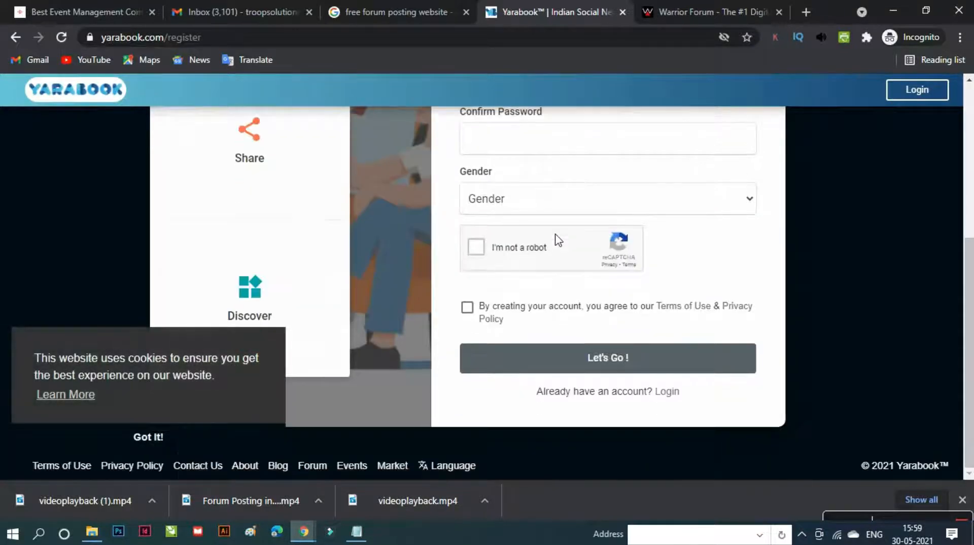
scroll(560, 240, down, 3)
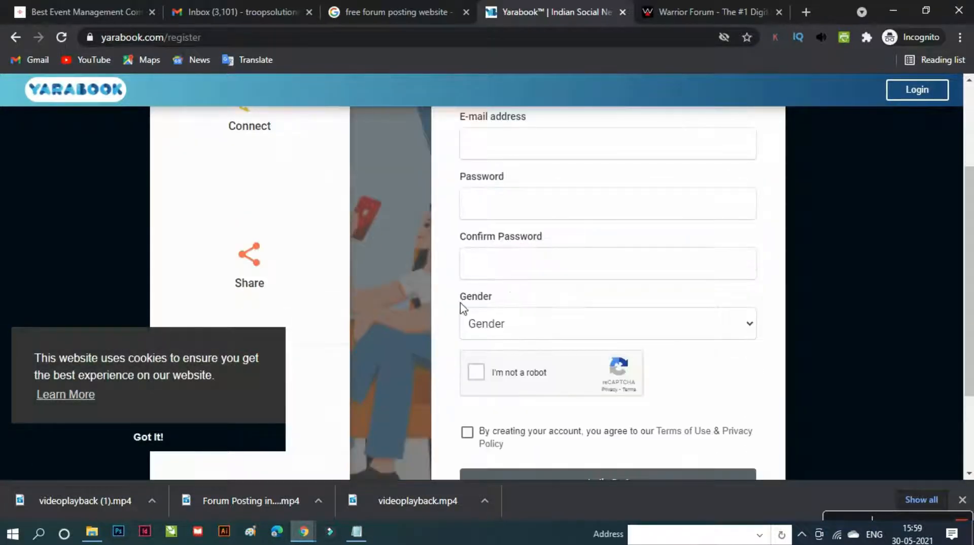
click(149, 438)
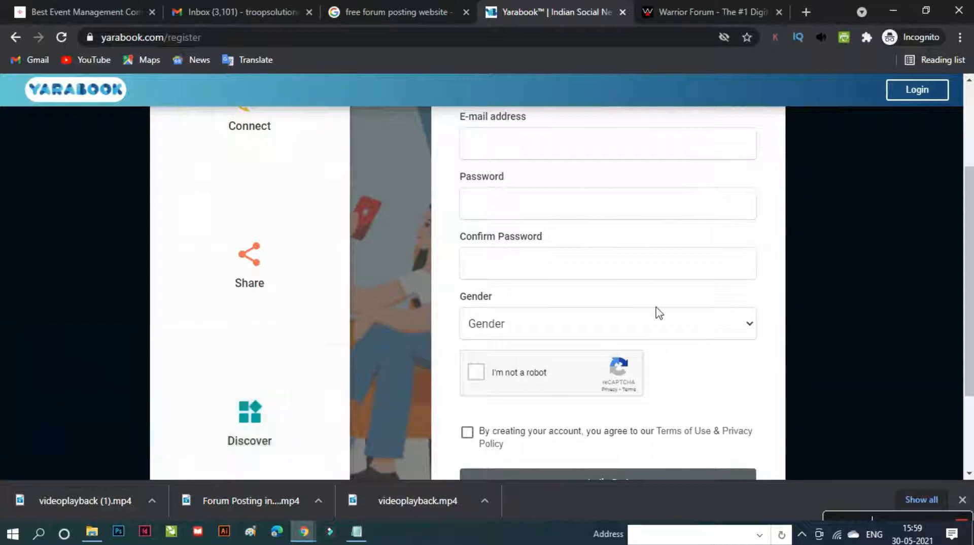
scroll(654, 311, down, 3)
scroll(660, 312, up, 5)
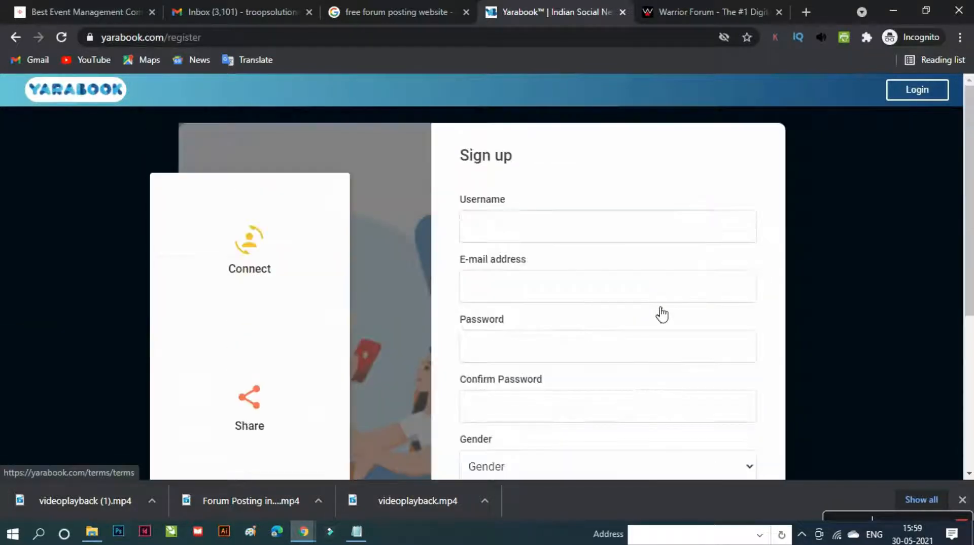
click(563, 227)
scroll(561, 231, down, 5)
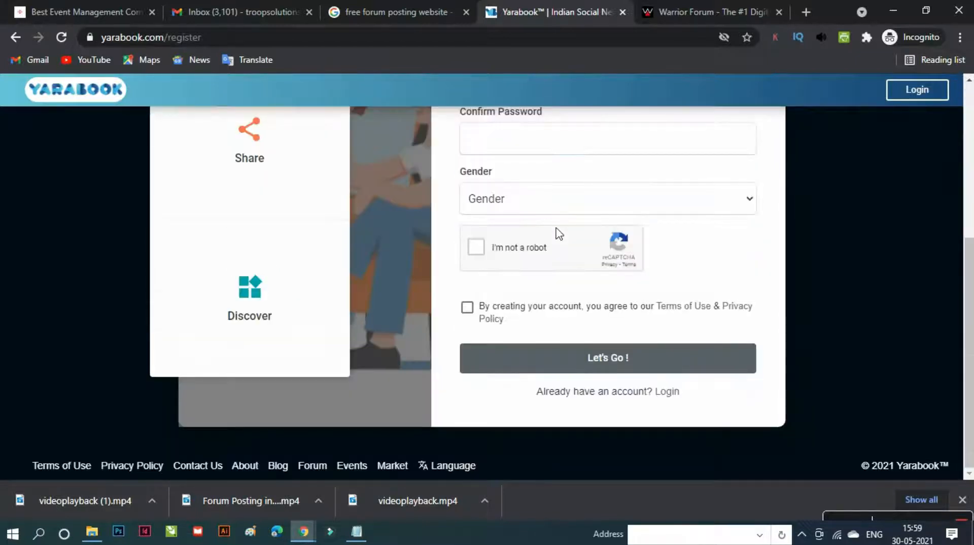
scroll(559, 233, up, 5)
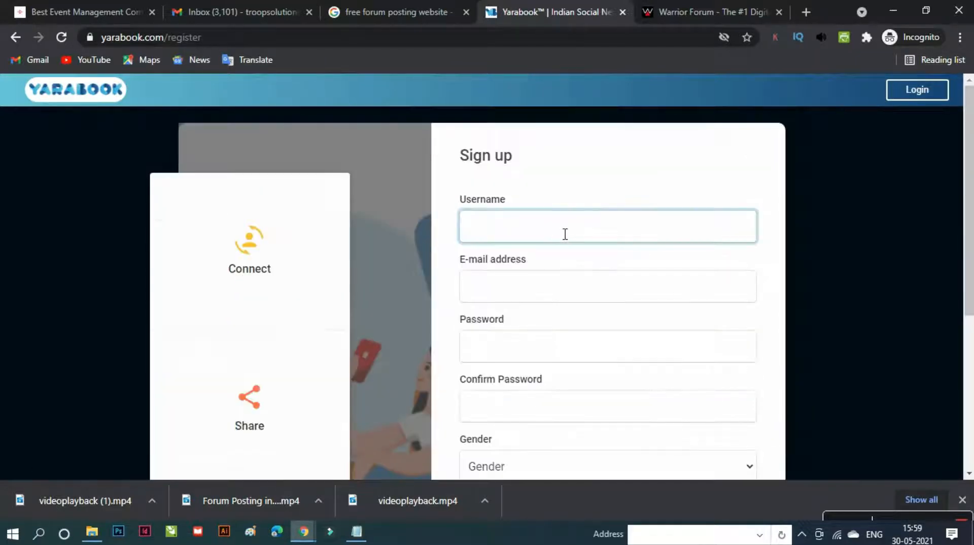
text(troop)
text(solution)
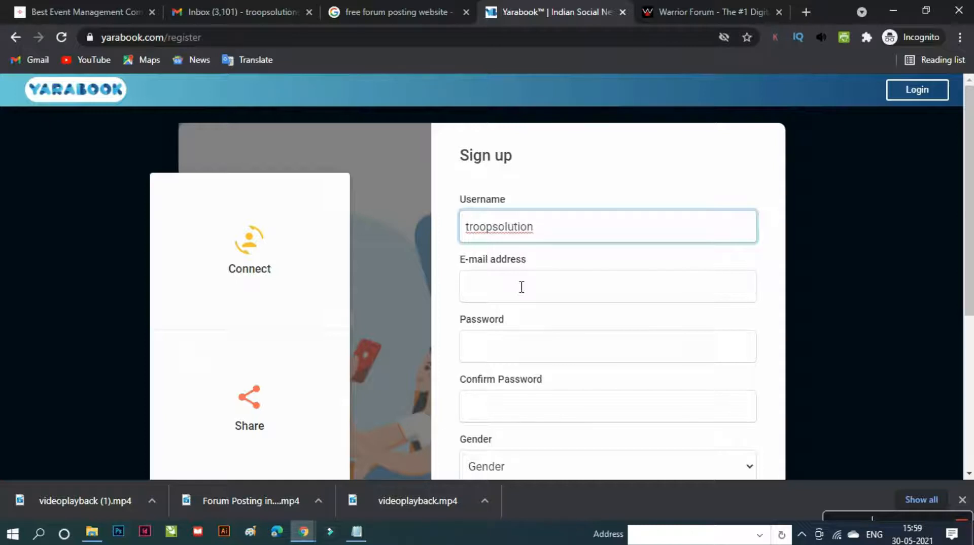
text(s)
Step: Fill in the saved account e-mail, a password and its confirmation
click(522, 288)
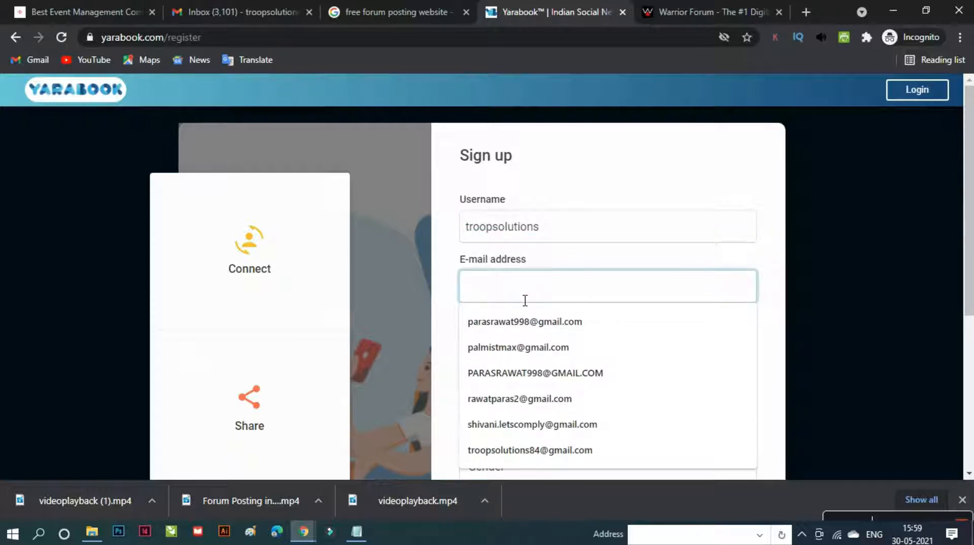
click(533, 449)
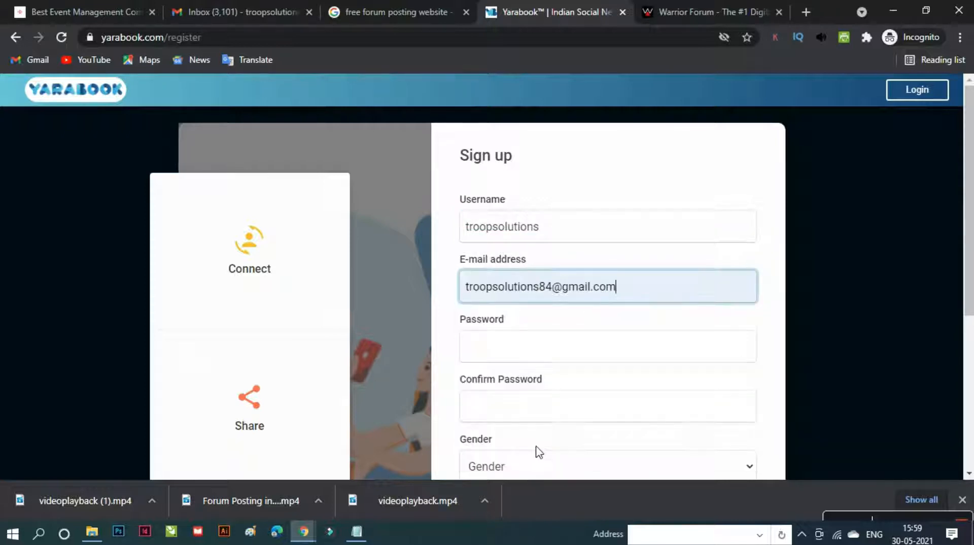
click(552, 351)
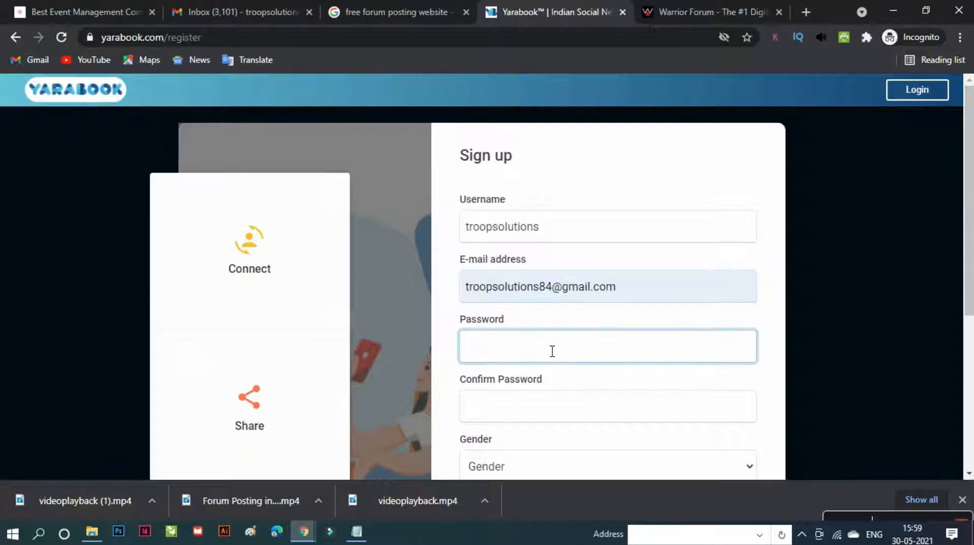
scroll(552, 351, down, 1)
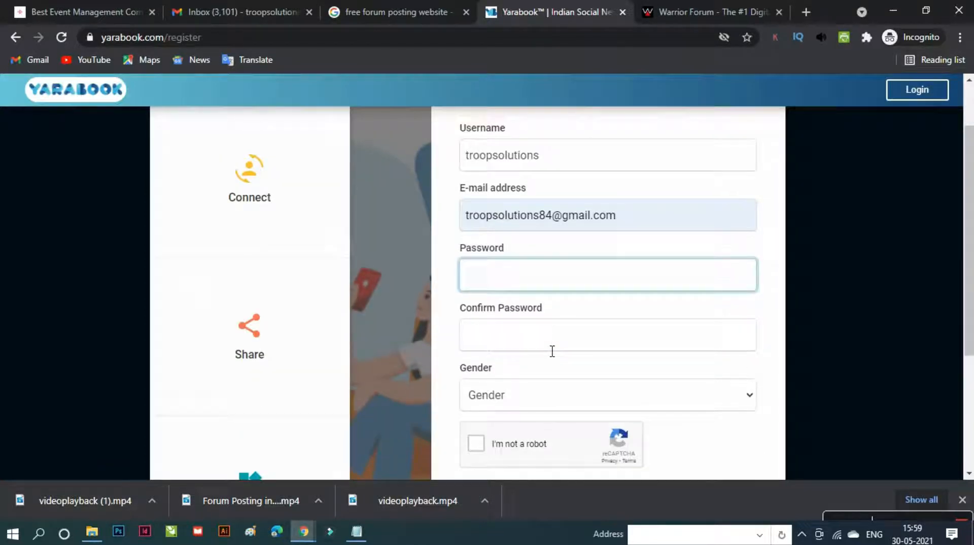
text(••••••••••)
click(542, 392)
text(•••••••••••)
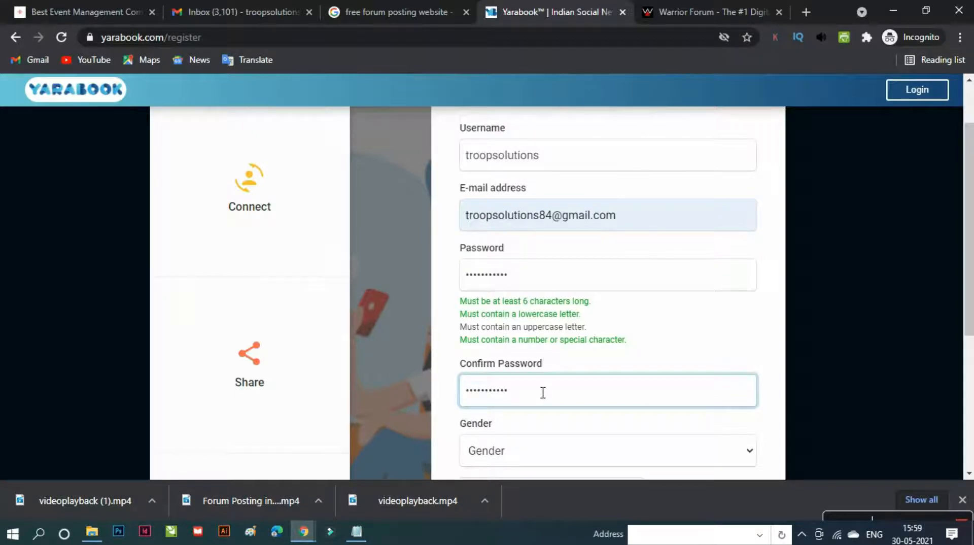
Step: Set the gender to Male and tick the I'm not a robot box
scroll(543, 392, down, 5)
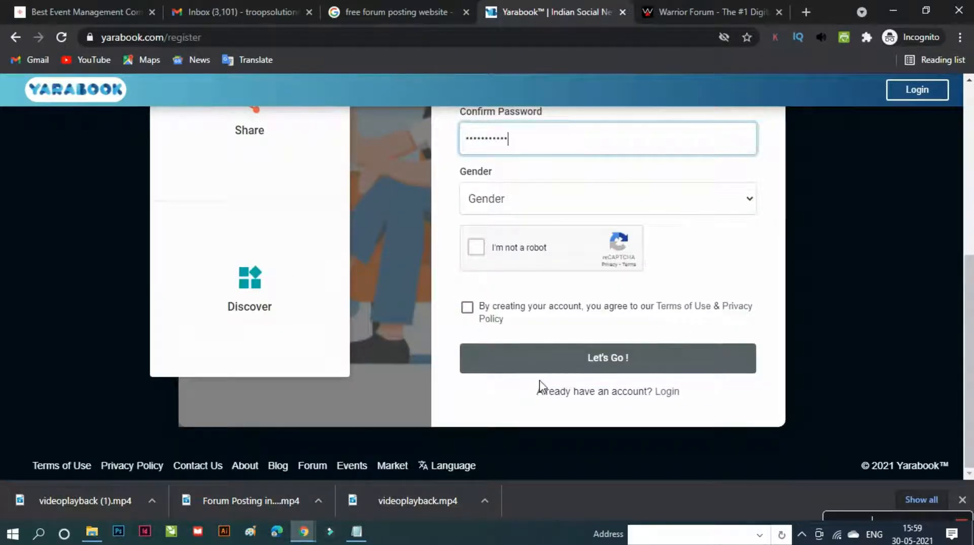
scroll(539, 380, up, 1)
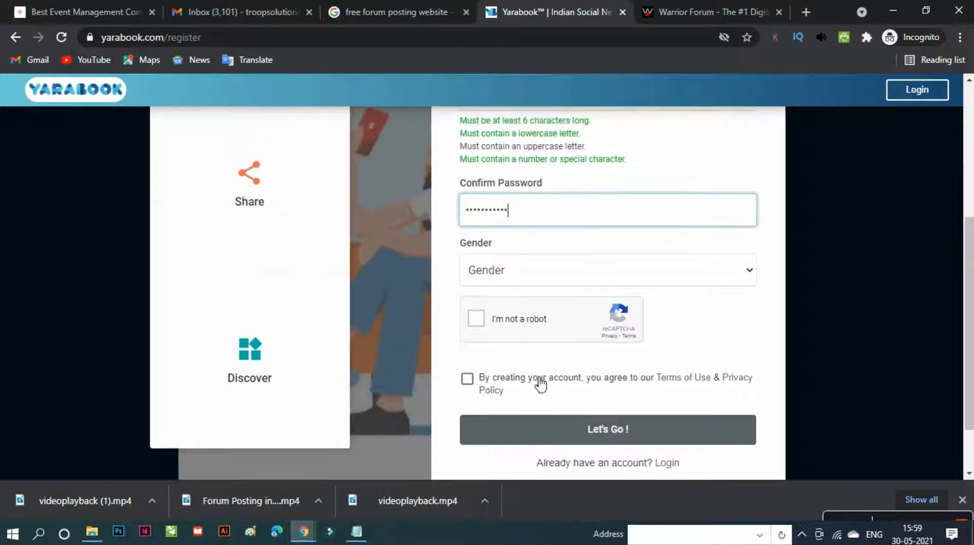
click(539, 274)
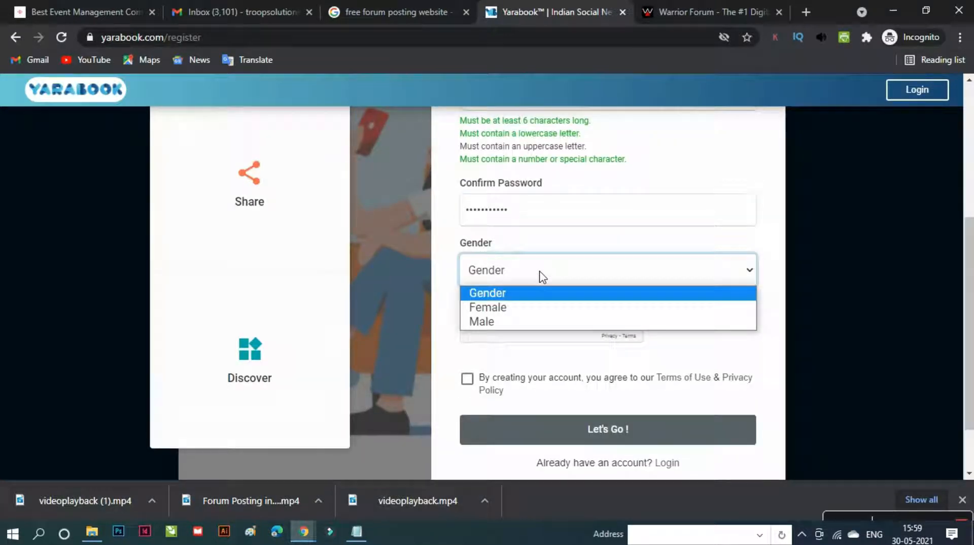
click(502, 321)
click(477, 321)
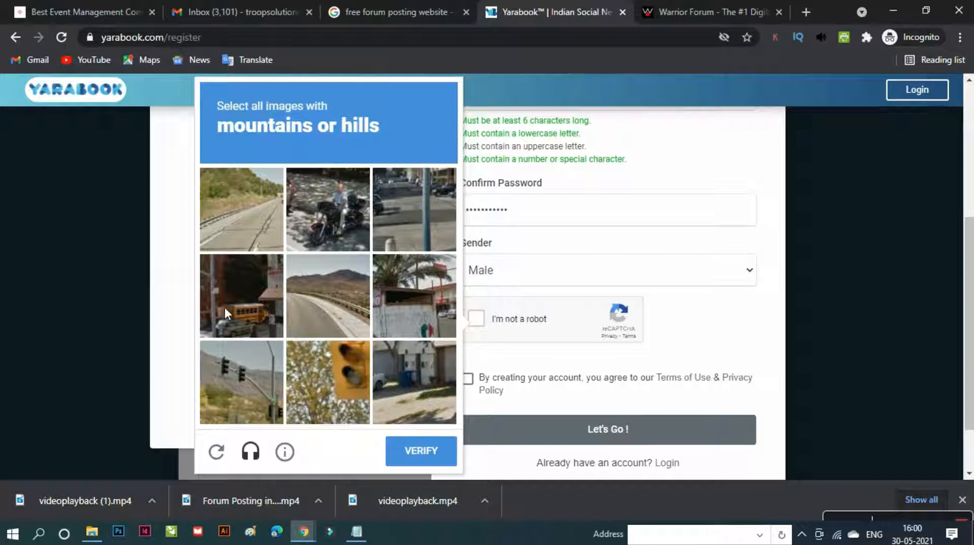
Step: Select the hill and mountain images in the reCAPTCHA challenge and verify
click(237, 187)
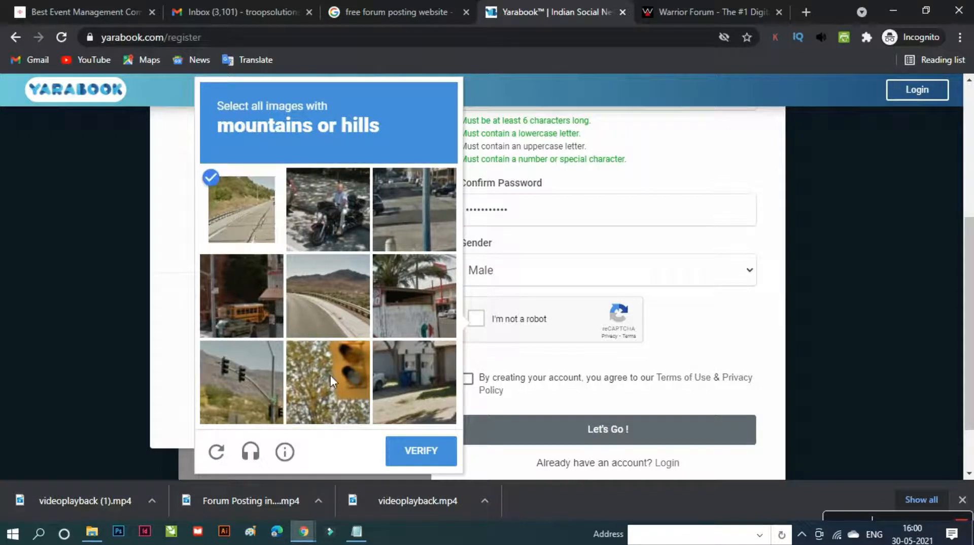
click(333, 285)
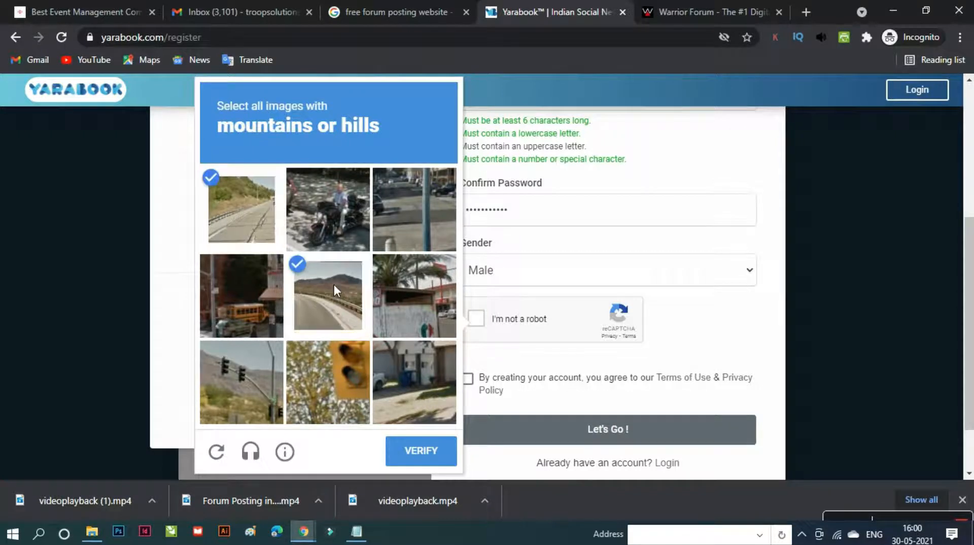
click(247, 394)
click(420, 455)
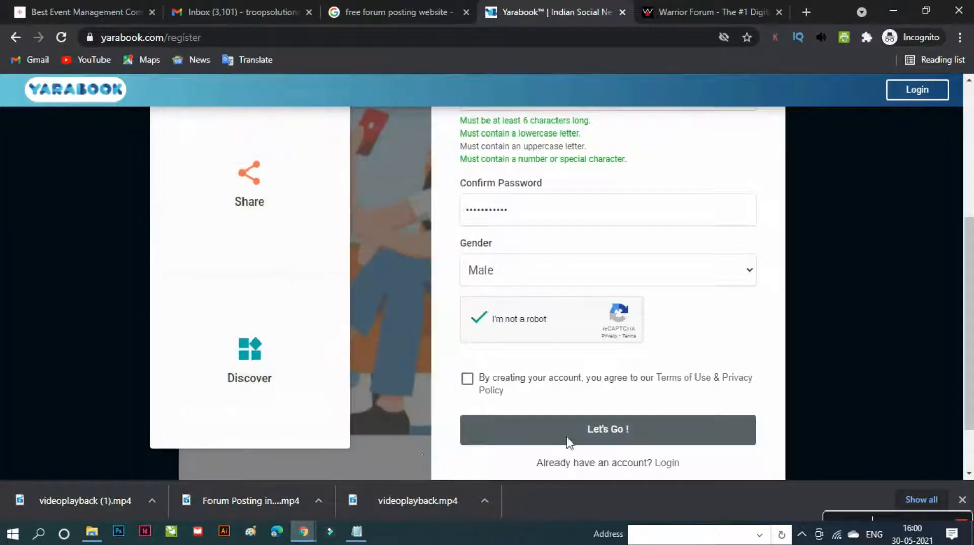
Step: Accept the terms and privacy policy and submit the registration with Let's Go!
click(467, 380)
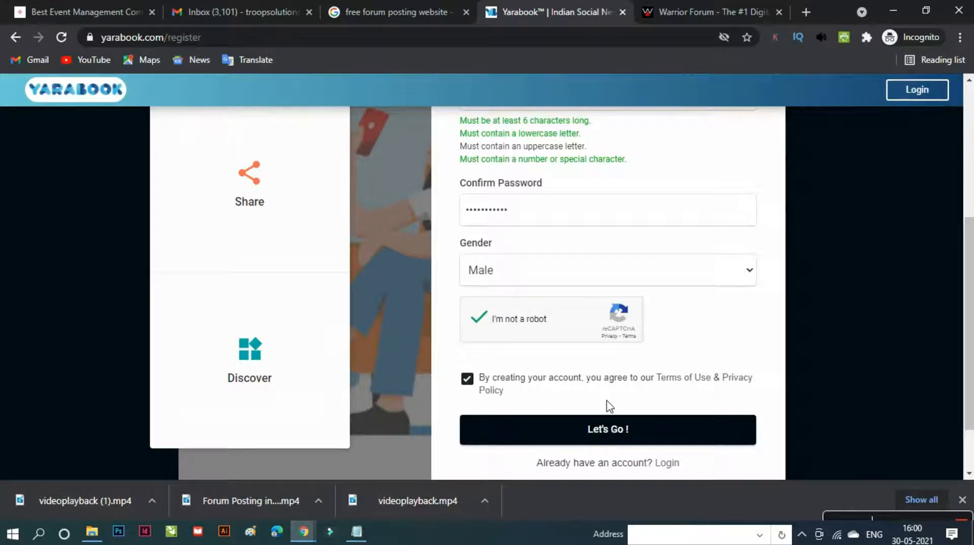
scroll(609, 406, down, 2)
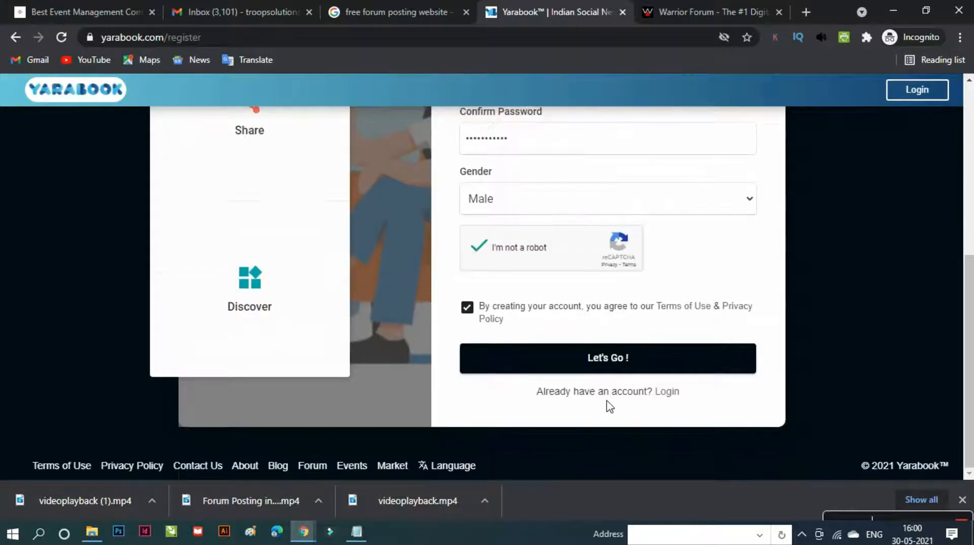
click(614, 371)
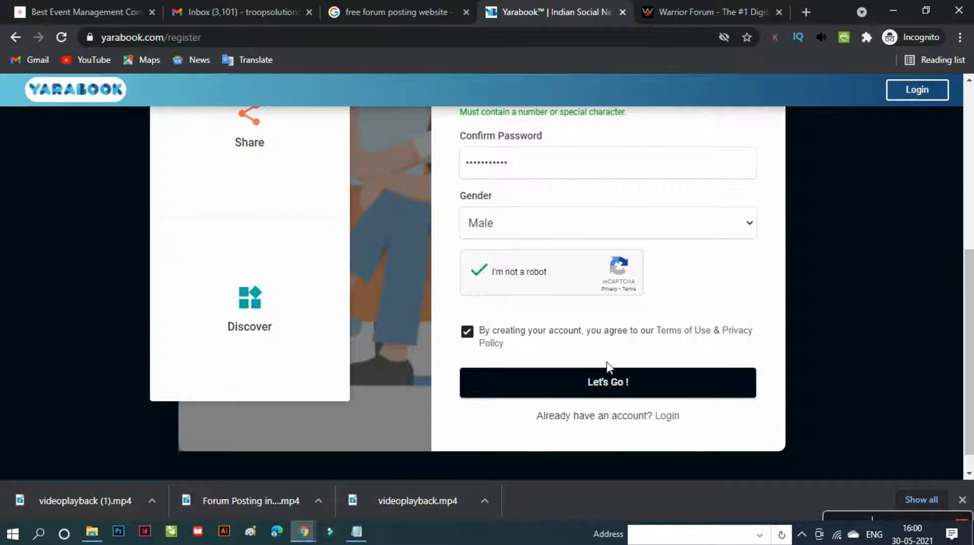
click(607, 368)
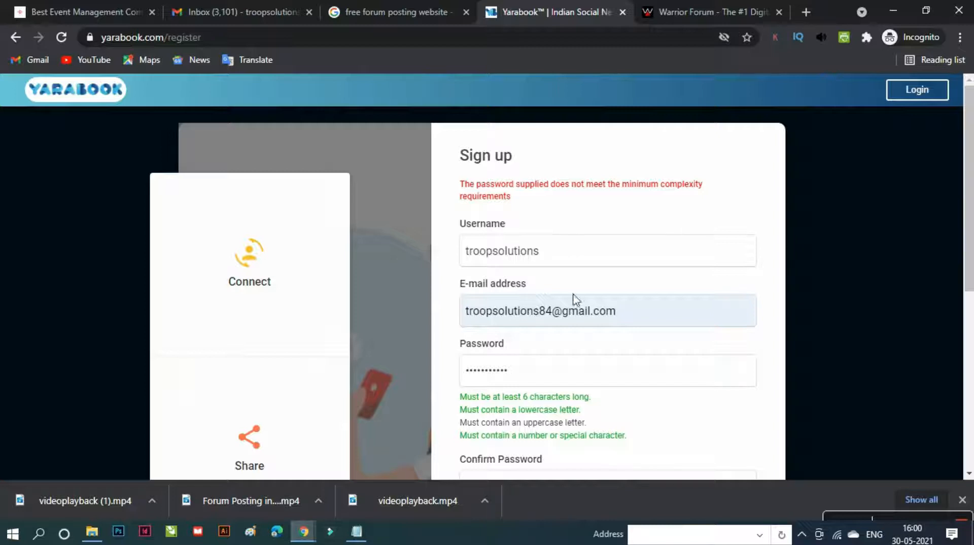
Step: Replace the password and its confirmation with a stronger one and resubmit
double_click(562, 379)
key(BackSpace)
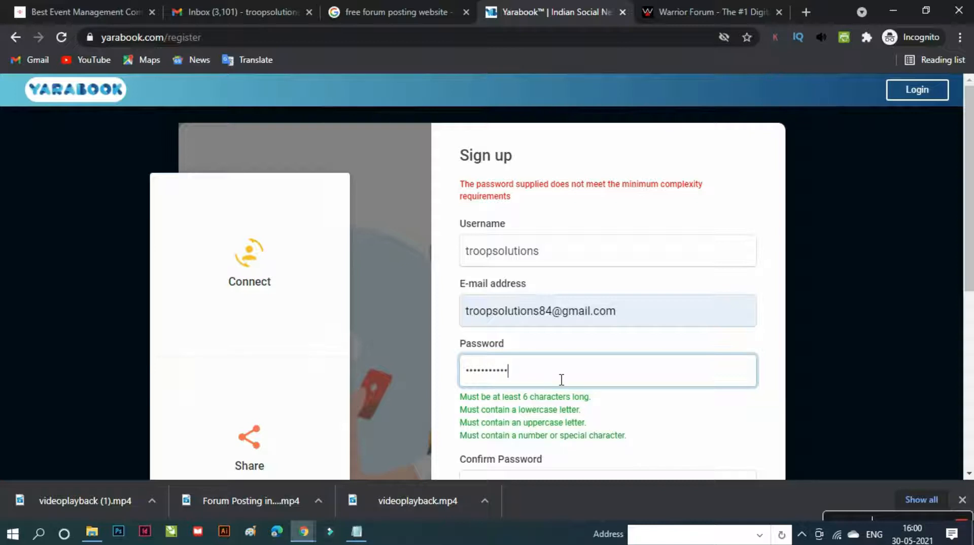
scroll(562, 380, down, 3)
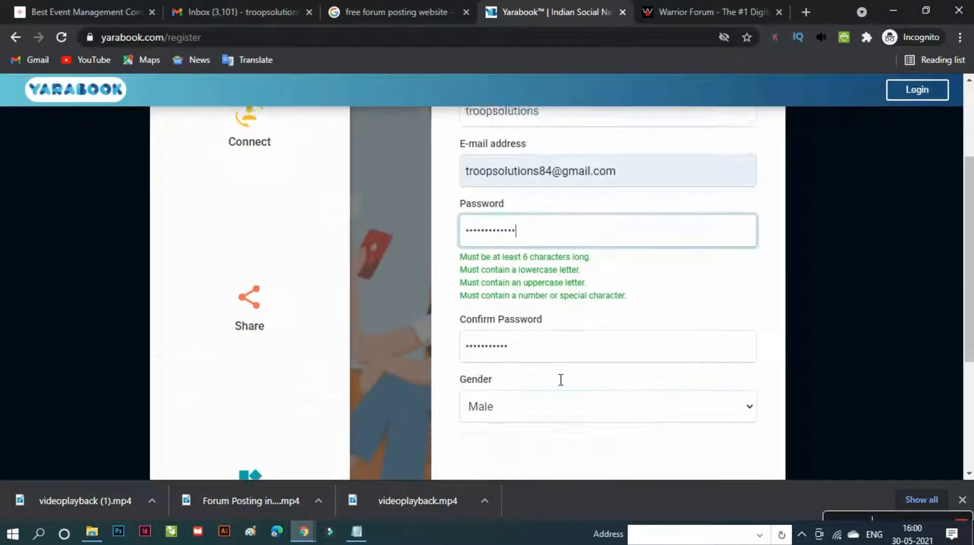
double_click(528, 345)
key(BackSpace)
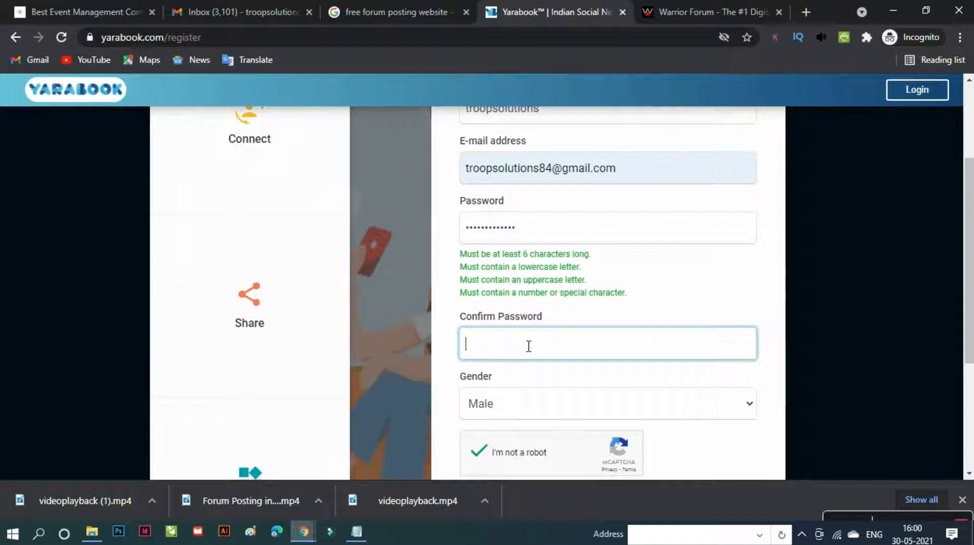
text(•••••••••••••)
scroll(525, 346, down, 4)
click(607, 359)
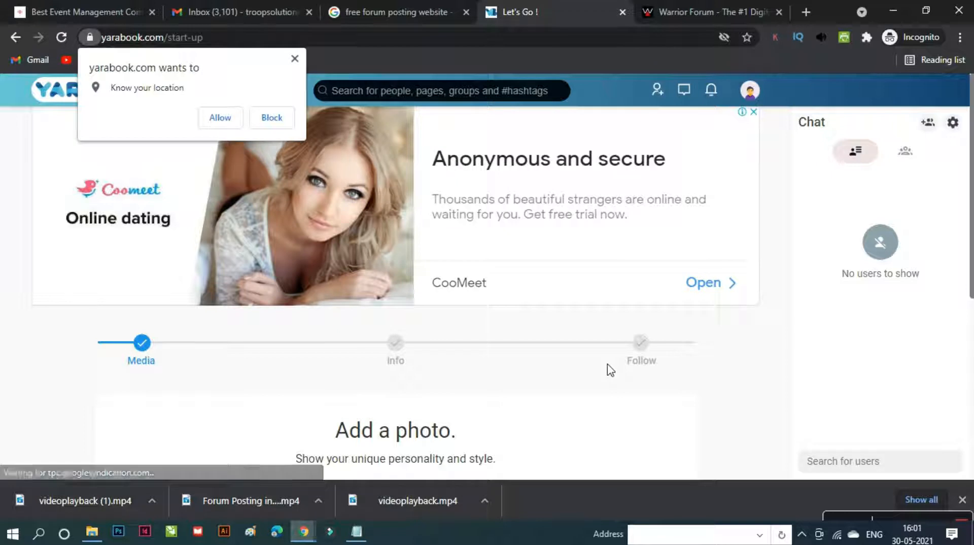
Step: Block the site's location request and scroll to the 'Add a photo' section
scroll(612, 371, down, 2)
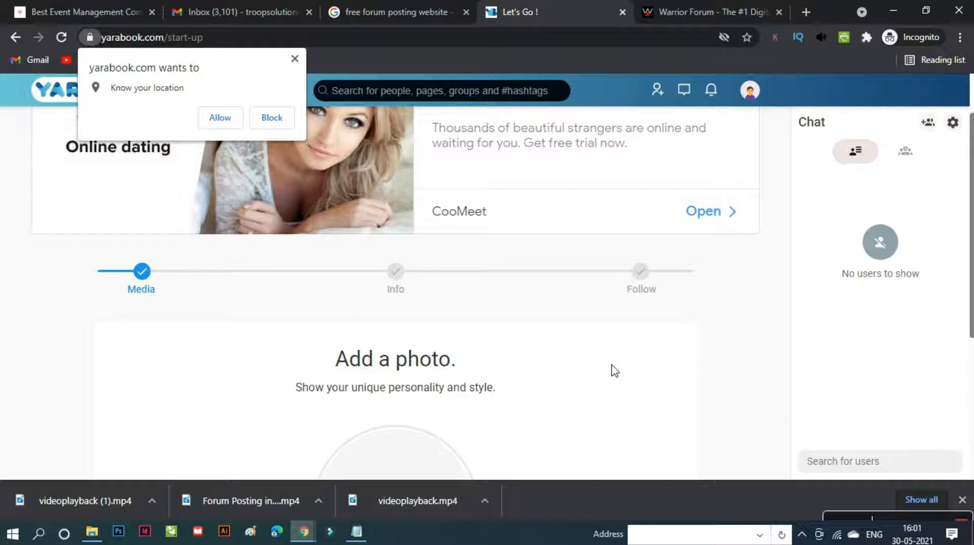
scroll(614, 371, down, 5)
scroll(614, 371, up, 6)
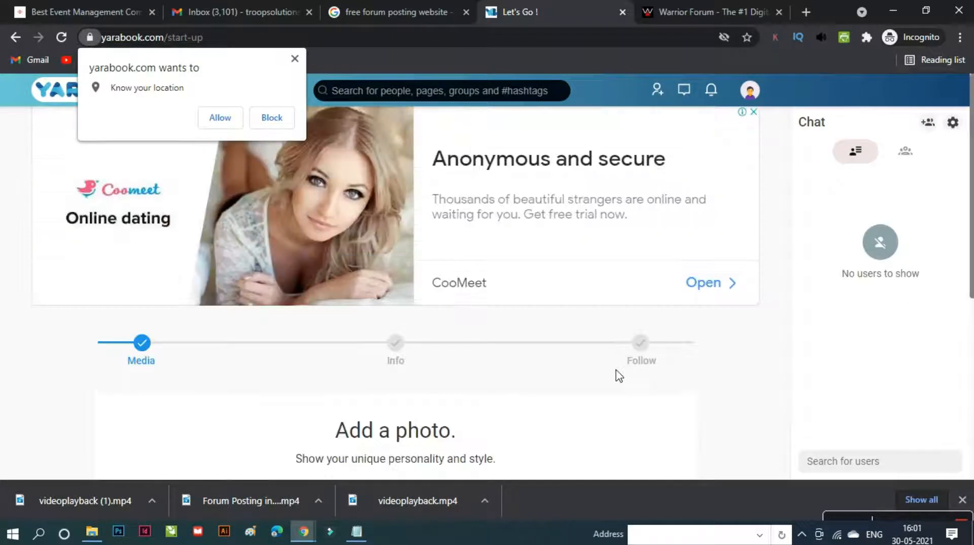
click(269, 118)
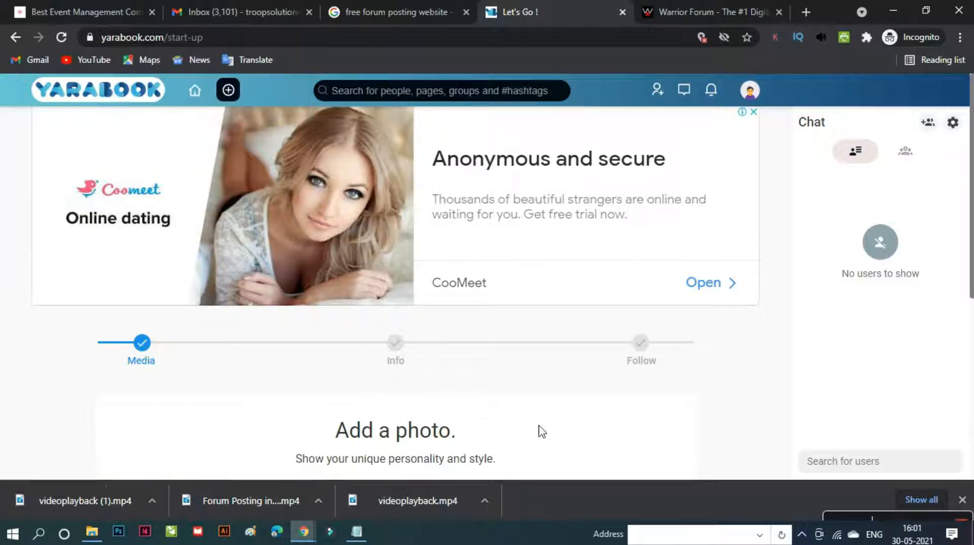
scroll(561, 422, down, 5)
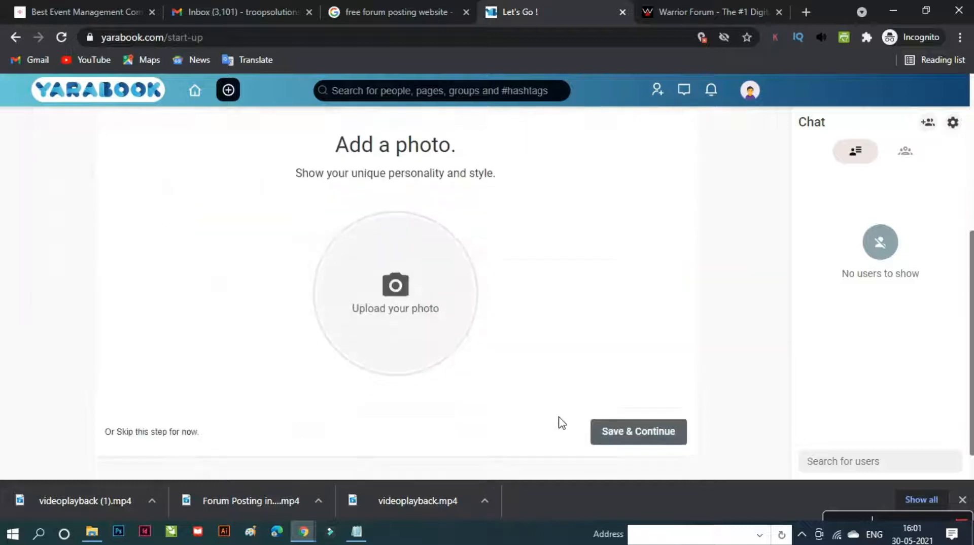
Step: Upload cropped-troop-solutions-logo from New Volume (F:) > png logos as the profile photo
click(397, 306)
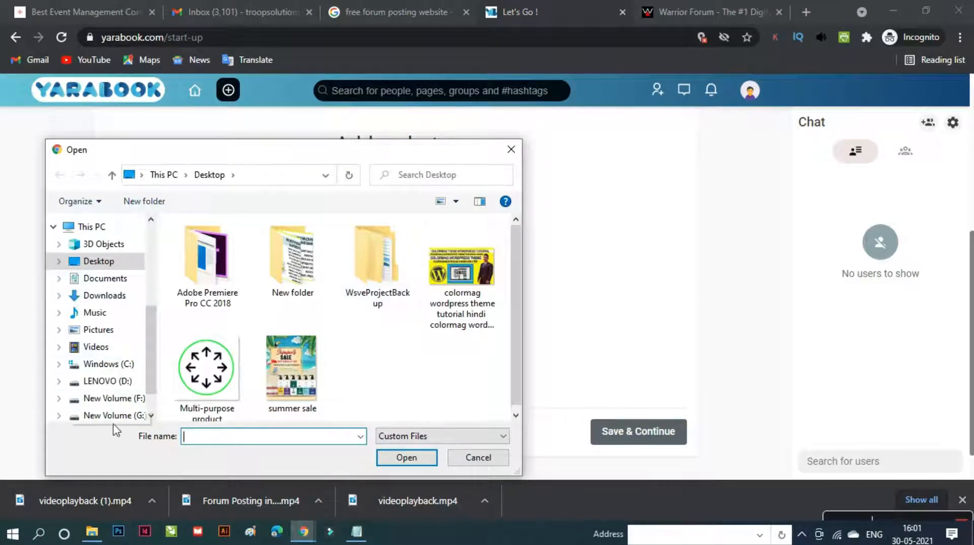
scroll(120, 412, down, 1)
click(128, 377)
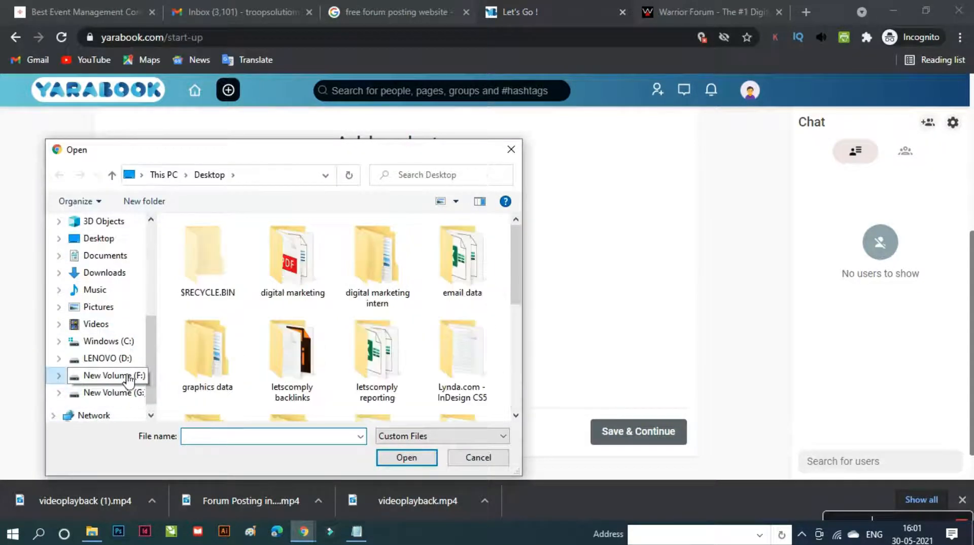
scroll(377, 373, down, 5)
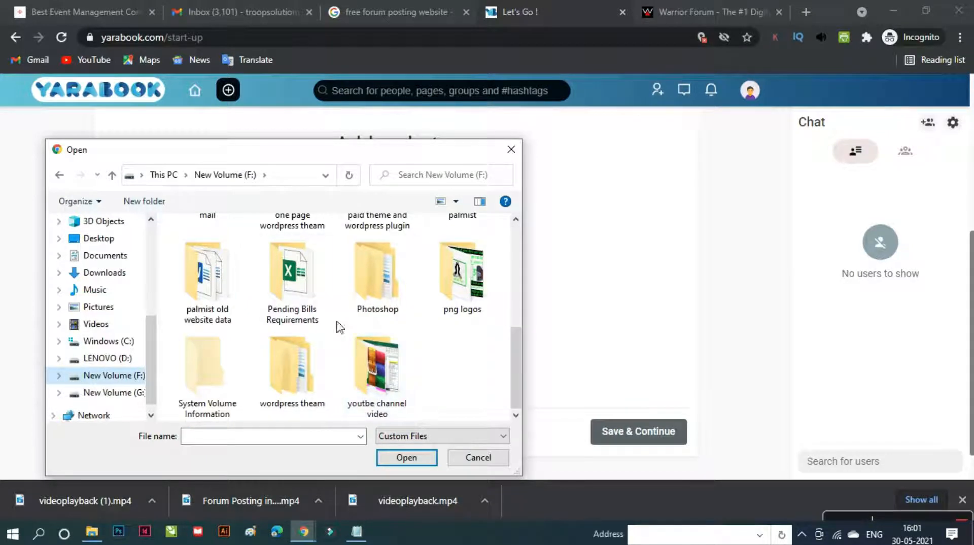
click(462, 293)
double_click(462, 293)
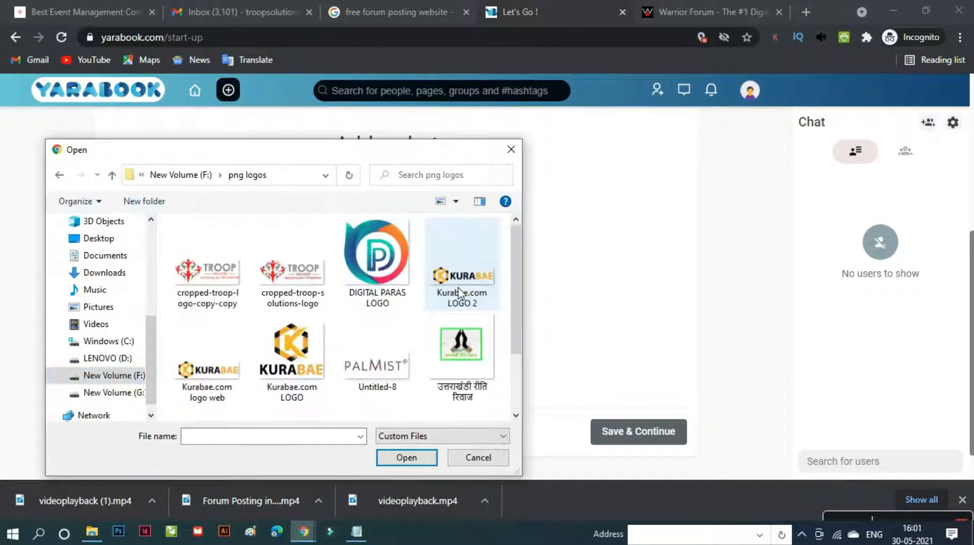
click(282, 289)
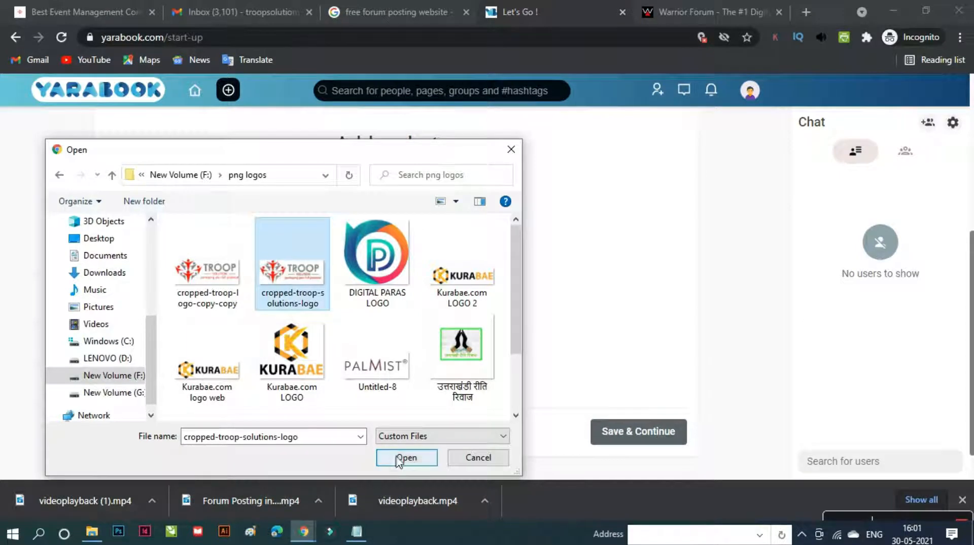
click(406, 458)
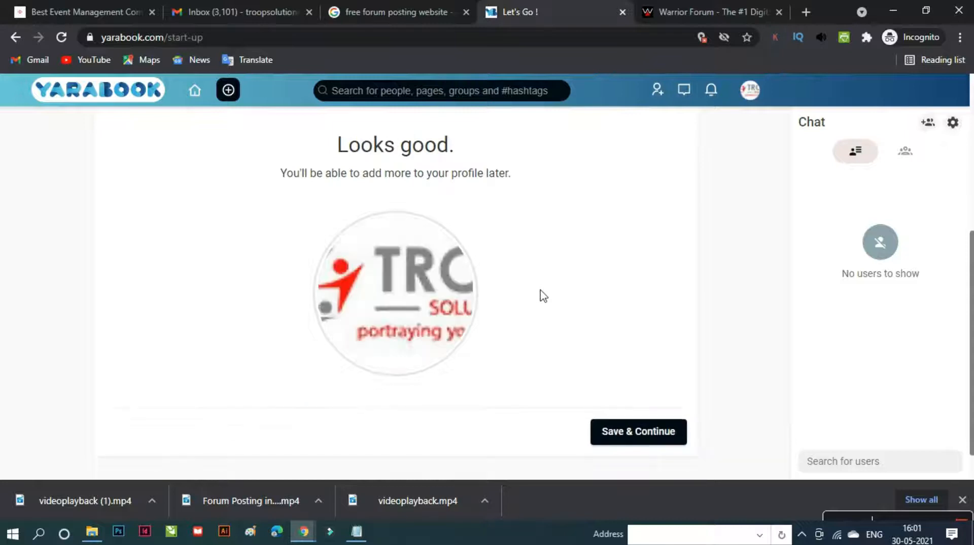
scroll(539, 302, down, 1)
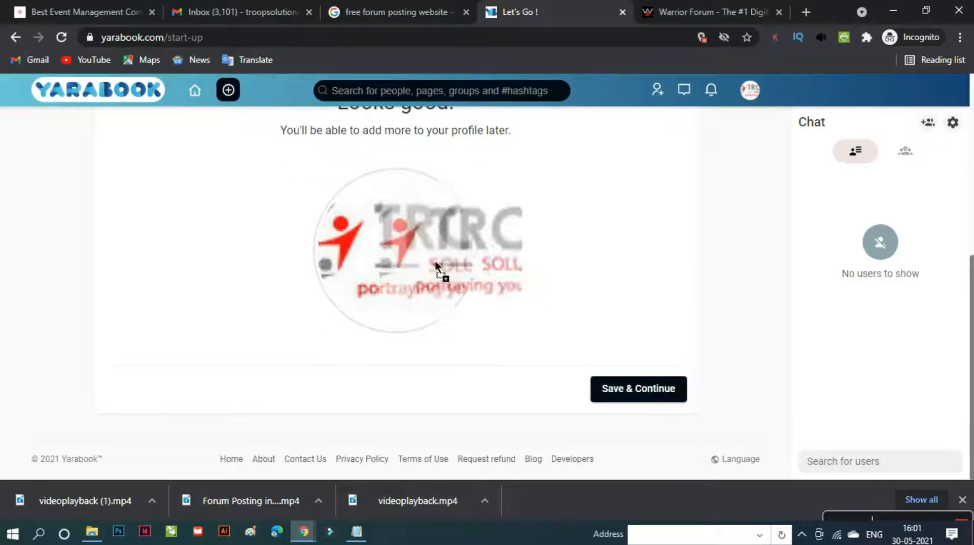
Step: Save the photo step and choose India as the country
click(631, 400)
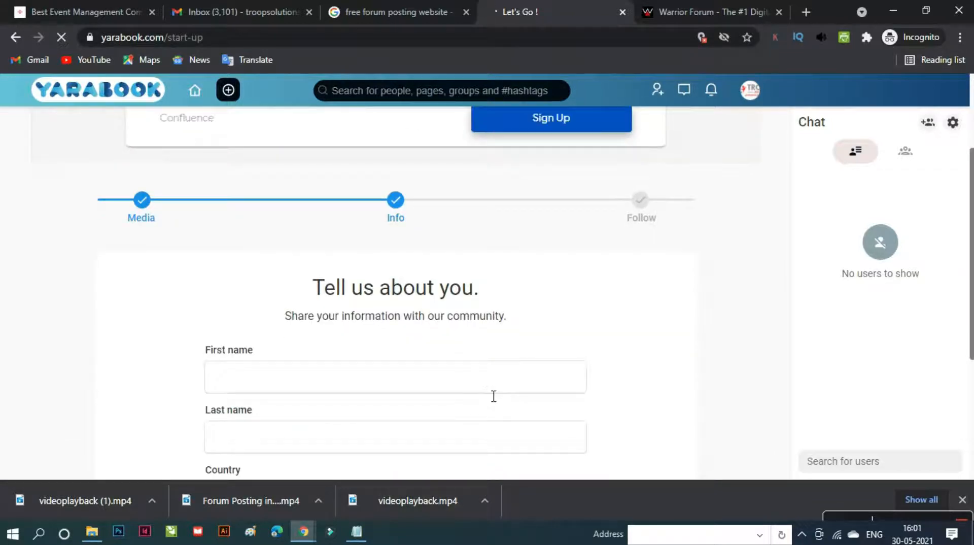
scroll(481, 387, down, 3)
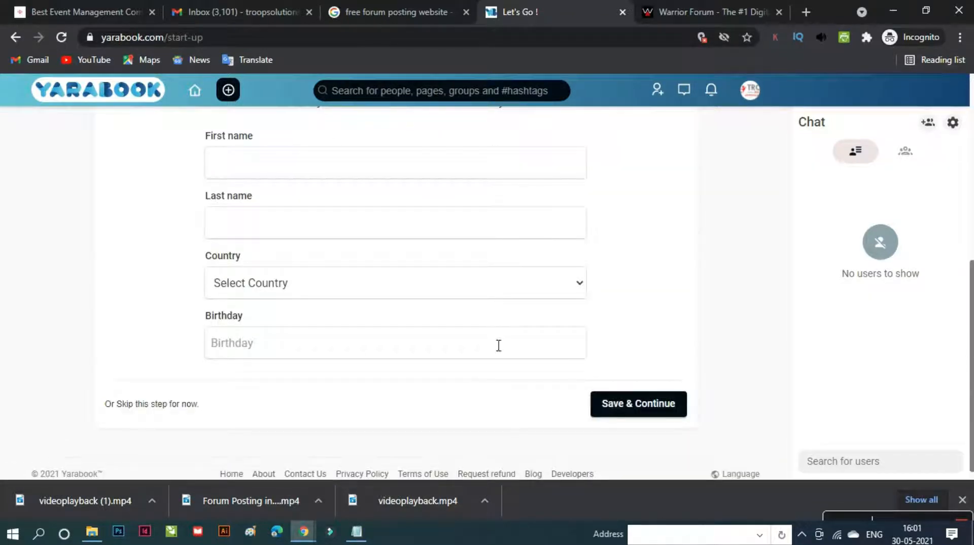
click(506, 287)
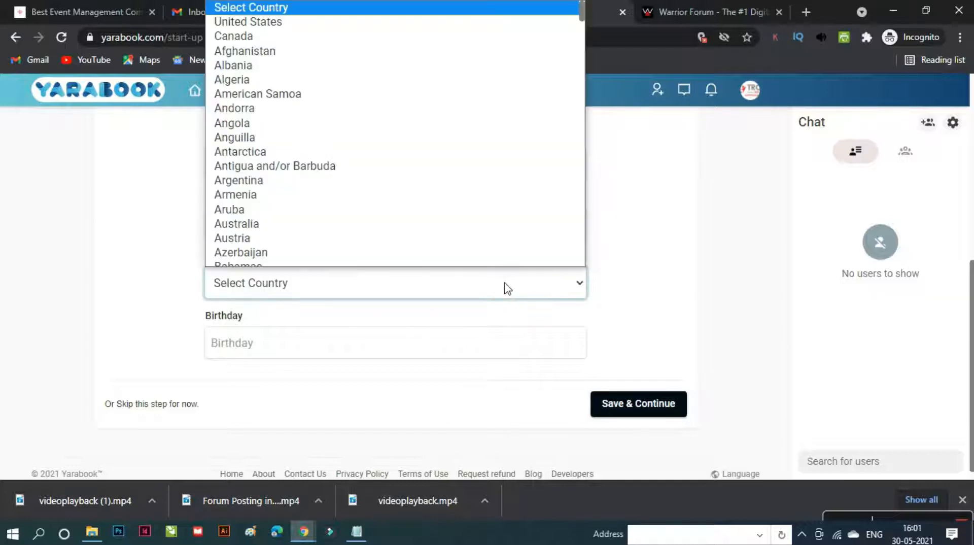
scroll(324, 193, down, 15)
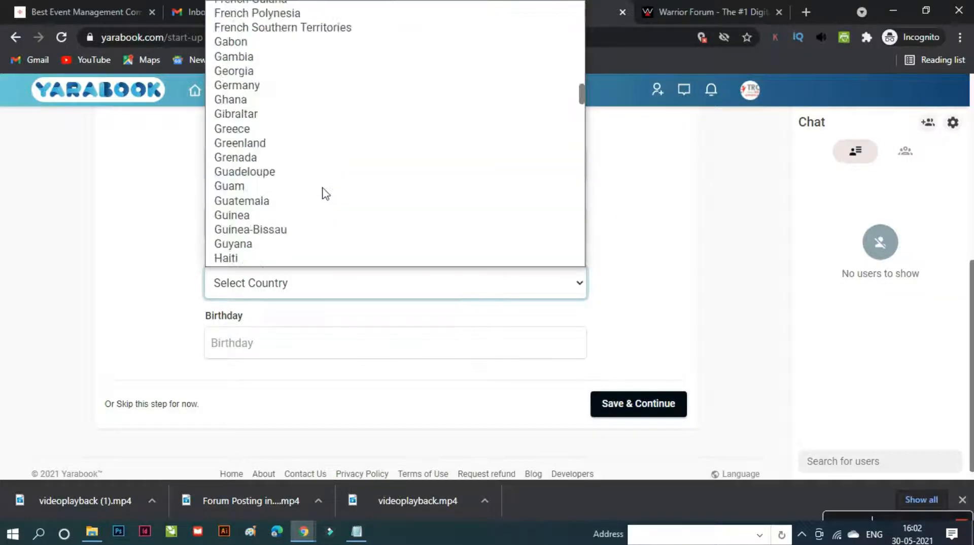
scroll(325, 193, down, 15)
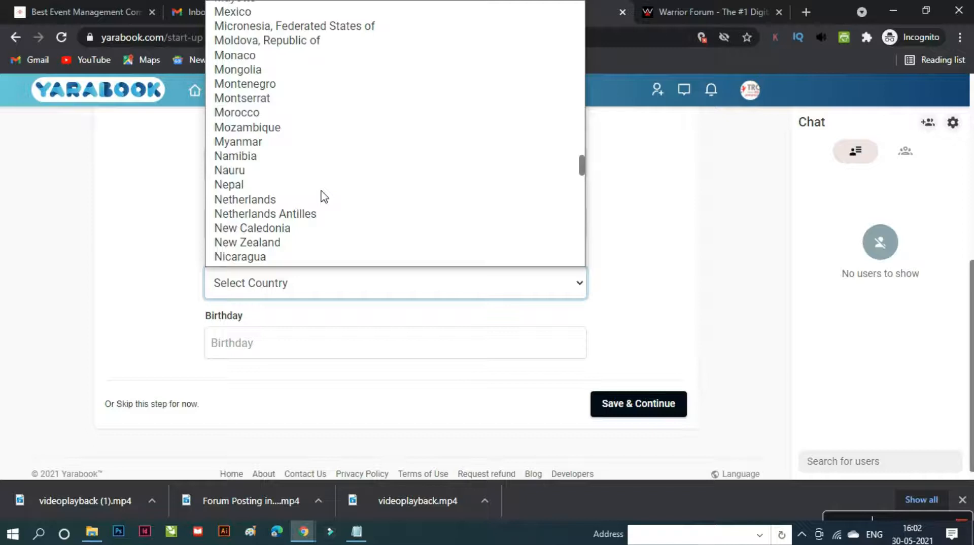
scroll(323, 197, down, 5)
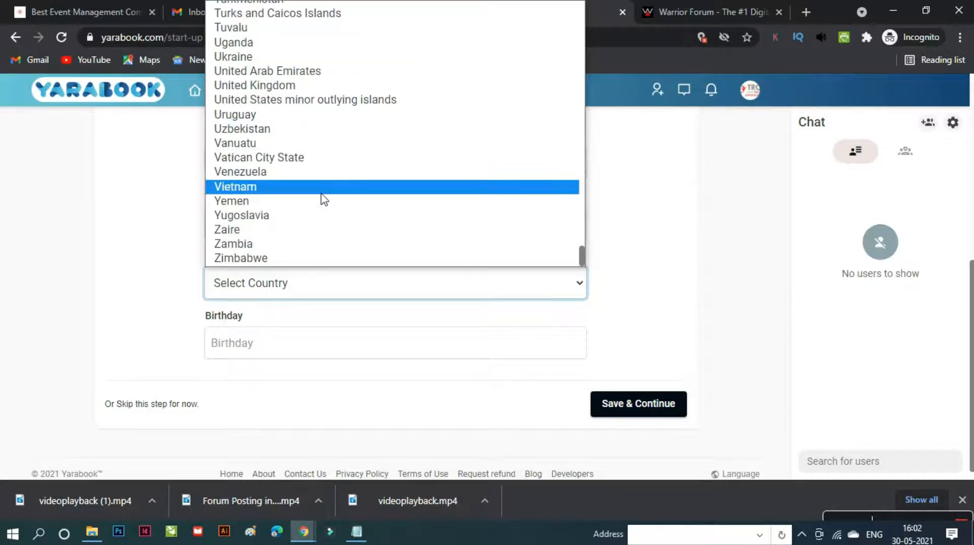
scroll(324, 199, up, 20)
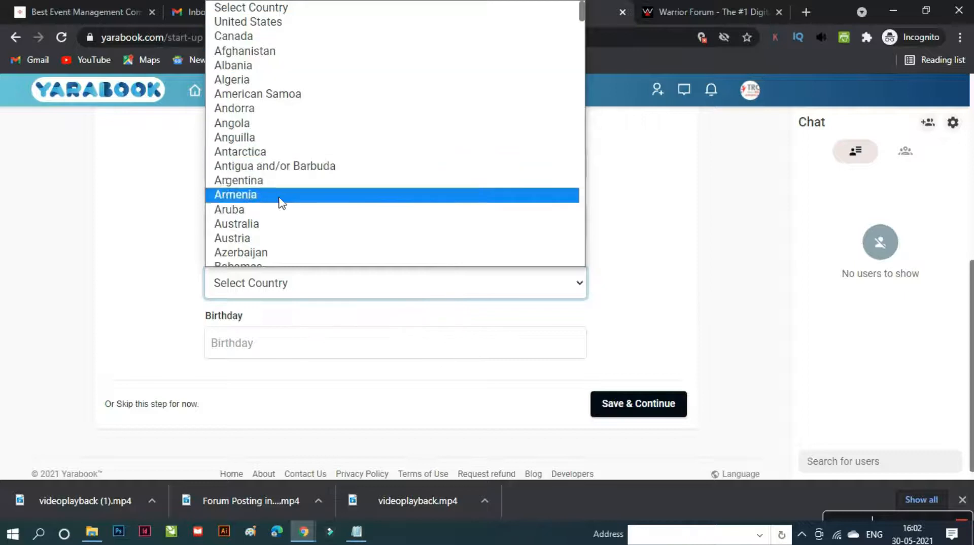
scroll(281, 206, down, 6)
scroll(282, 212, down, 20)
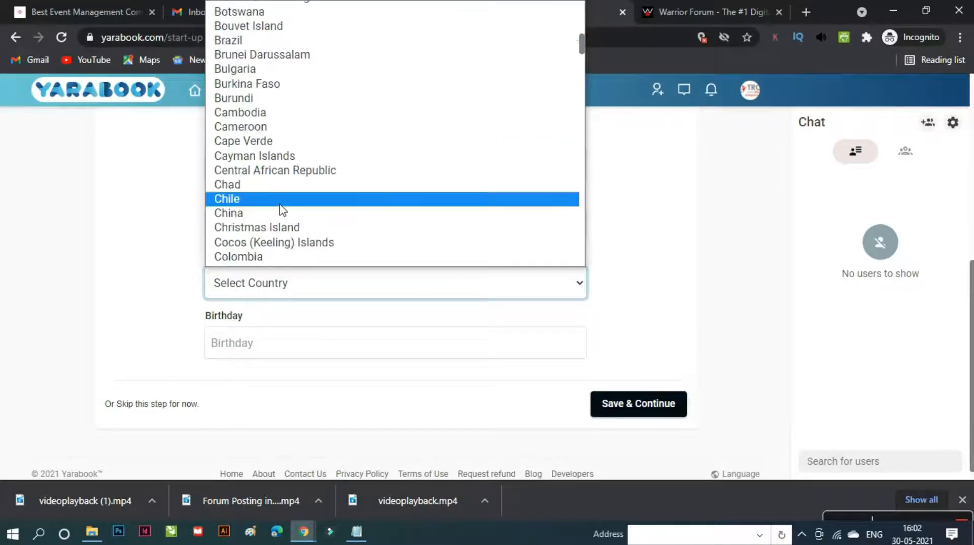
scroll(282, 209, down, 3)
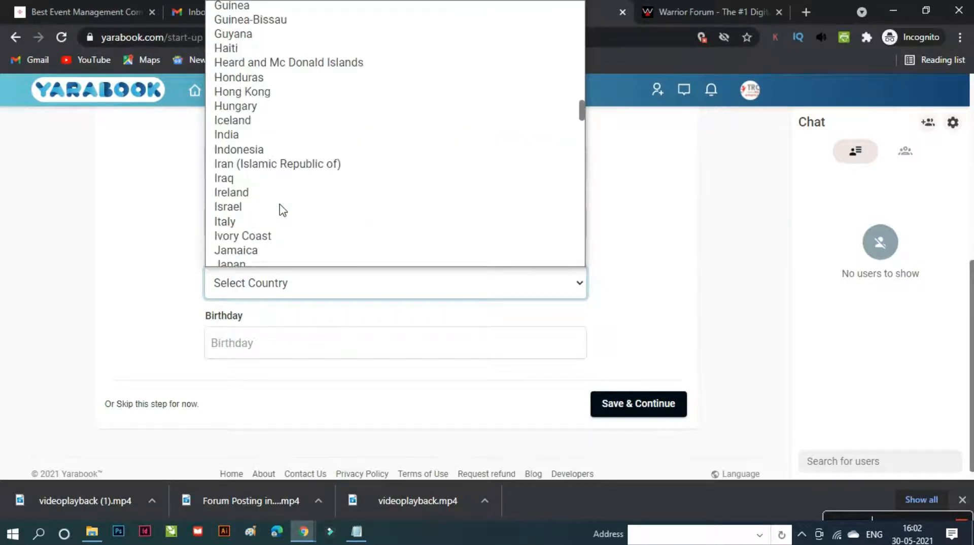
click(232, 136)
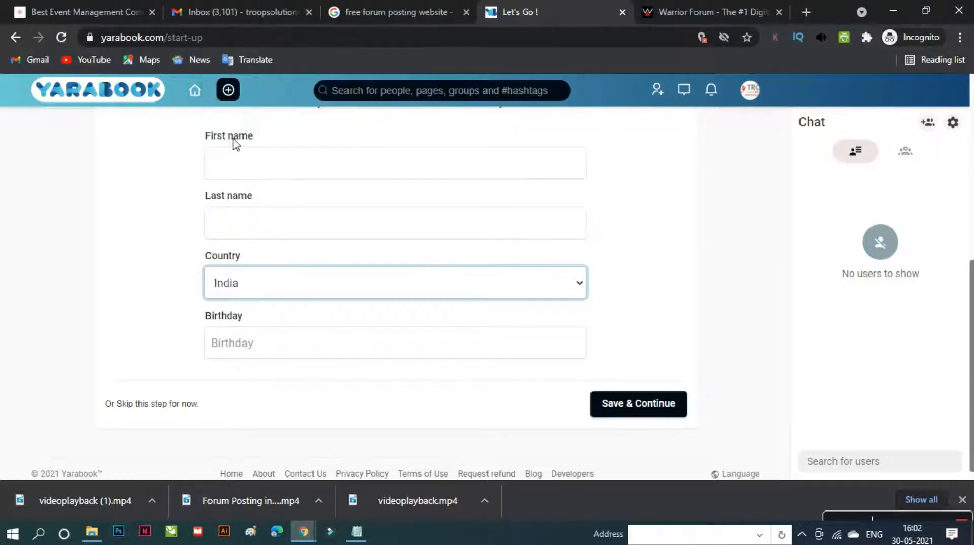
click(295, 343)
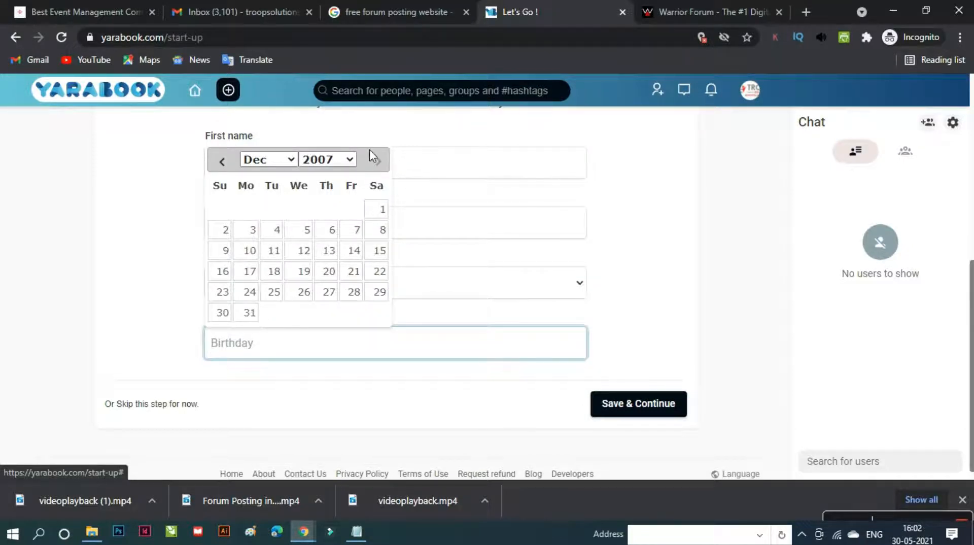
click(349, 160)
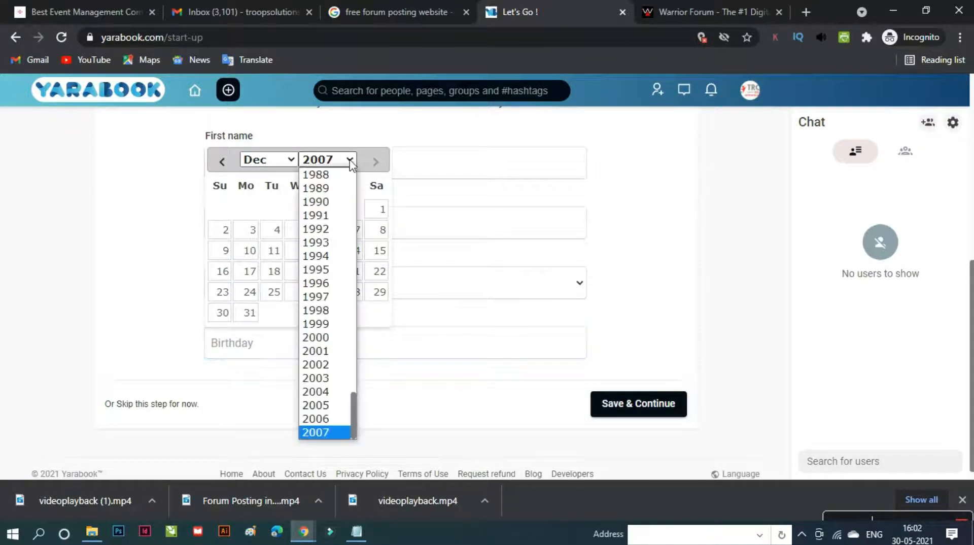
scroll(342, 202, up, 20)
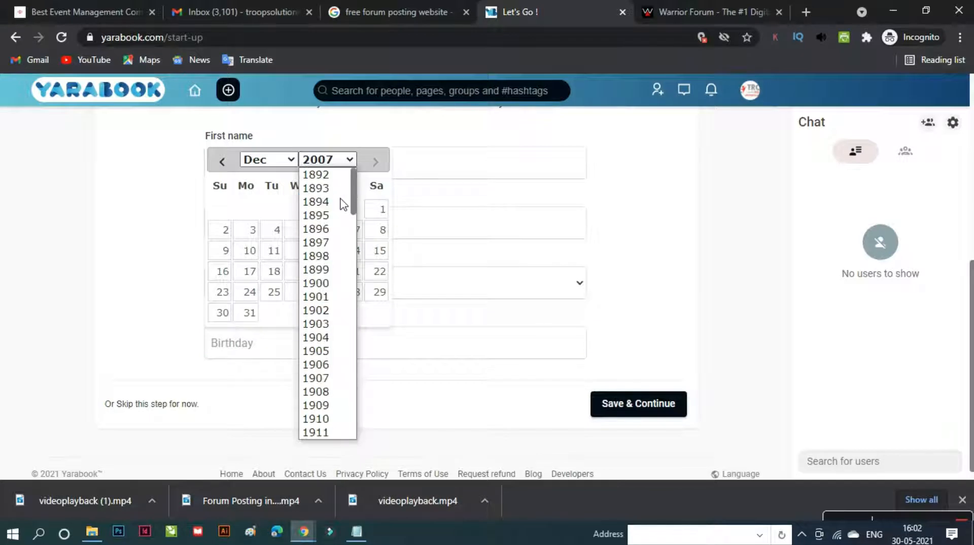
scroll(341, 202, down, 13)
scroll(327, 310, down, 1)
scroll(327, 338, down, 2)
scroll(327, 355, down, 6)
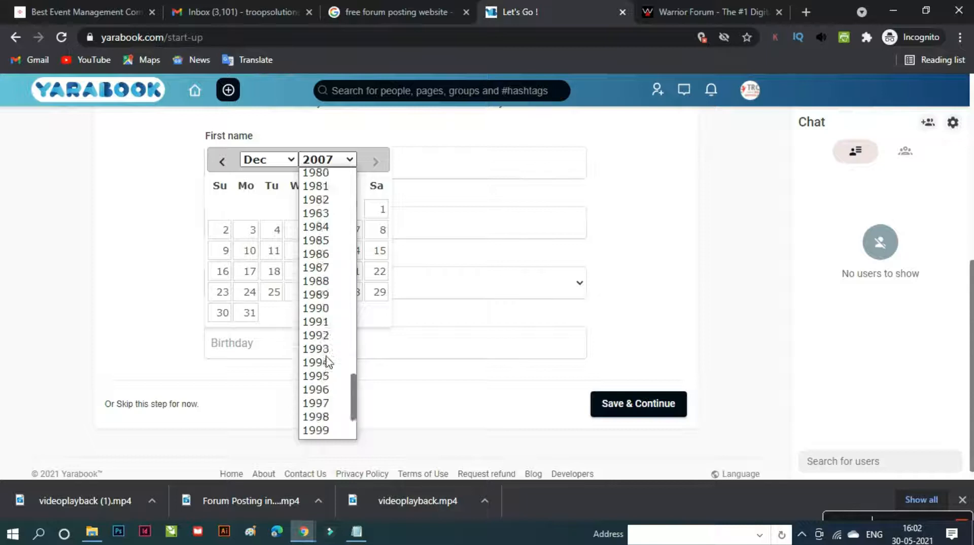
scroll(327, 361, down, 3)
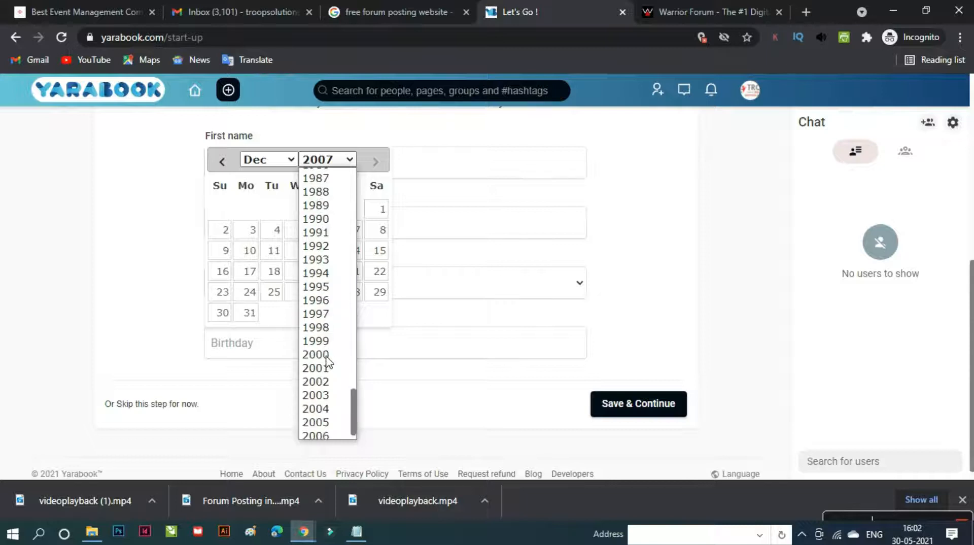
click(324, 274)
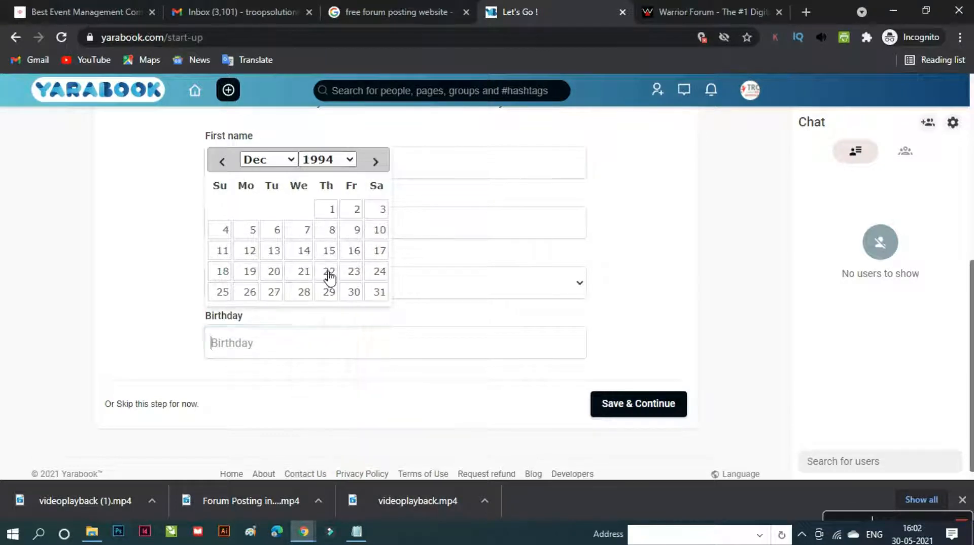
click(290, 163)
click(259, 200)
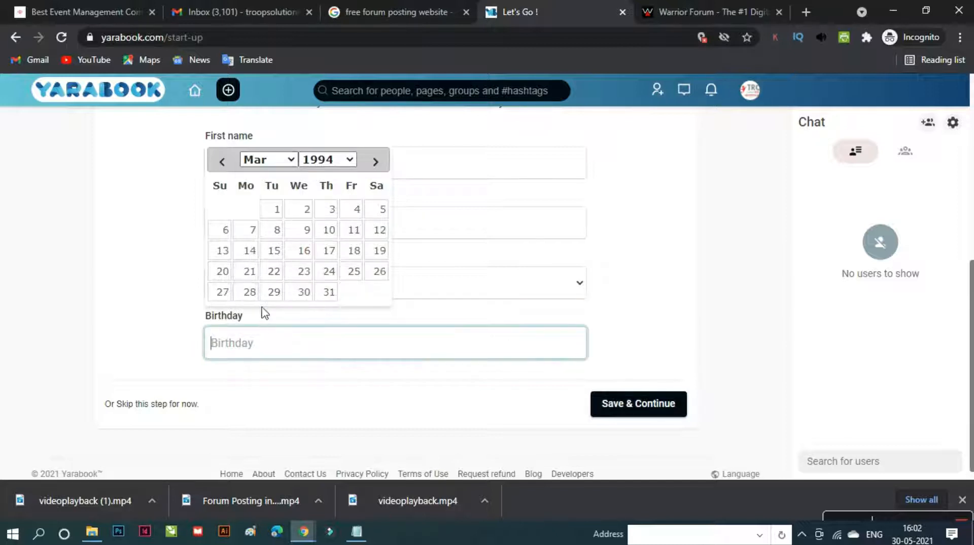
click(329, 295)
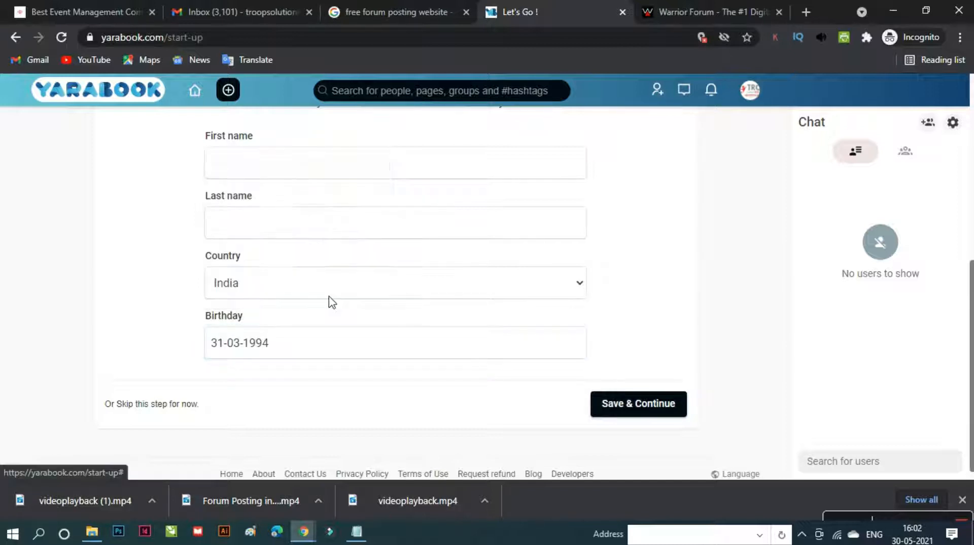
scroll(329, 299, up, 1)
Step: Enter 'Troop' as first name and 'solutions' as last name, then Save & Continue
click(306, 243)
text(Troop solutions)
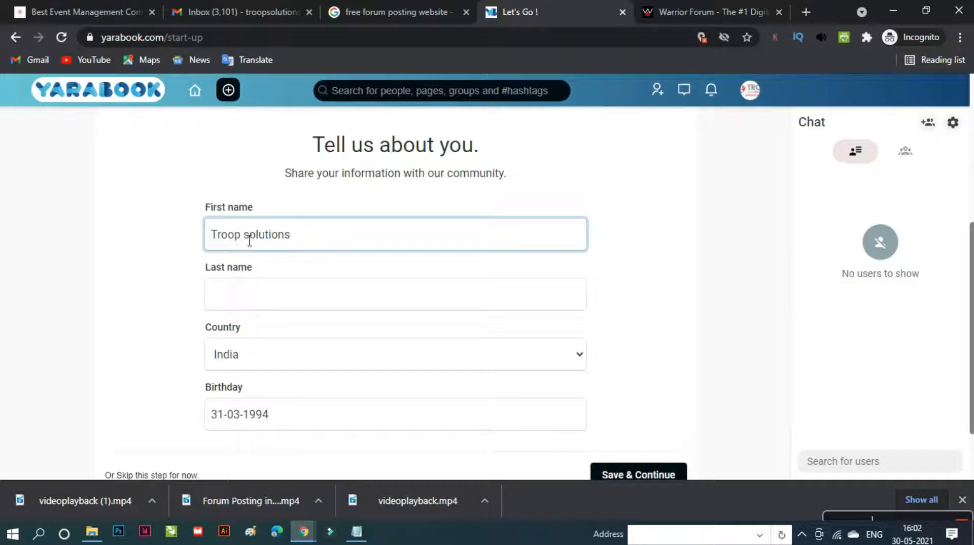
drag(246, 241, 343, 243)
key(BackSpace)
click(298, 302)
text(solutions)
scroll(376, 344, down, 2)
click(631, 391)
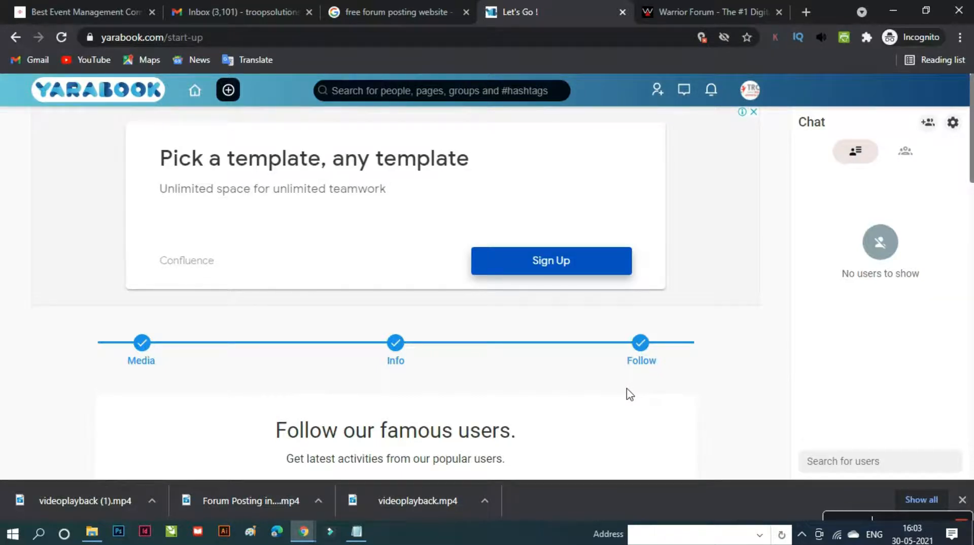
Step: Scroll to the bottom of the suggested-user grid and choose Follow 20 & Finish
scroll(629, 393, down, 8)
scroll(633, 395, down, 8)
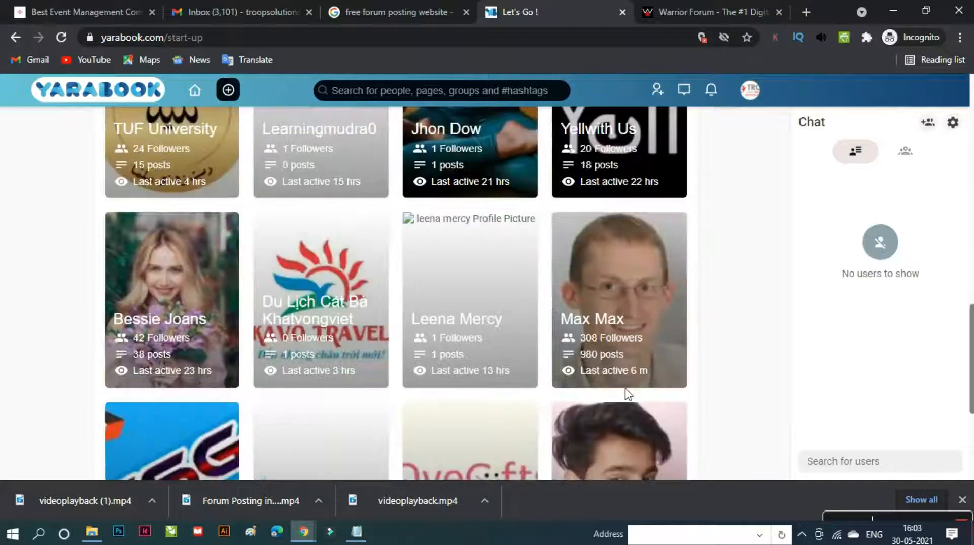
scroll(627, 393, down, 5)
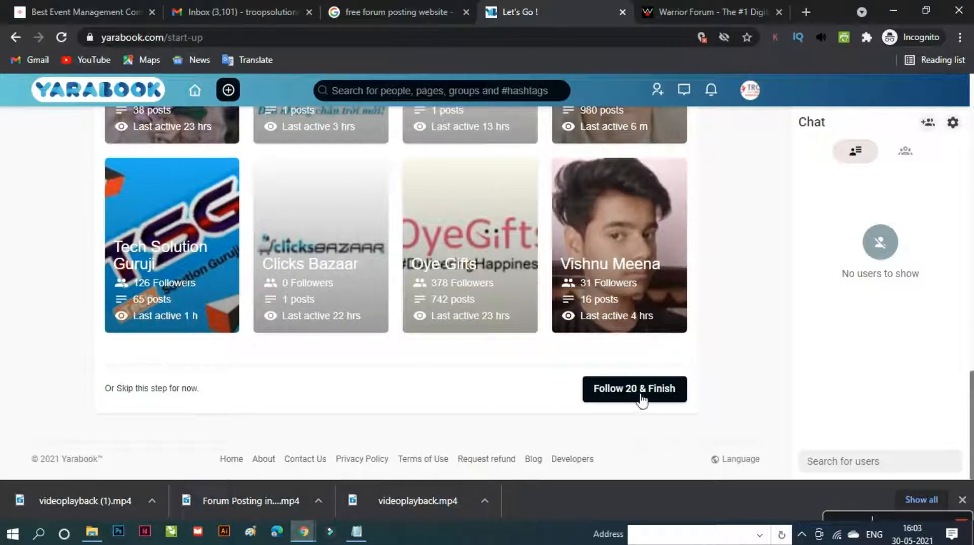
click(636, 395)
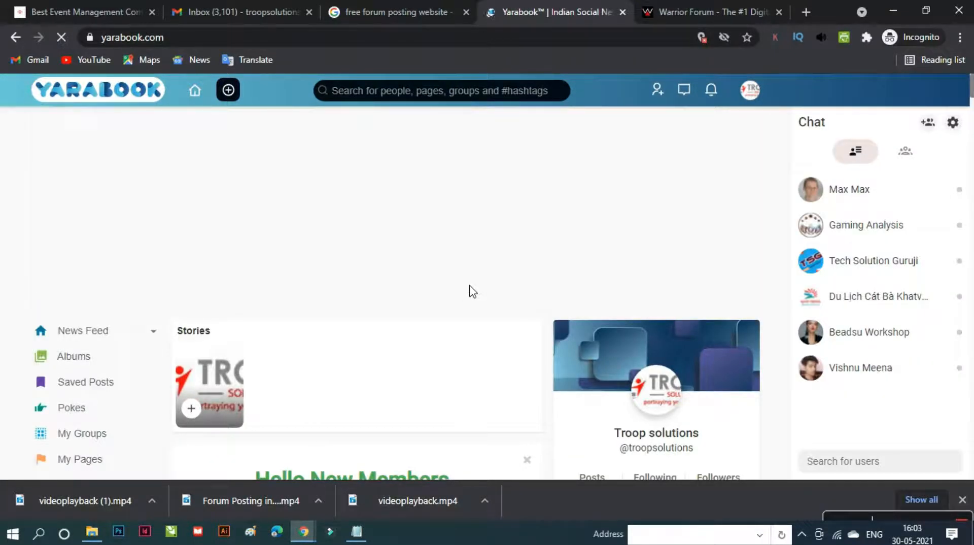
Step: Browse the feed, check the chat status options, then bring up the ad/blog/event/group/page Create menu
scroll(435, 310, down, 2)
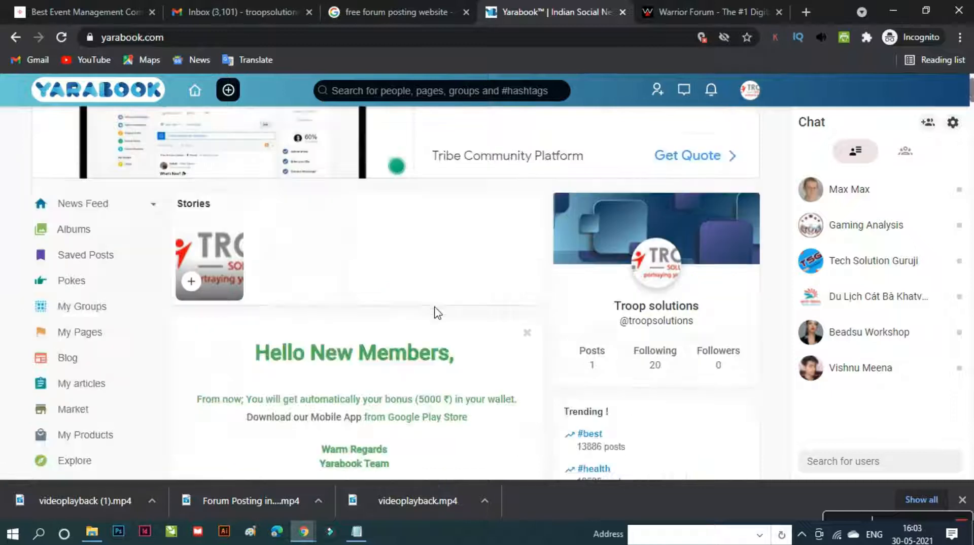
scroll(435, 313, down, 4)
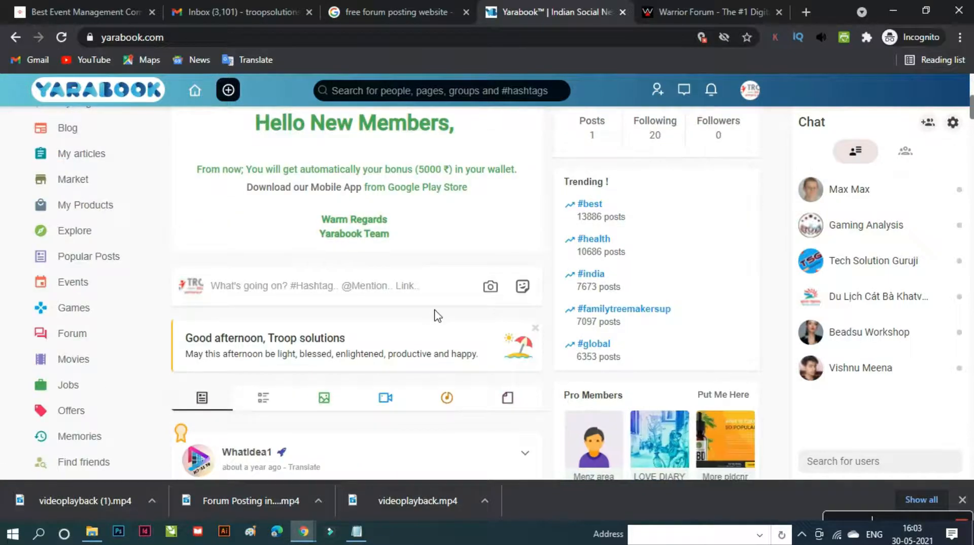
scroll(437, 315, down, 4)
scroll(440, 315, up, 3)
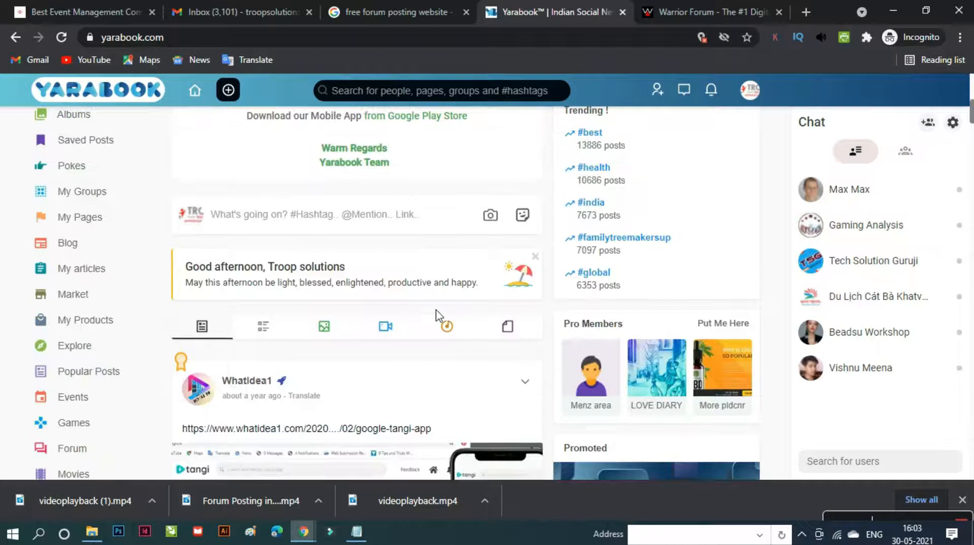
scroll(439, 315, up, 1)
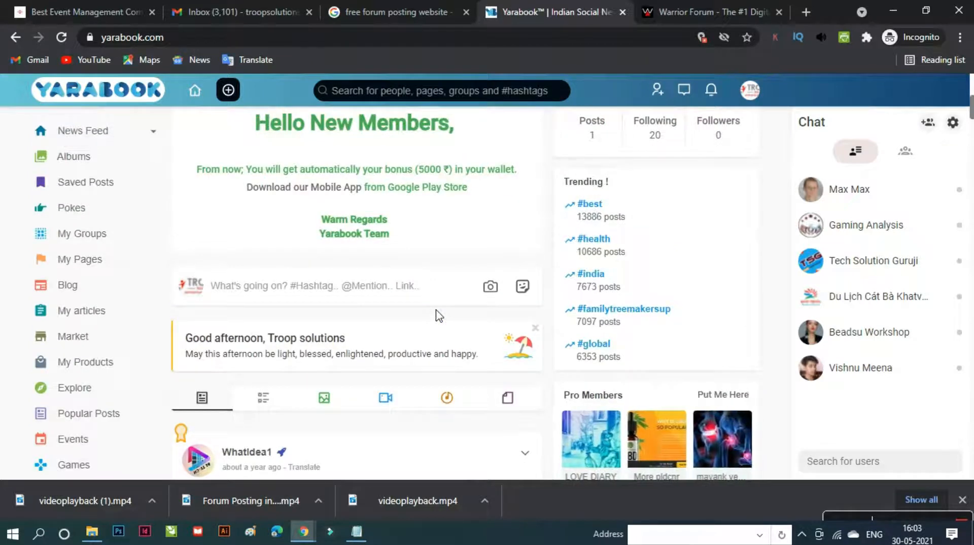
scroll(436, 311, up, 5)
scroll(439, 316, up, 1)
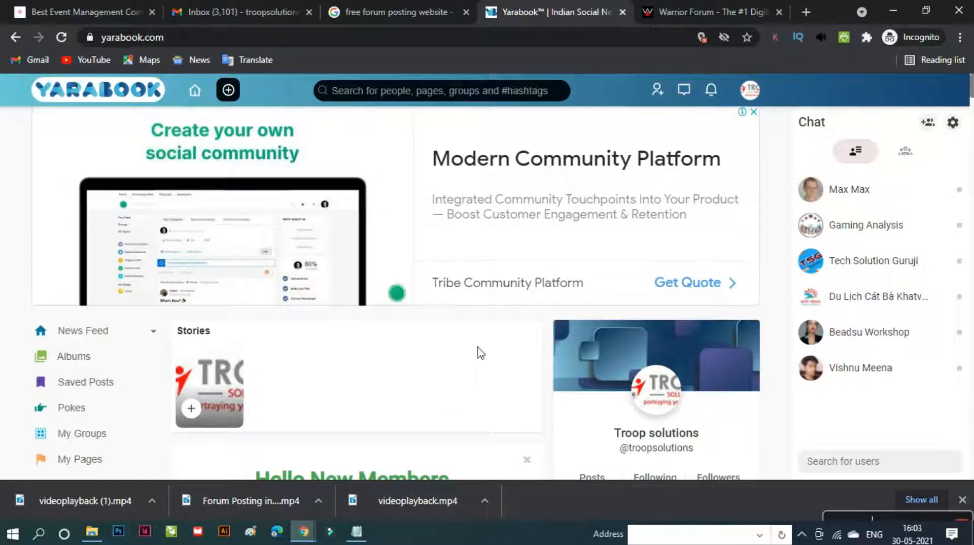
click(953, 124)
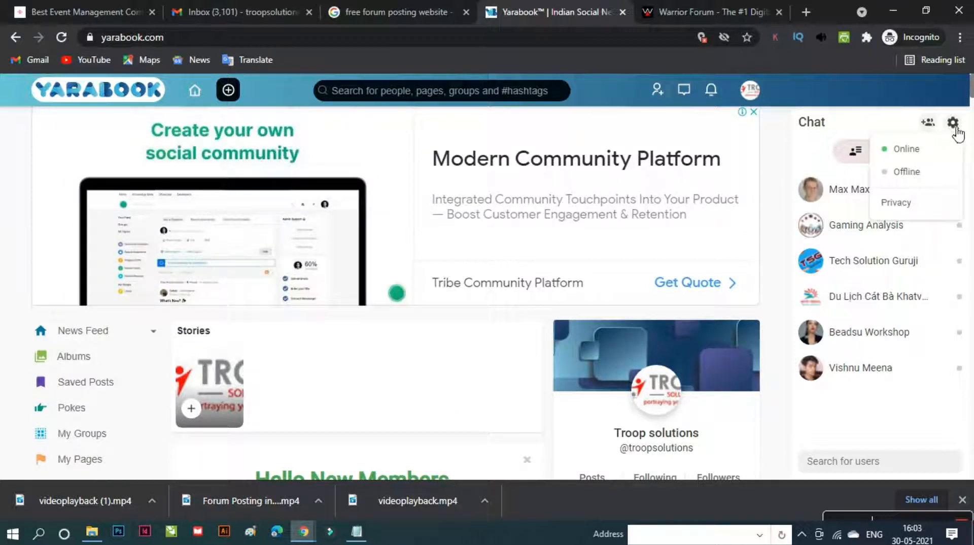
click(957, 123)
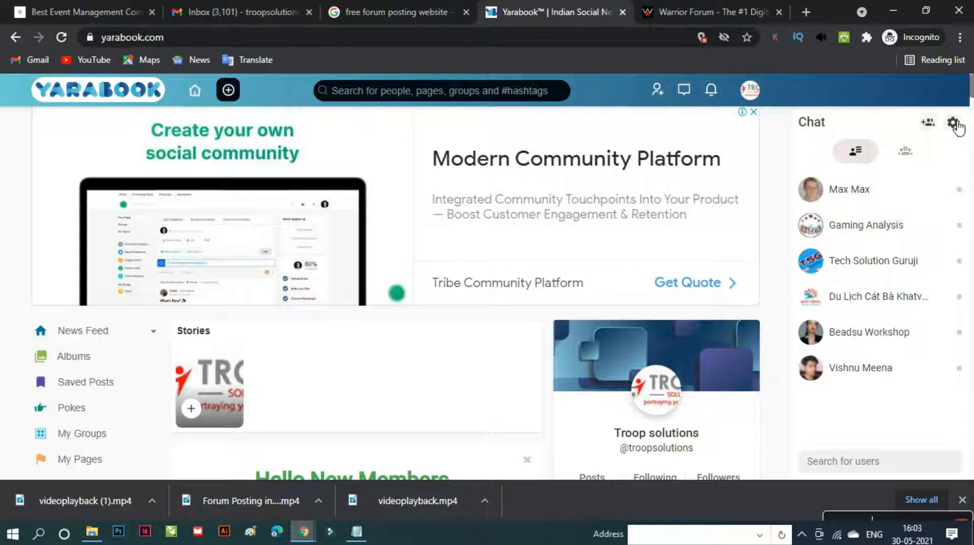
click(956, 124)
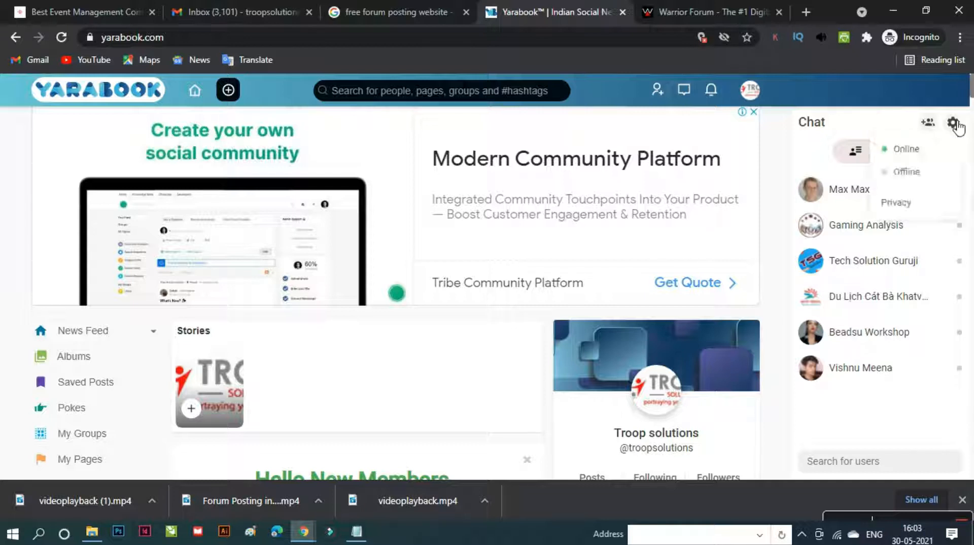
click(236, 96)
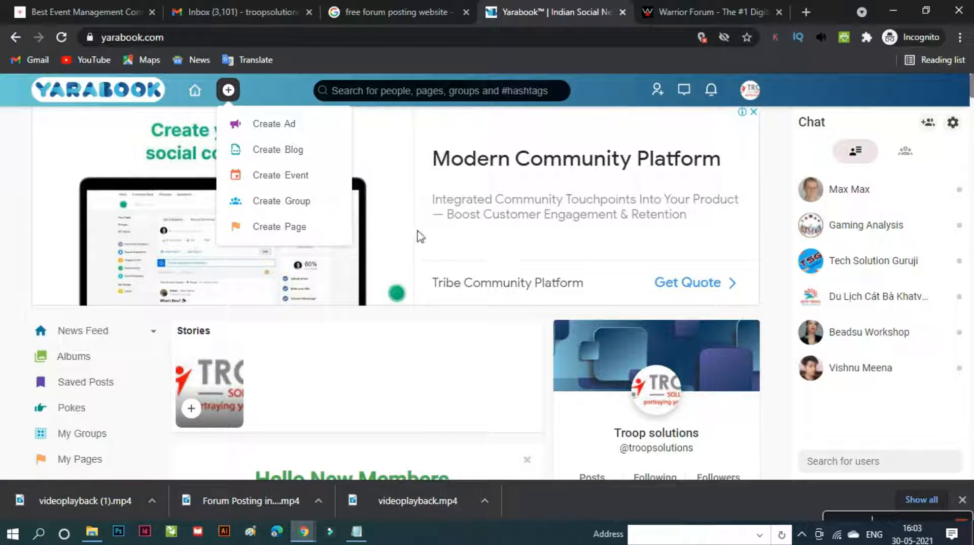
Step: Open the Tribe community ad in a new tab, then open Gmail's Spam folder
click(465, 134)
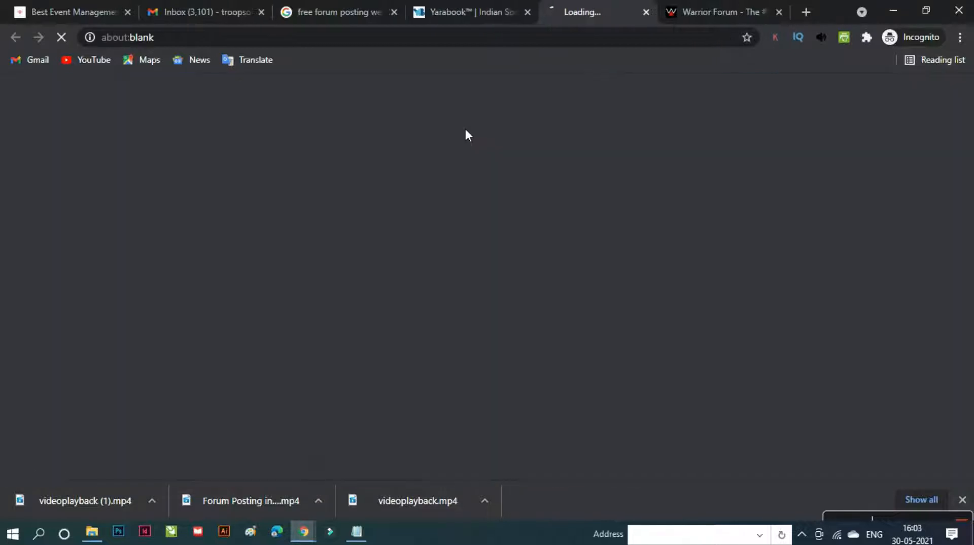
click(467, 12)
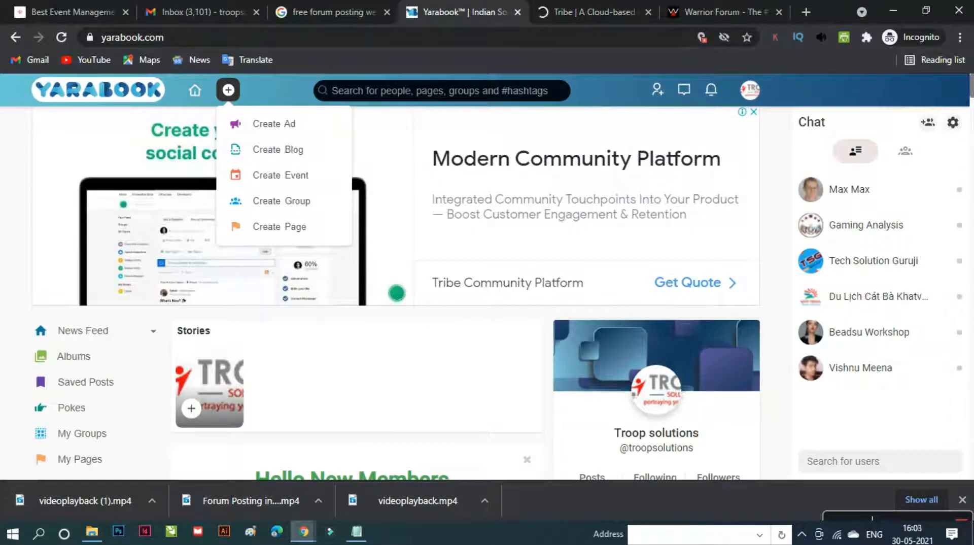
click(225, 14)
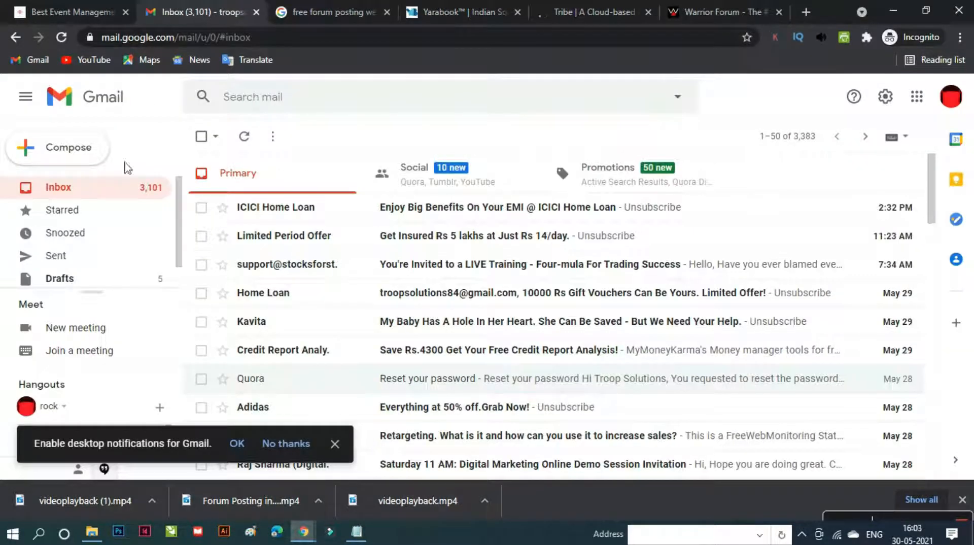
scroll(90, 259, down, 1)
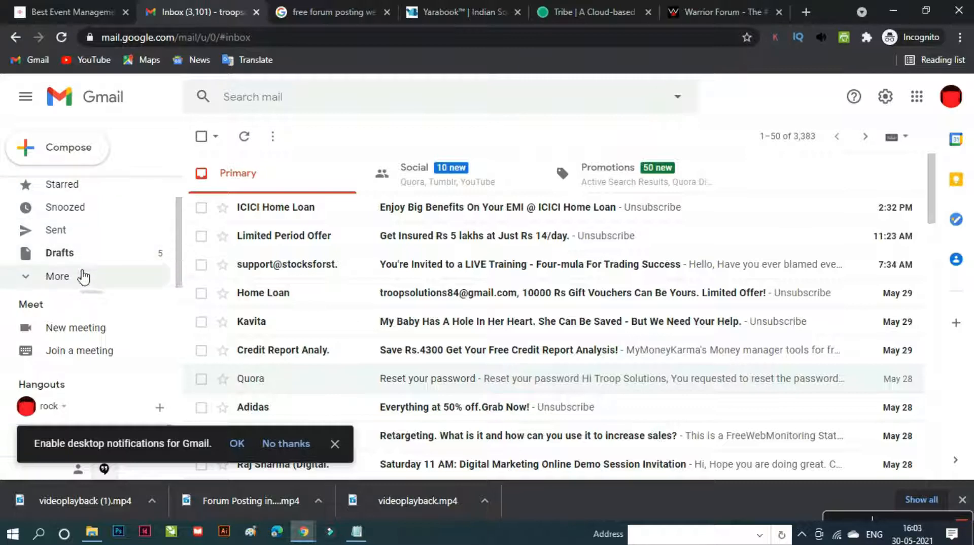
click(75, 281)
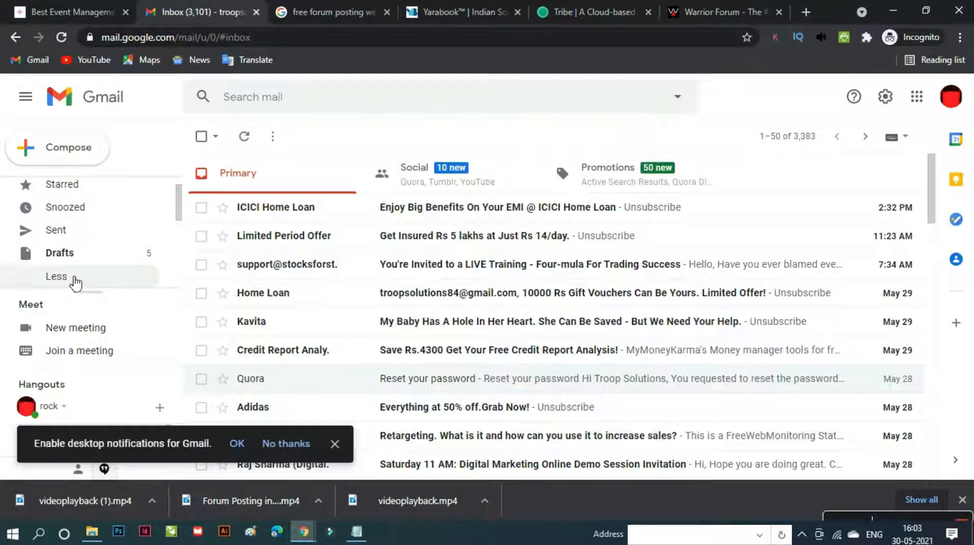
scroll(113, 268, down, 2)
scroll(112, 268, down, 2)
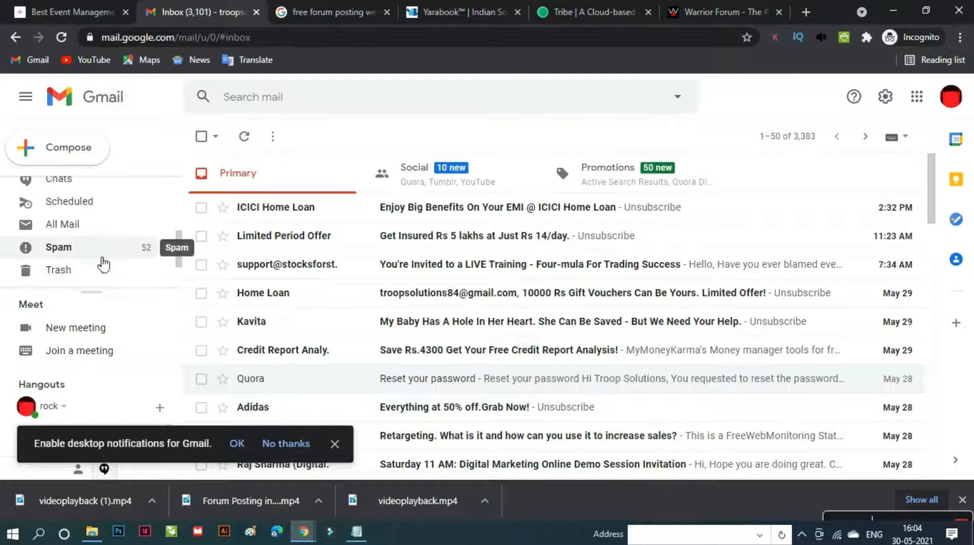
click(87, 254)
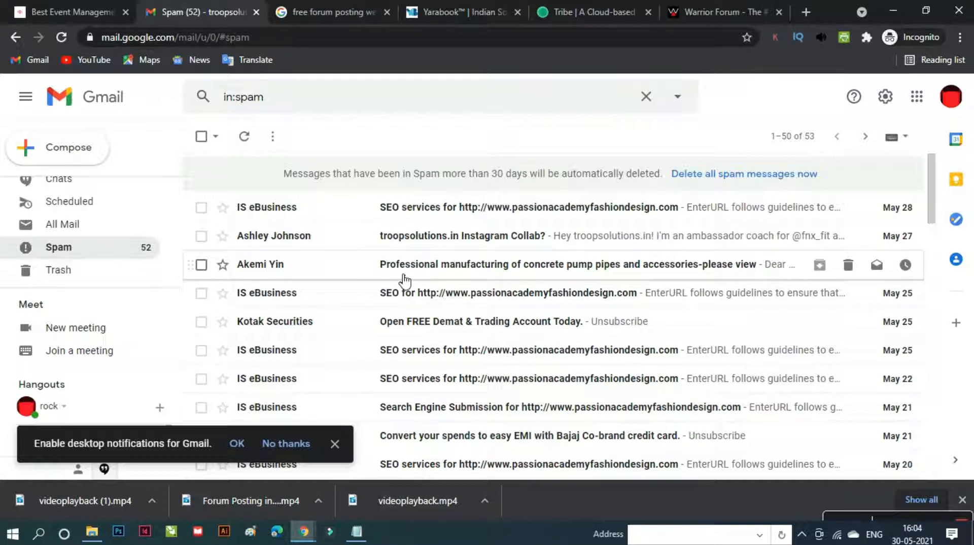
Step: Look through the spam messages, return to the Gmail inbox, and go back to Yarabook
scroll(404, 280, down, 1)
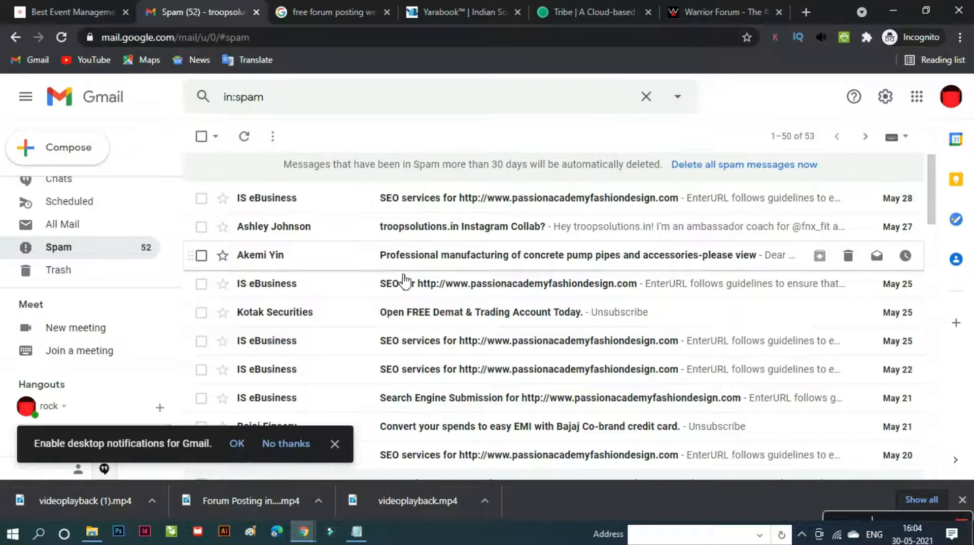
scroll(404, 280, up, 1)
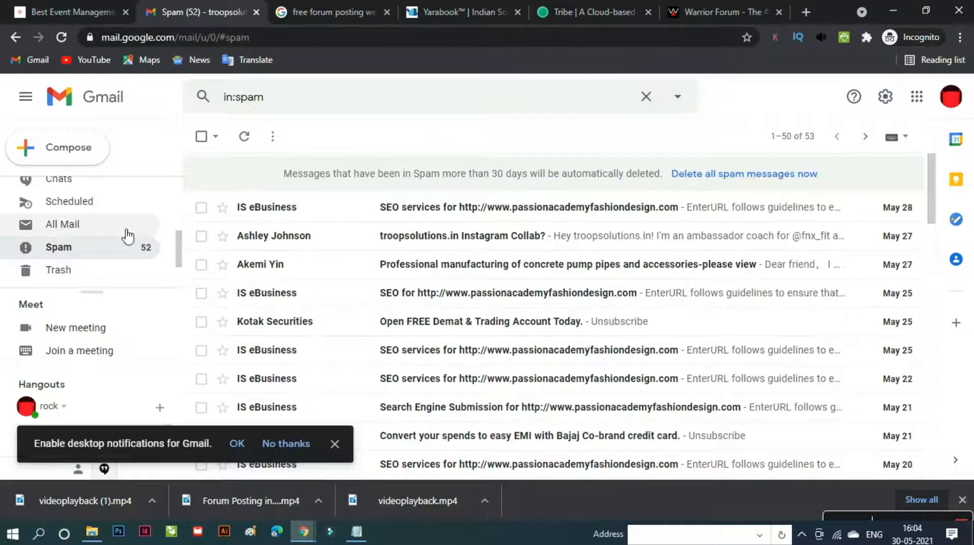
scroll(127, 235, up, 3)
click(111, 191)
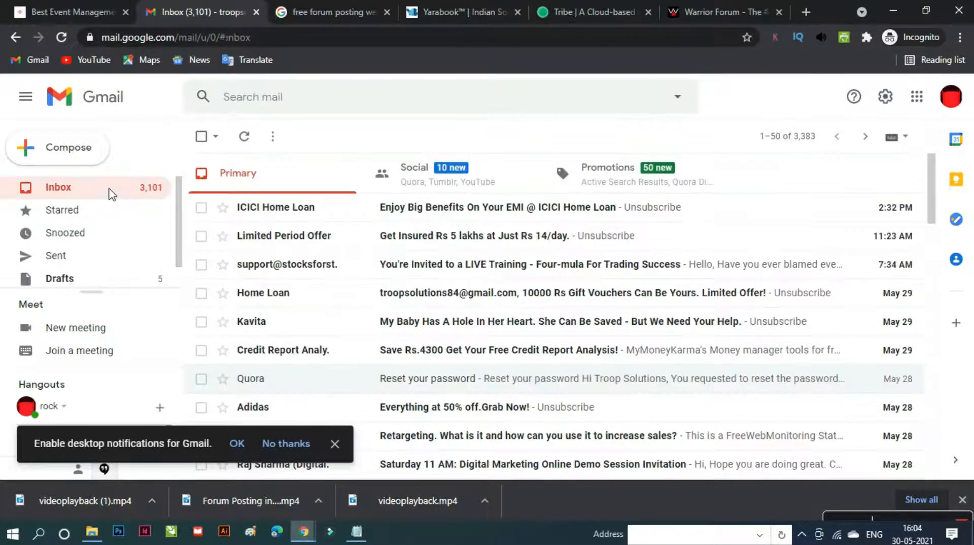
click(460, 1)
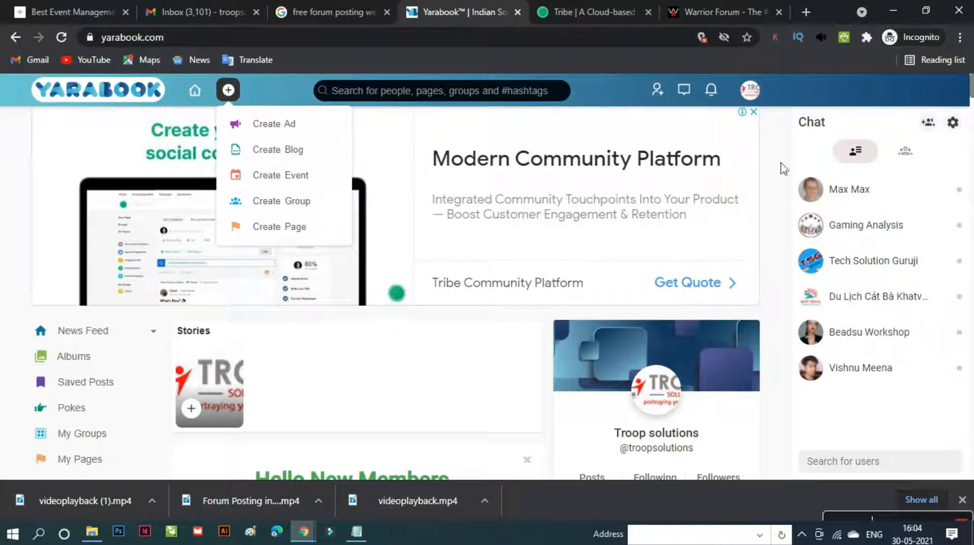
Step: Glance at the account menu, confirm no pending friend requests, and dismiss the chat status options
click(752, 91)
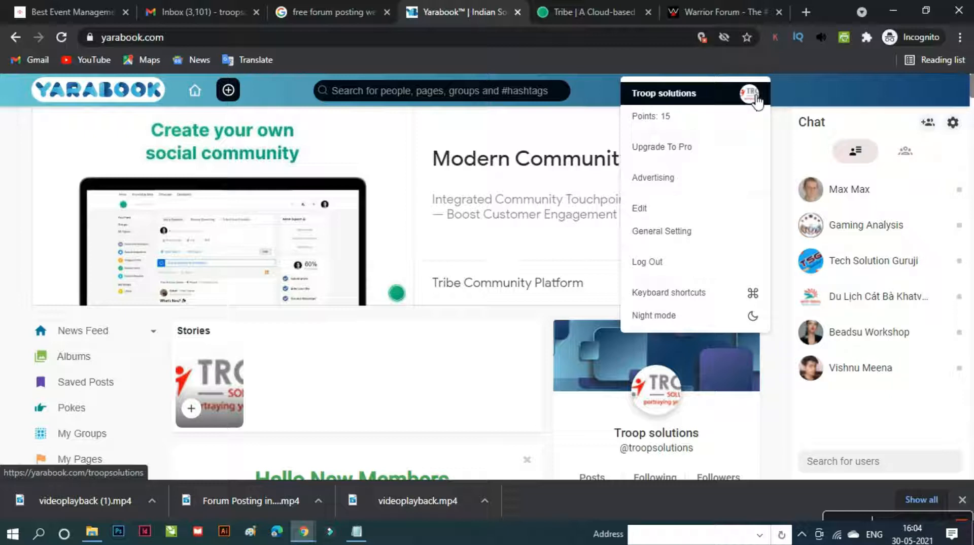
click(818, 98)
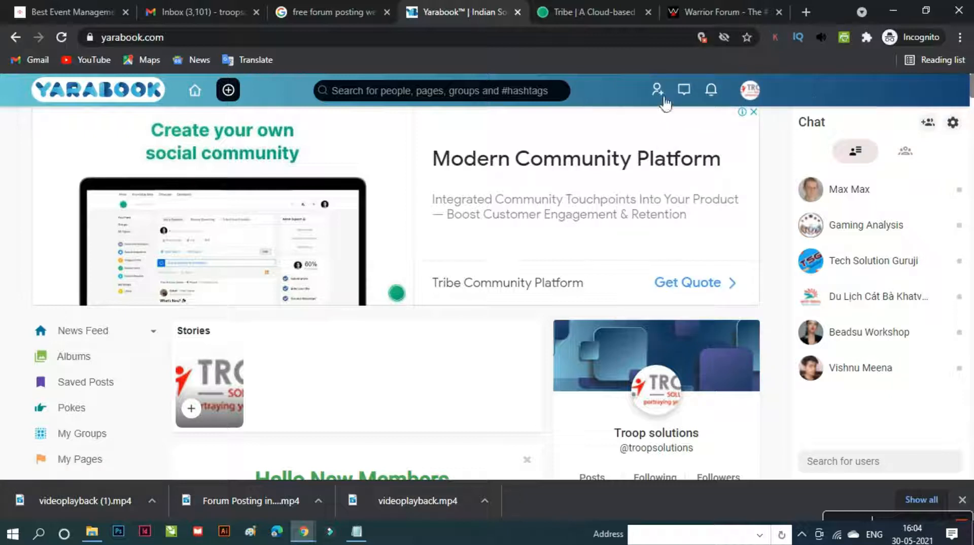
click(664, 101)
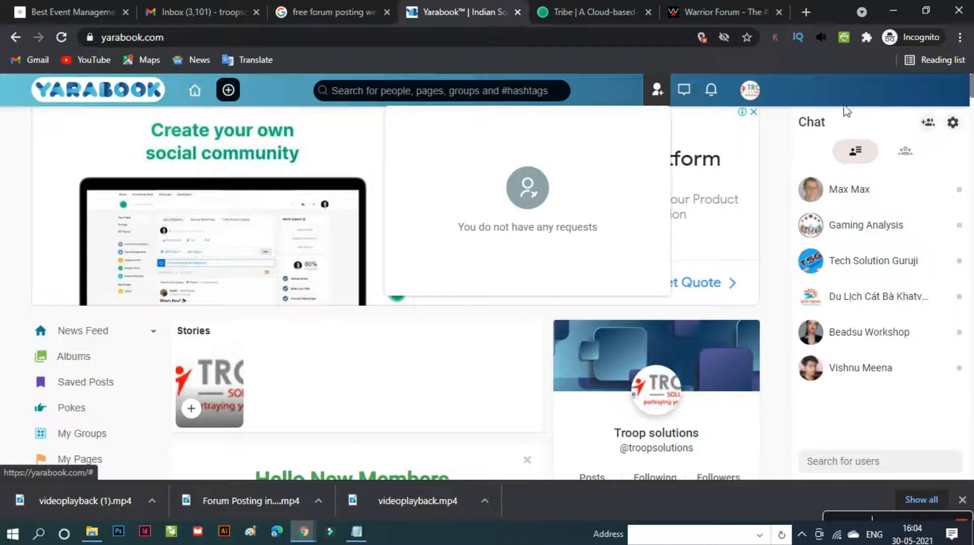
click(954, 124)
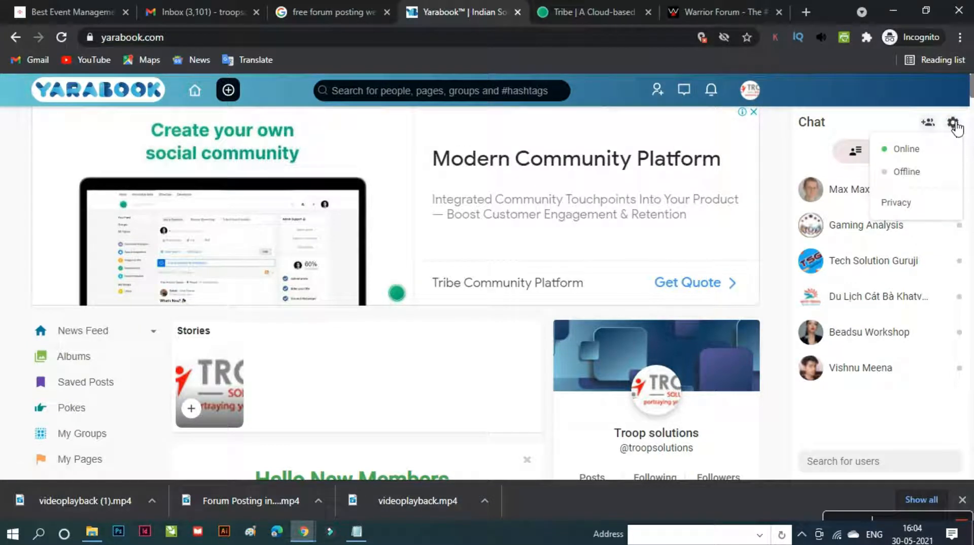
click(910, 155)
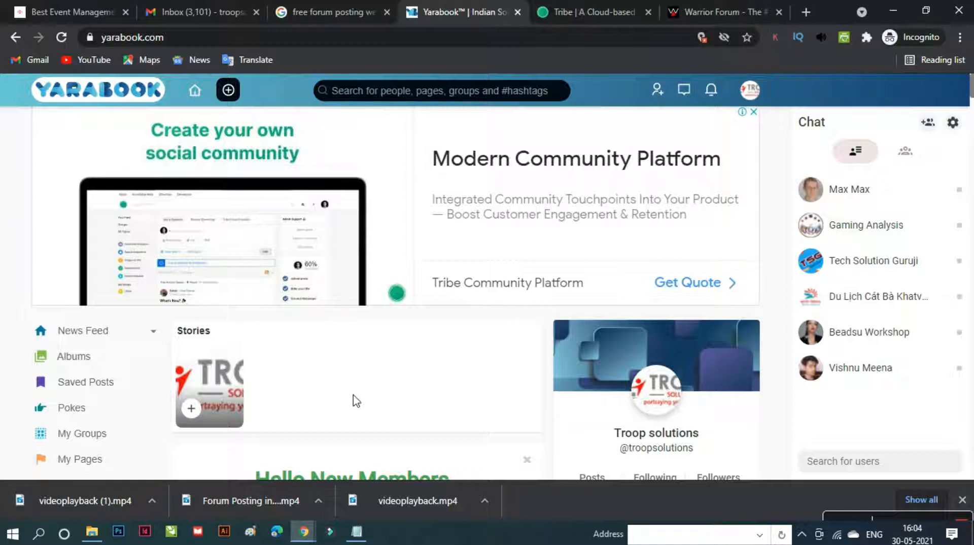
scroll(76, 441, down, 3)
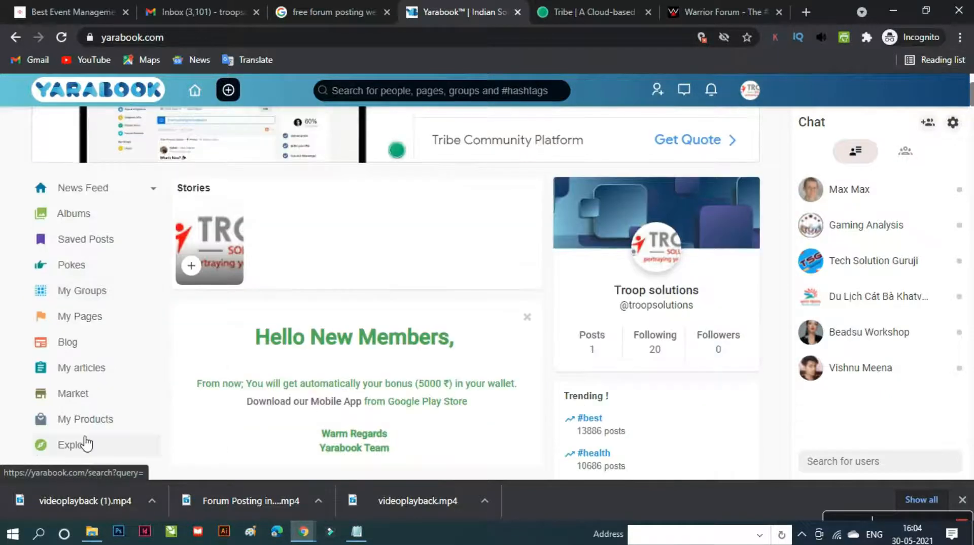
scroll(86, 443, down, 5)
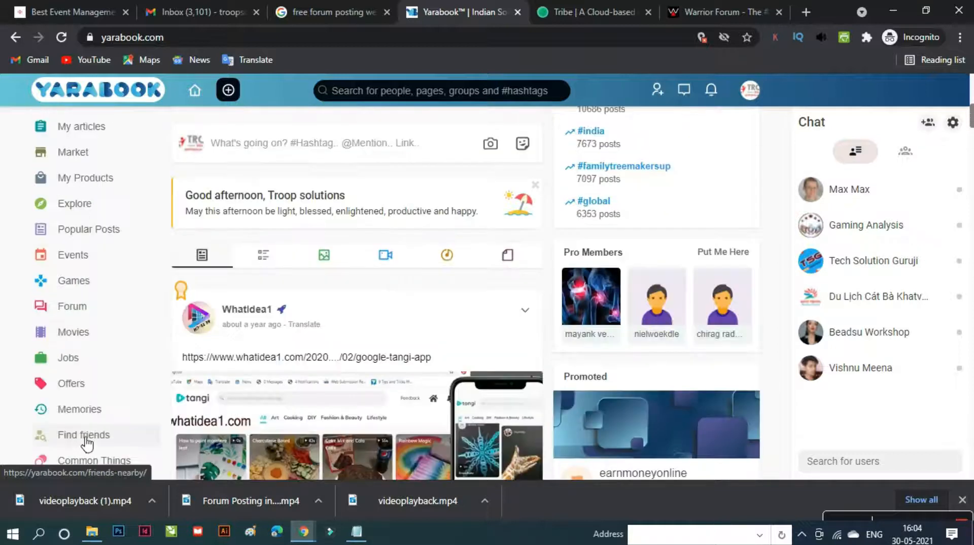
scroll(86, 443, down, 15)
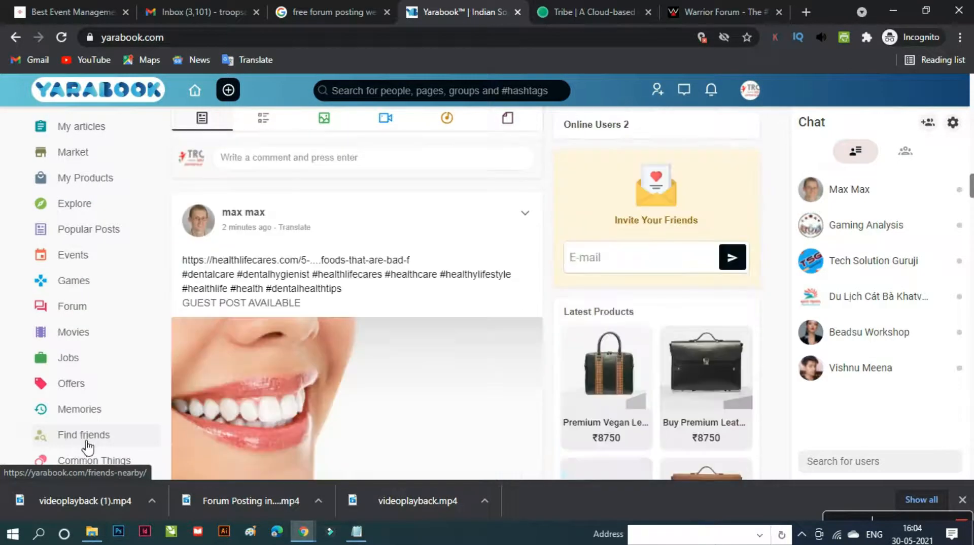
scroll(84, 459, down, 4)
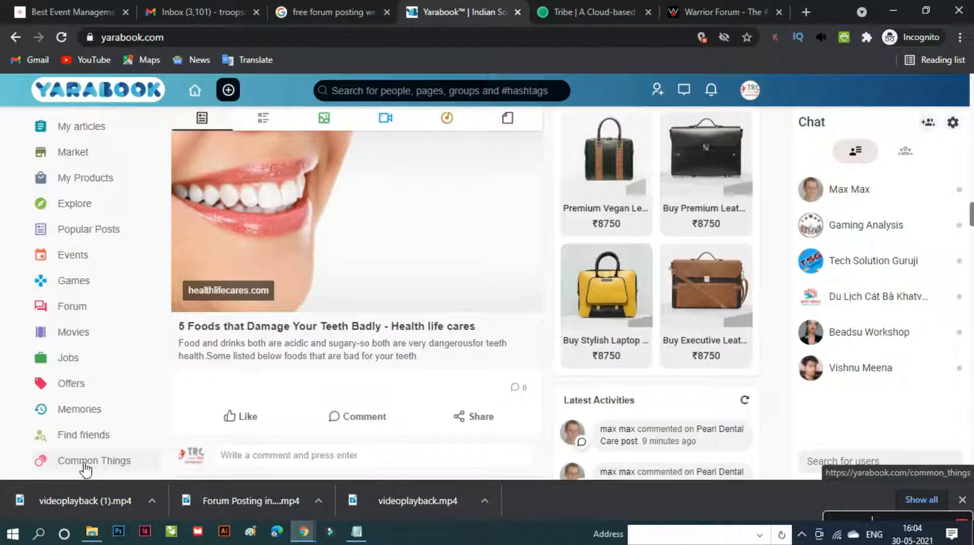
scroll(86, 466, up, 4)
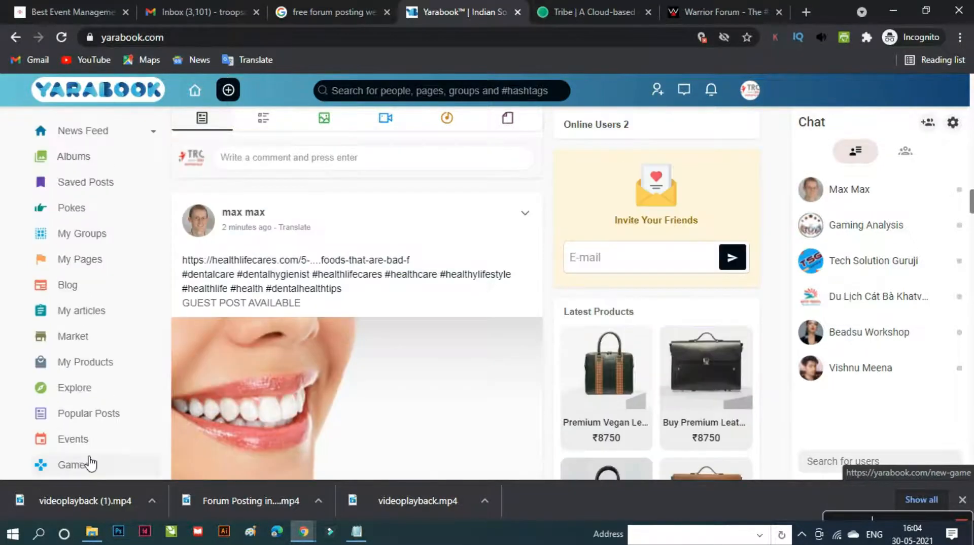
scroll(90, 463, up, 10)
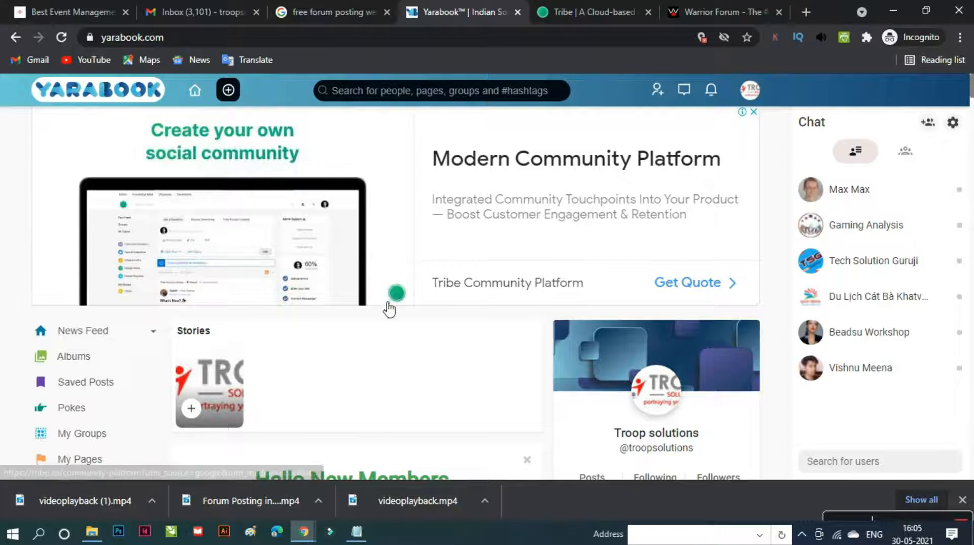
Step: Start a new Yarabook post and copy the entire event-company article from the Notepad draft
scroll(385, 310, down, 7)
click(310, 287)
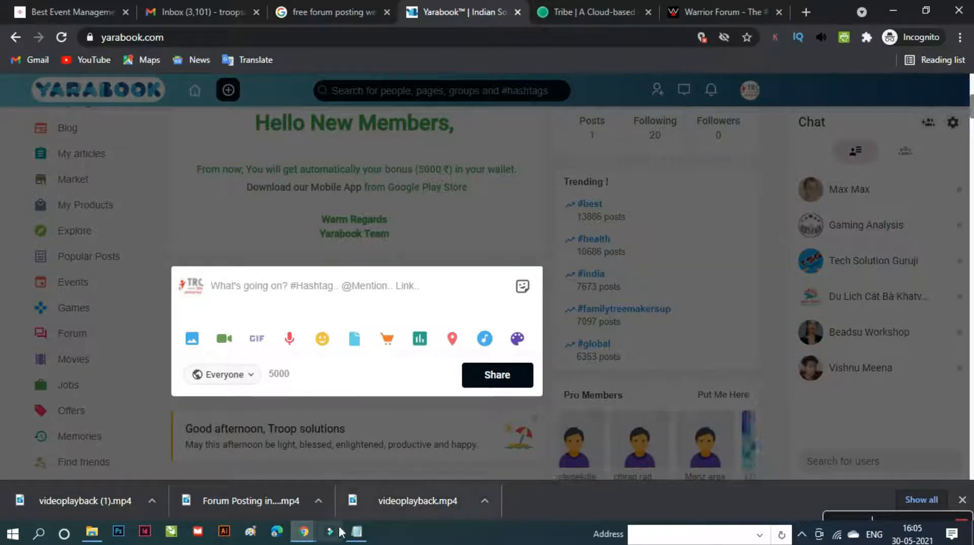
click(356, 532)
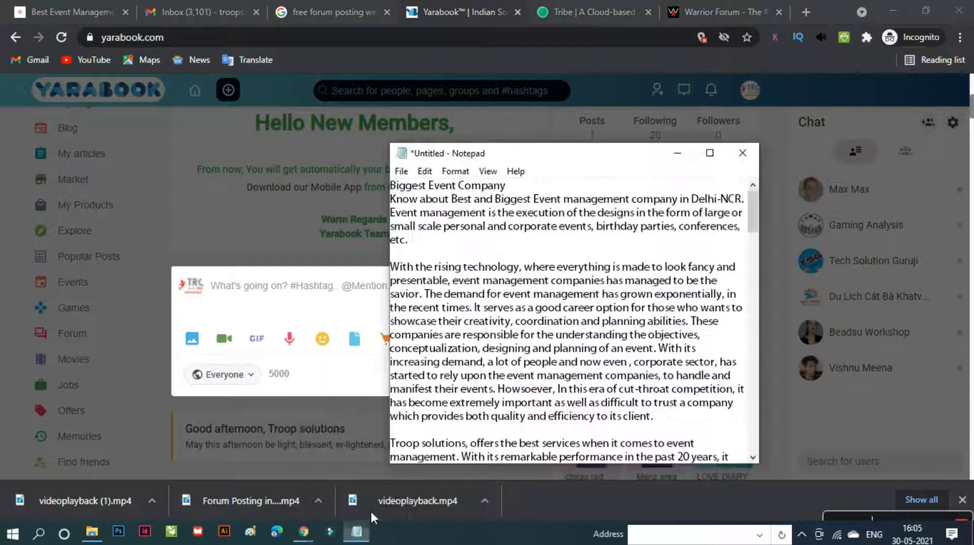
key(ctrl+a)
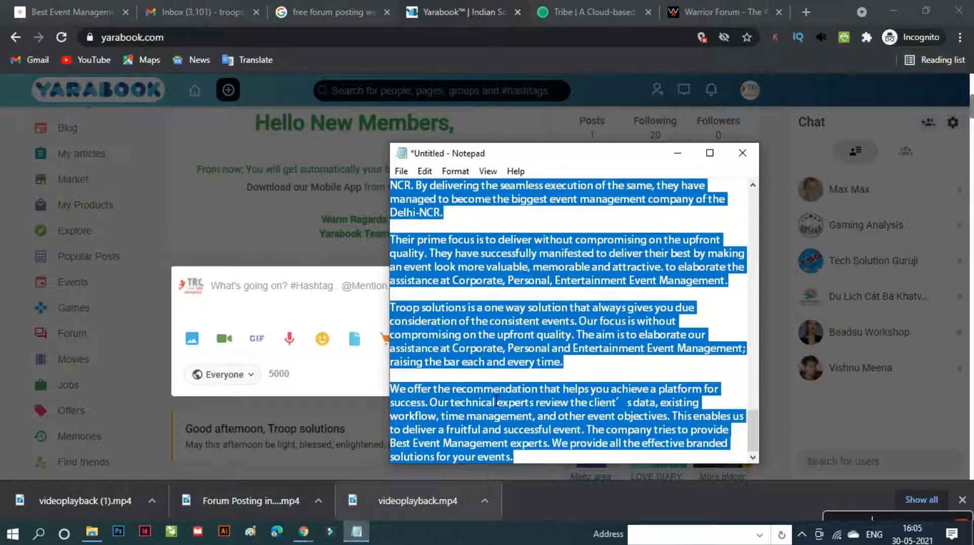
click(678, 153)
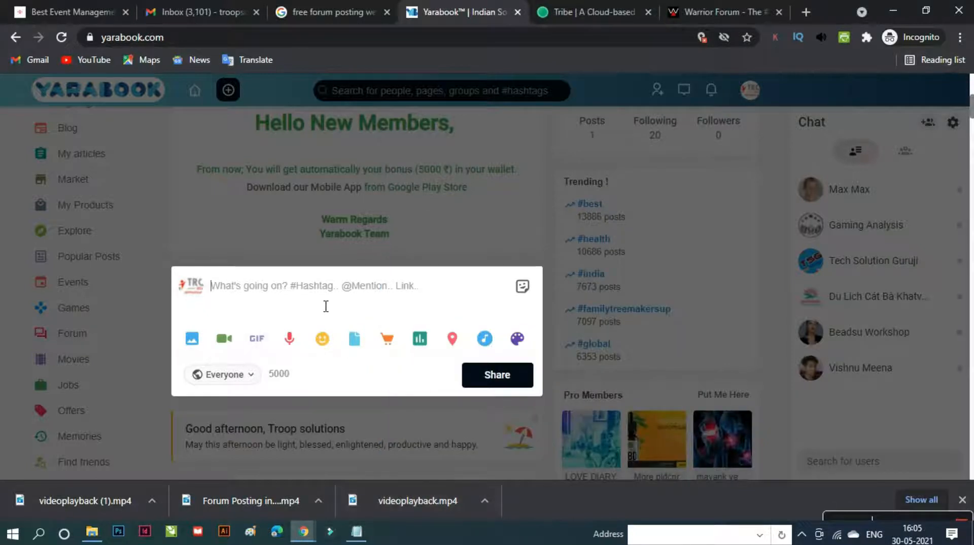
Step: Paste the Troop solutions event-management article into the post box and delete its contact-details paragraph
key(ctrl+v)
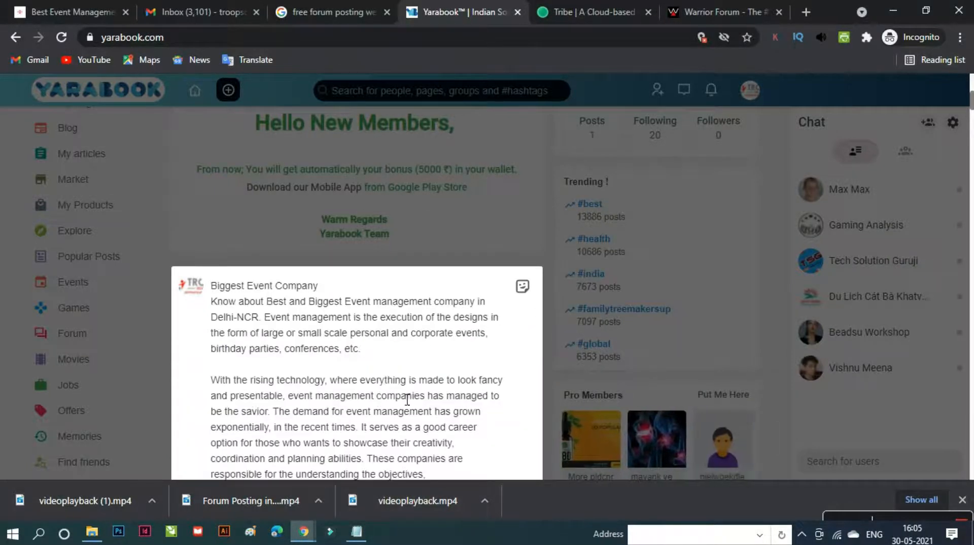
scroll(439, 374, down, 12)
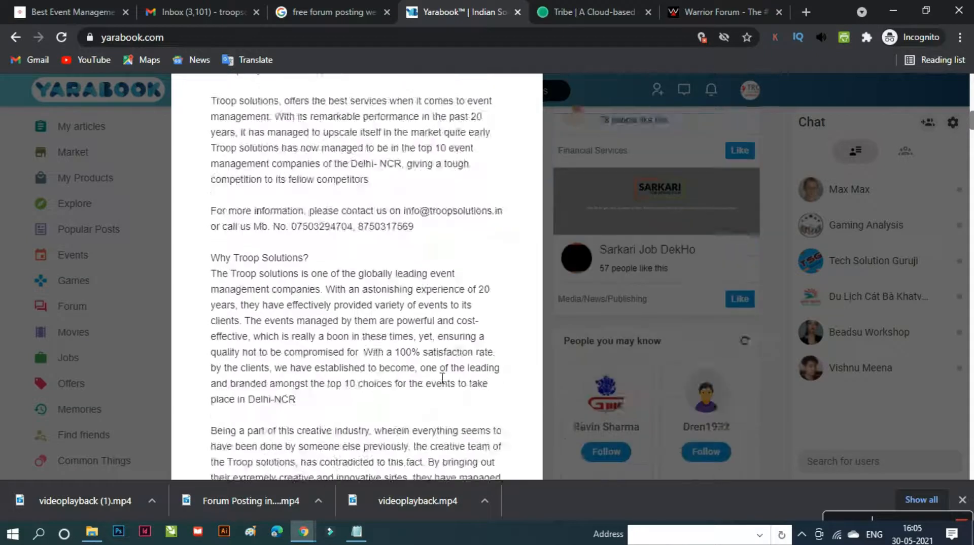
scroll(442, 378, up, 1)
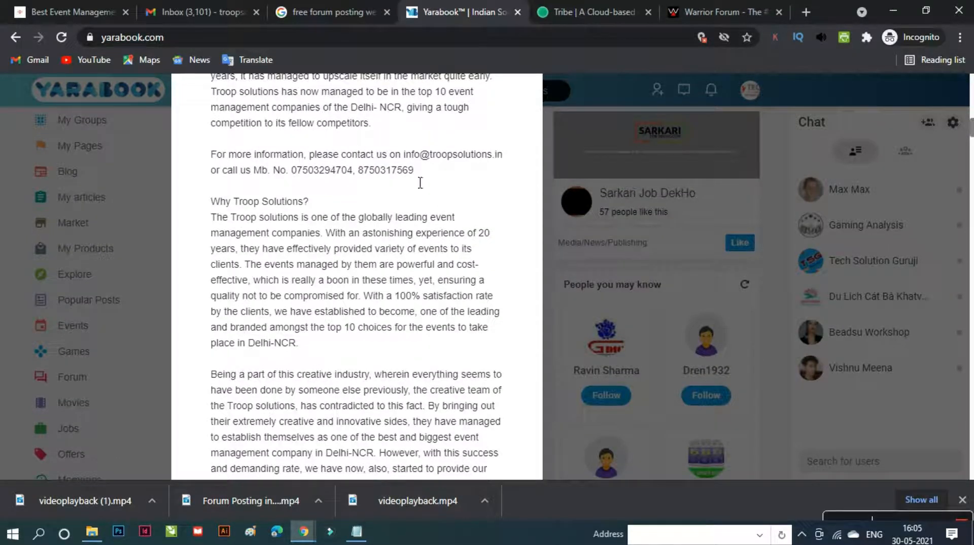
drag(424, 175, 198, 160)
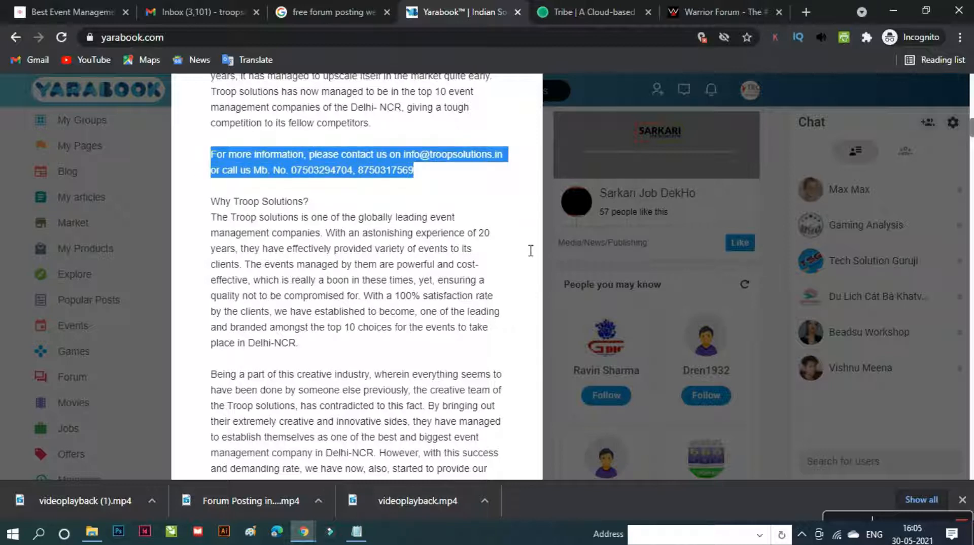
key(BackSpace)
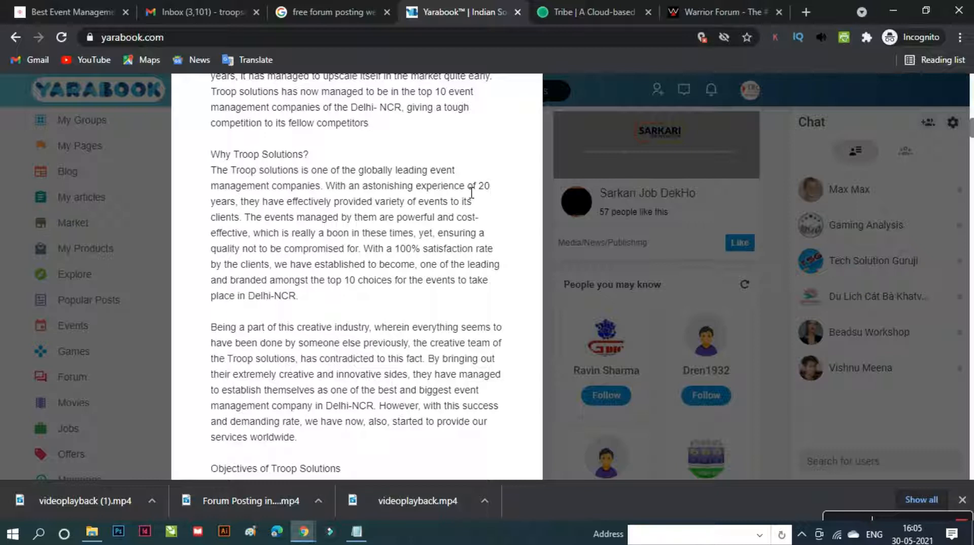
scroll(441, 251, down, 15)
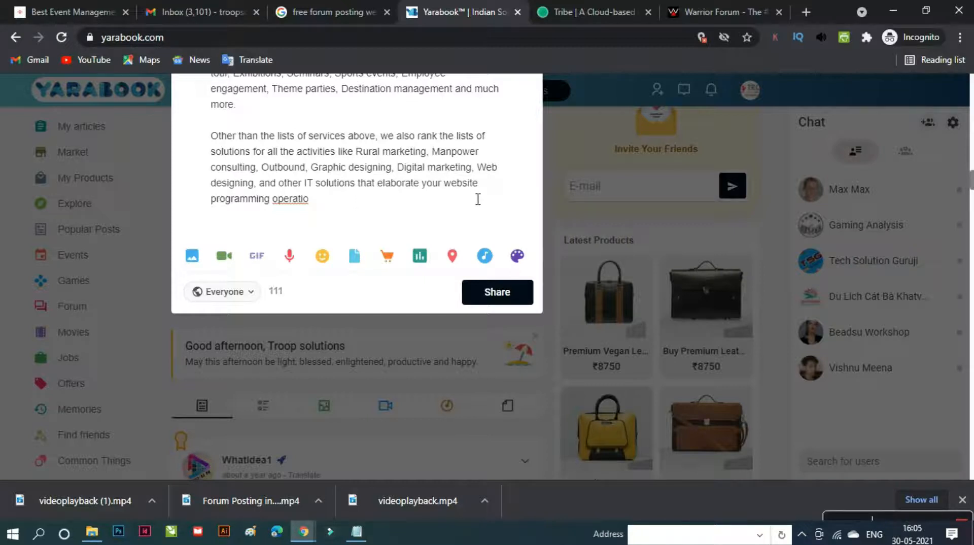
click(389, 206)
key(Return)
key(Return)
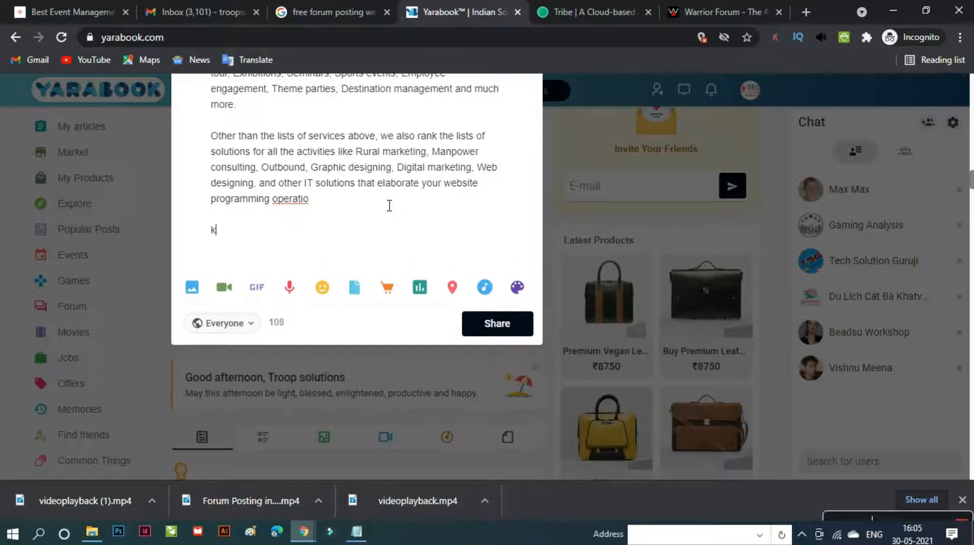
text(know more visit ou)
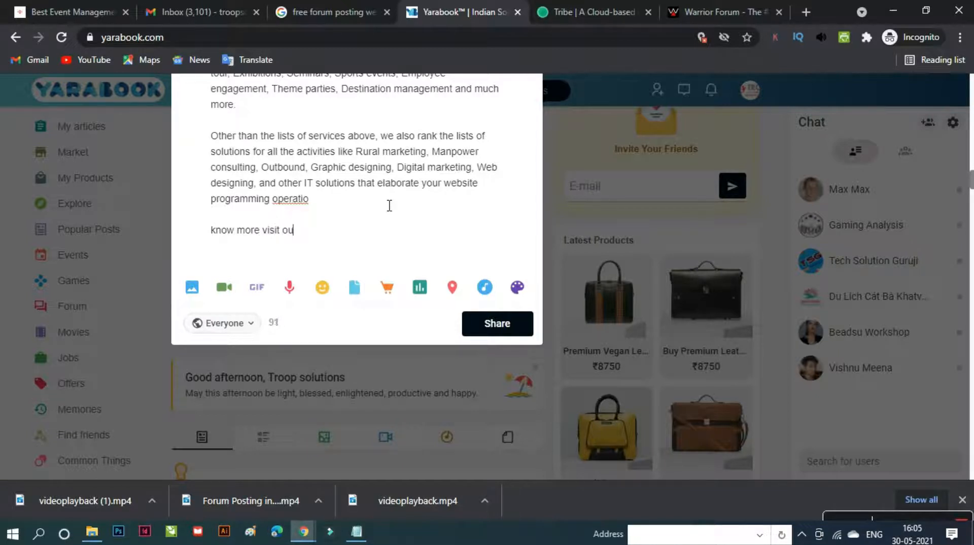
text(r website www.troopsolutions.in)
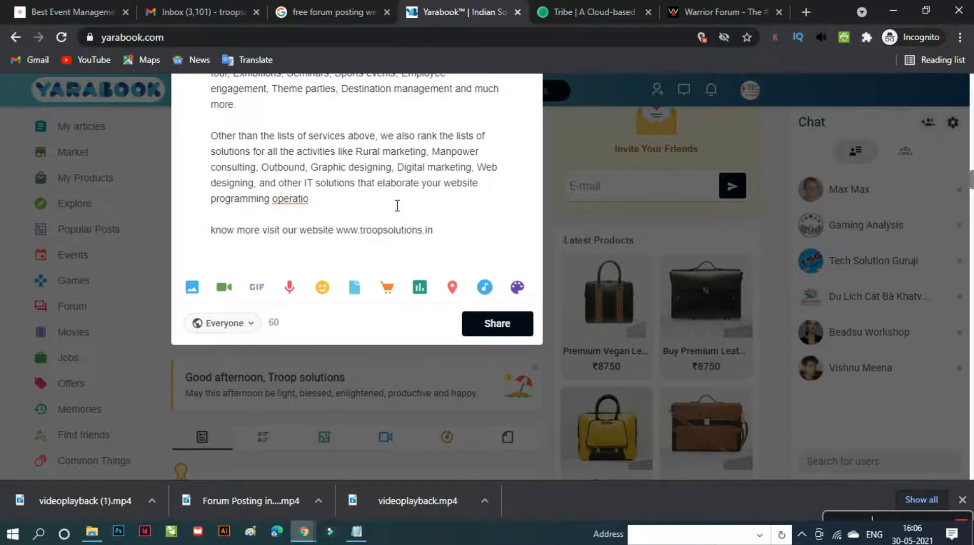
scroll(439, 231, down, 1)
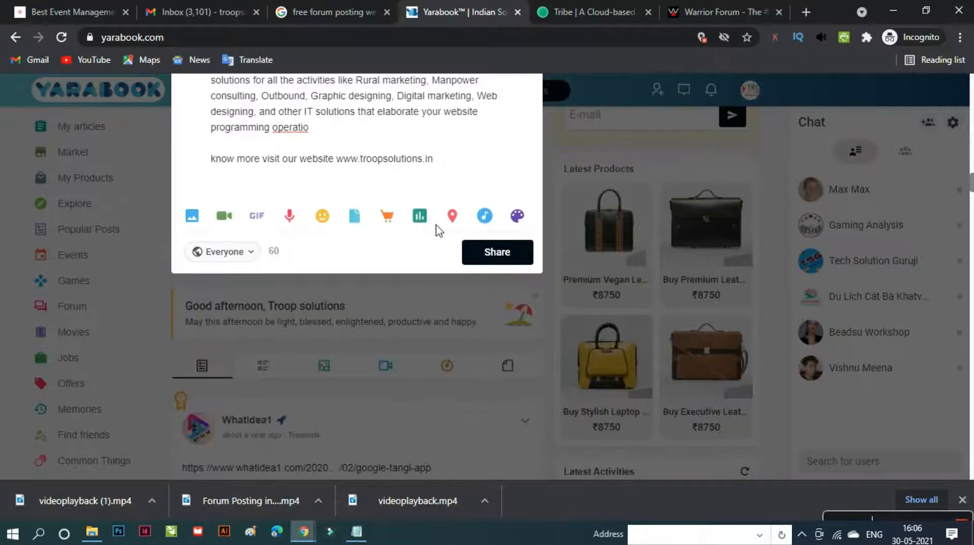
scroll(438, 231, up, 1)
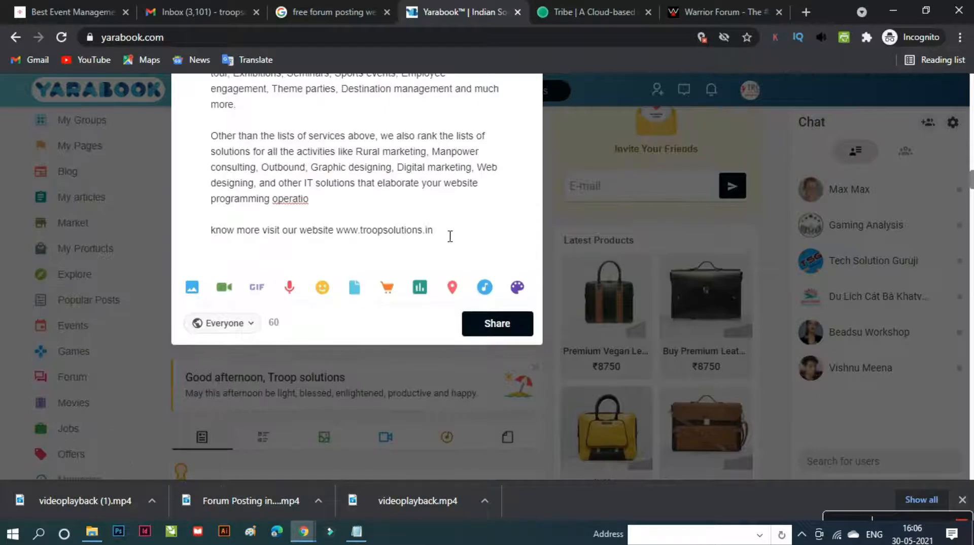
drag(449, 233, 371, 235)
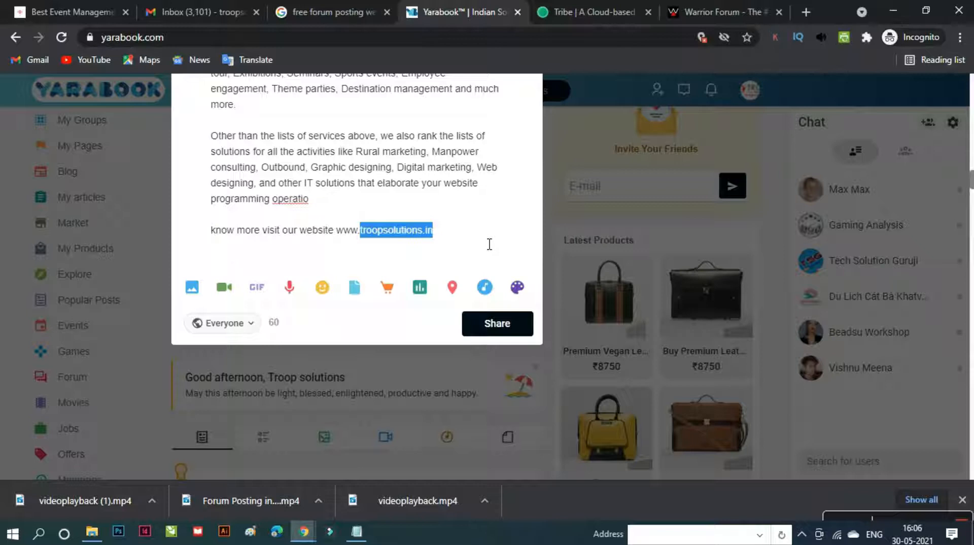
scroll(477, 247, up, 15)
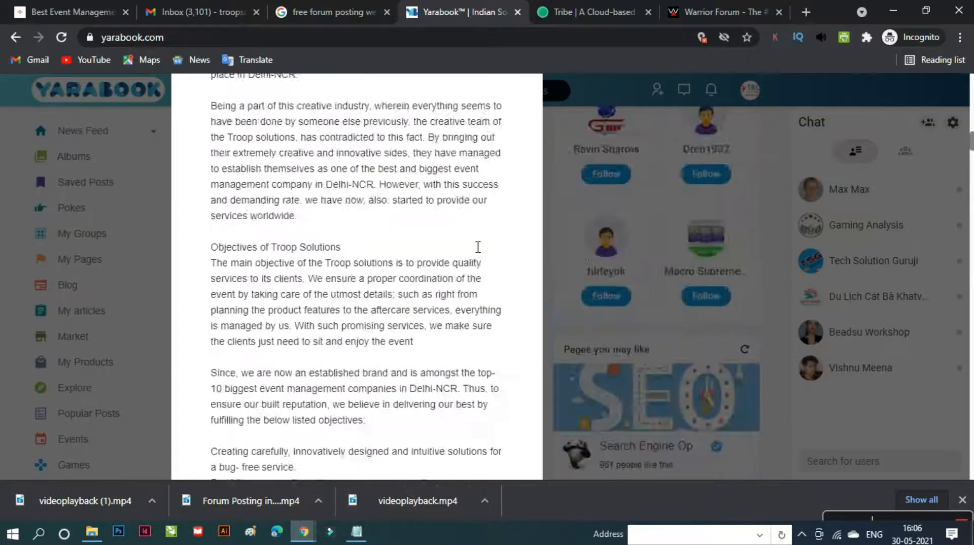
scroll(471, 239, down, 10)
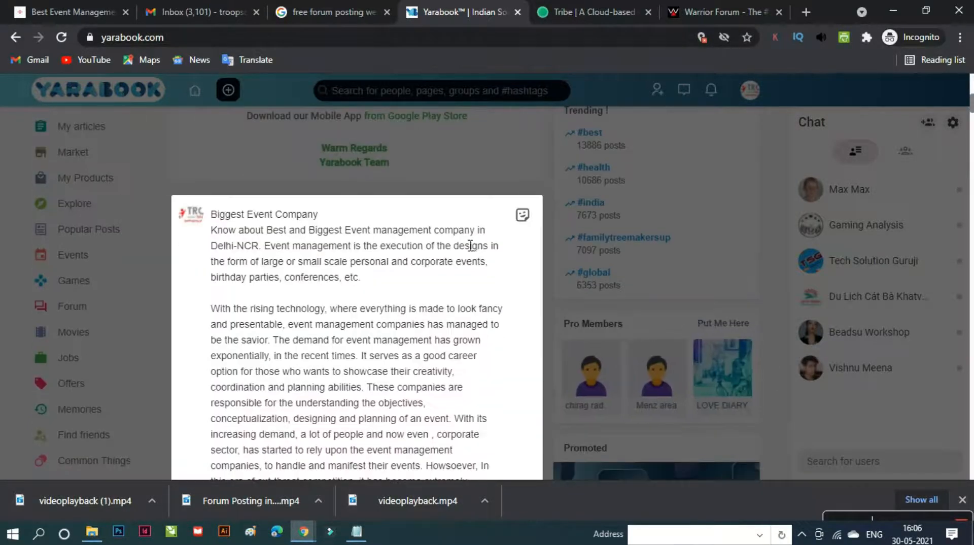
scroll(461, 246, down, 10)
scroll(452, 238, up, 8)
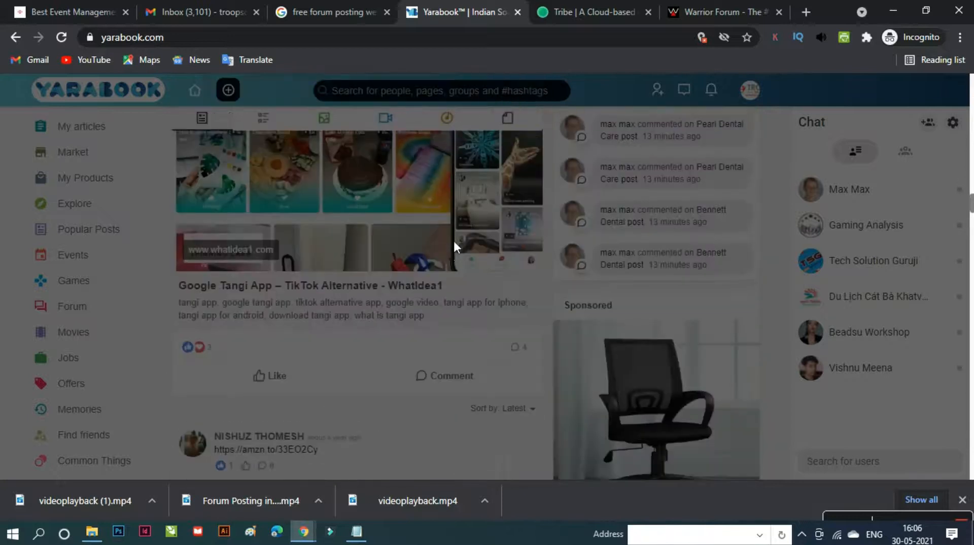
scroll(453, 240, up, 2)
Step: Set the post audience to Only me and try publishing the article
click(456, 239)
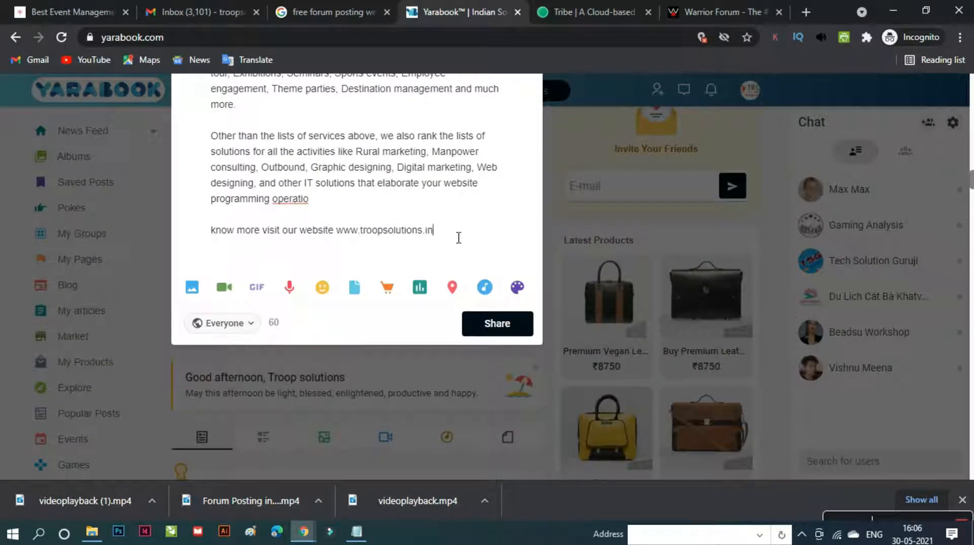
click(252, 325)
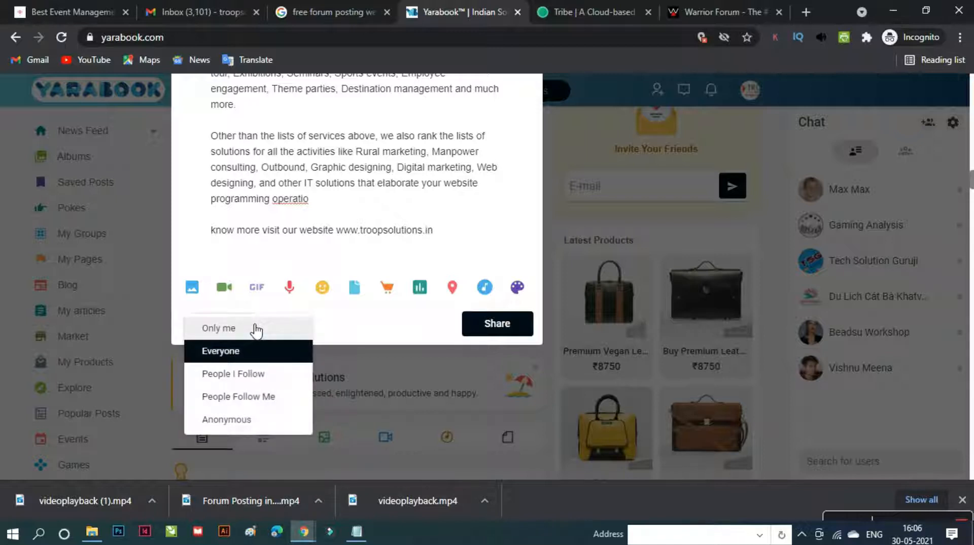
click(256, 329)
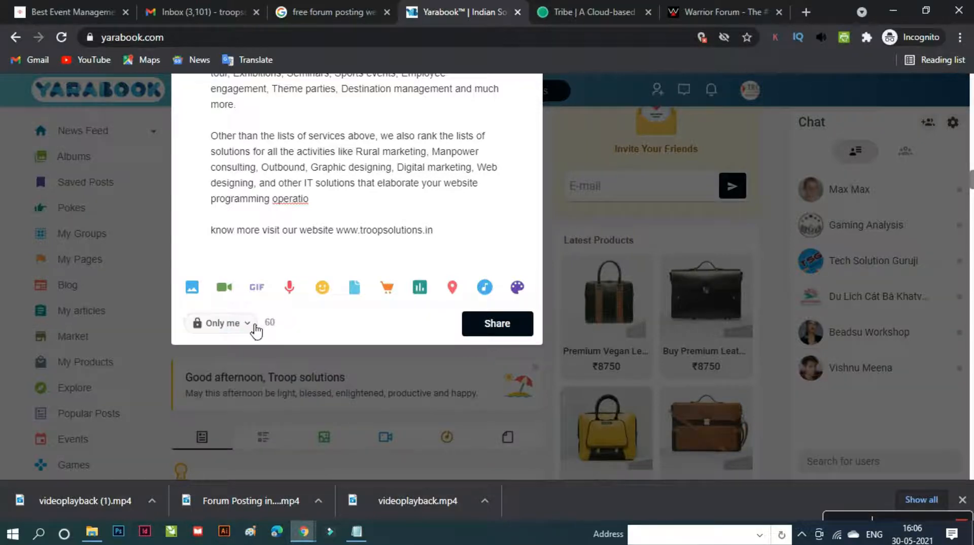
click(497, 323)
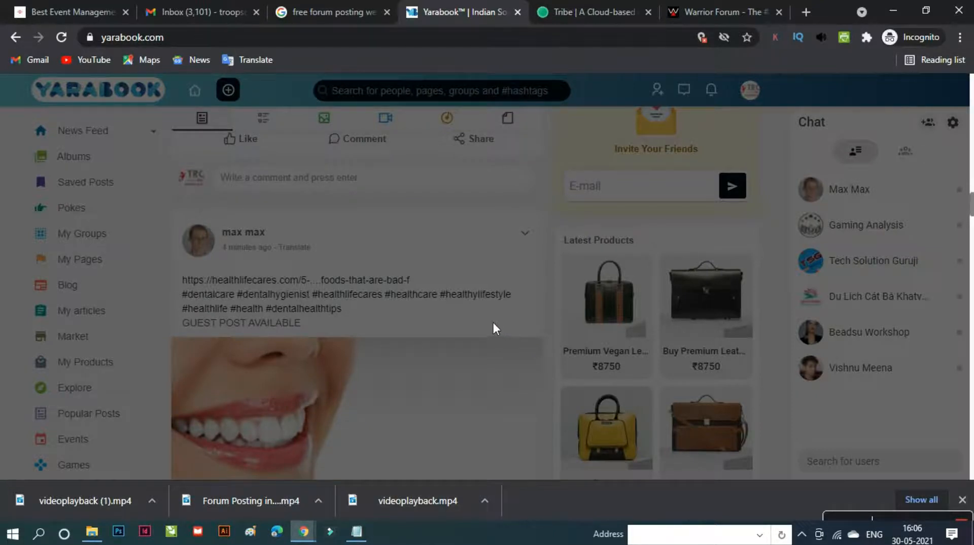
scroll(493, 324, up, 5)
scroll(493, 321, up, 10)
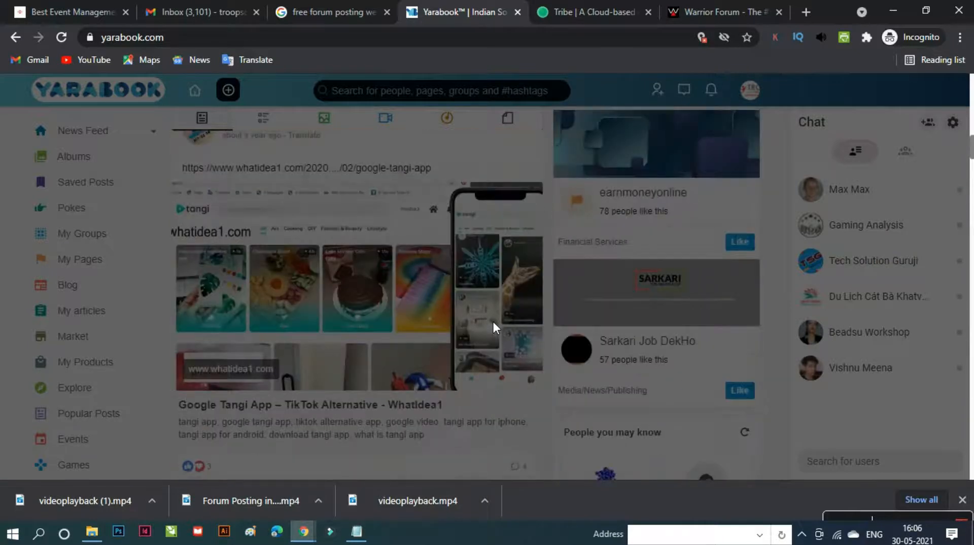
scroll(493, 321, down, 5)
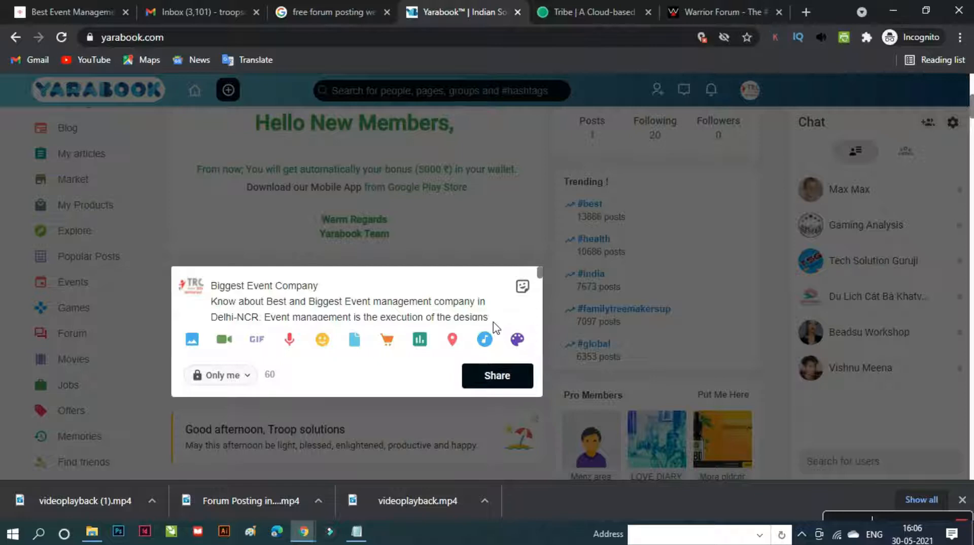
Step: Change the post audience to Everyone and submit the article again
click(493, 379)
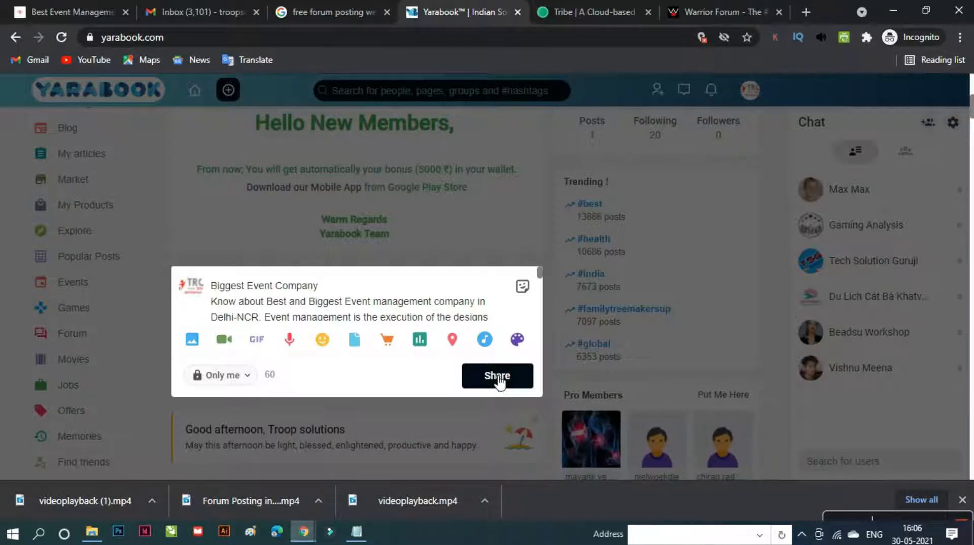
click(246, 378)
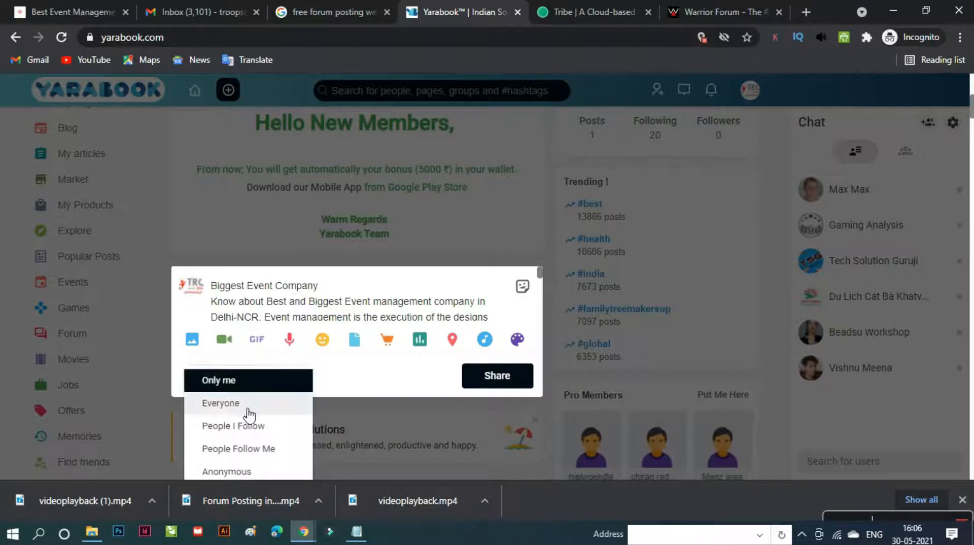
click(249, 406)
click(499, 379)
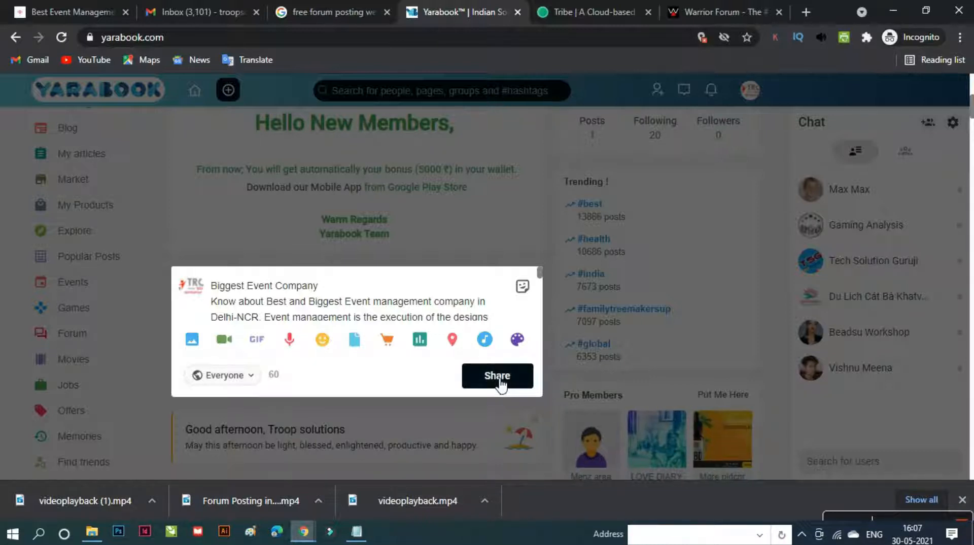
scroll(446, 321, down, 10)
scroll(448, 322, down, 3)
scroll(445, 325, down, 5)
scroll(445, 326, up, 5)
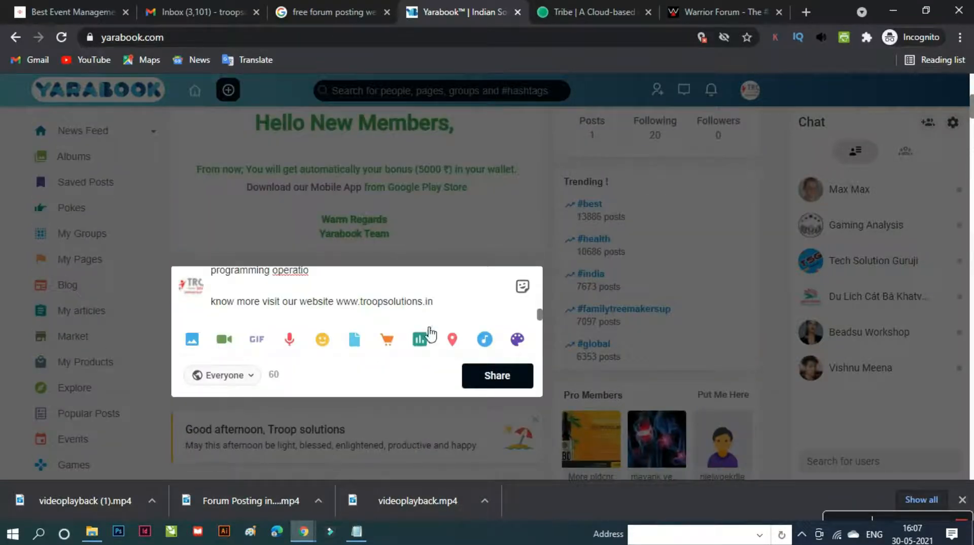
scroll(465, 293, up, 10)
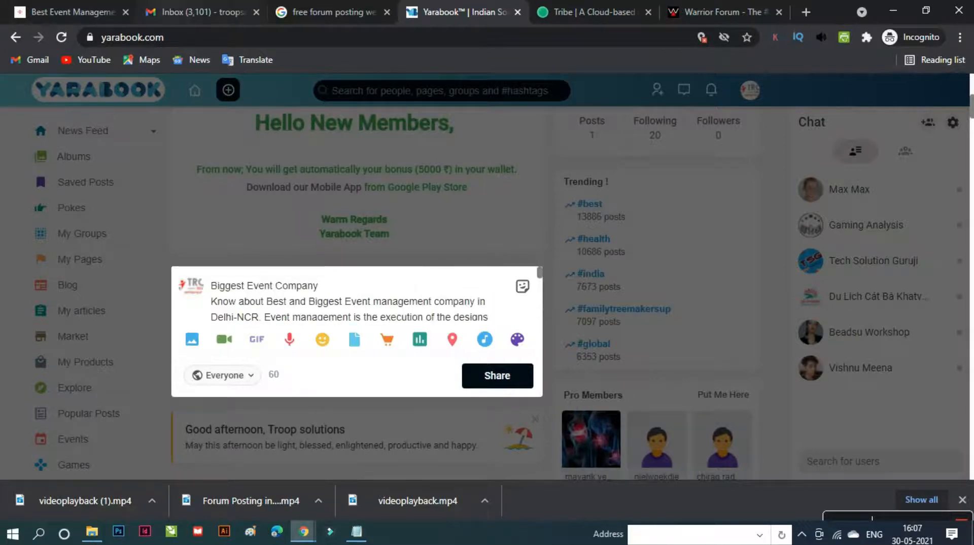
click(178, 12)
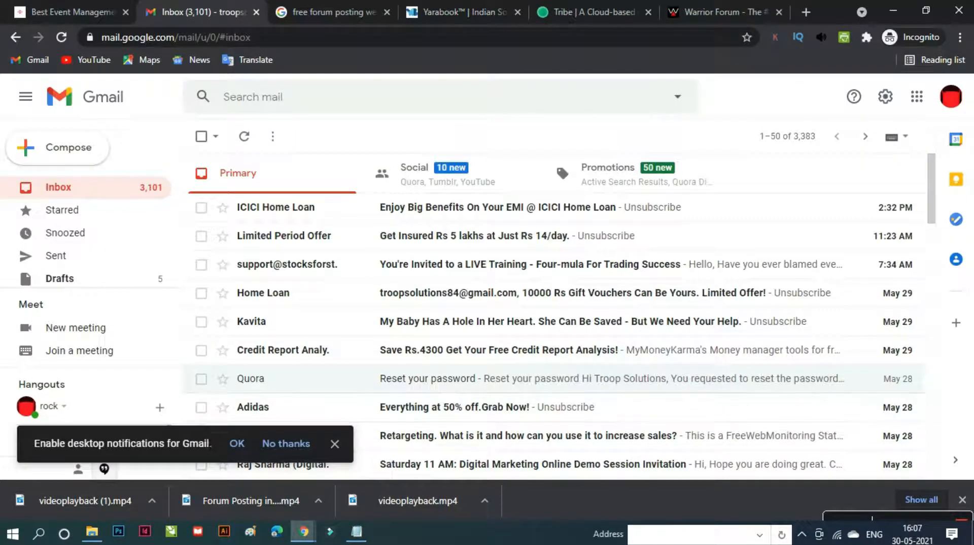
click(284, 444)
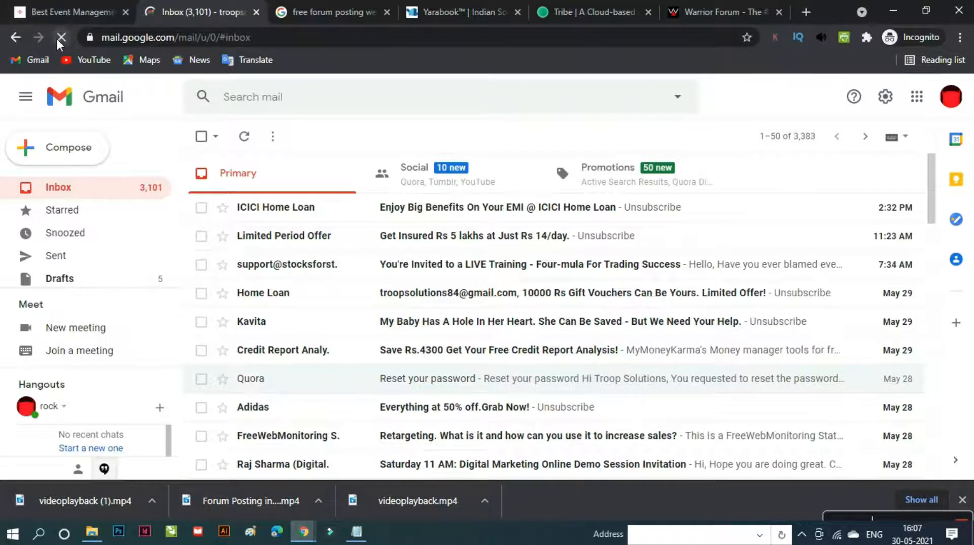
click(56, 37)
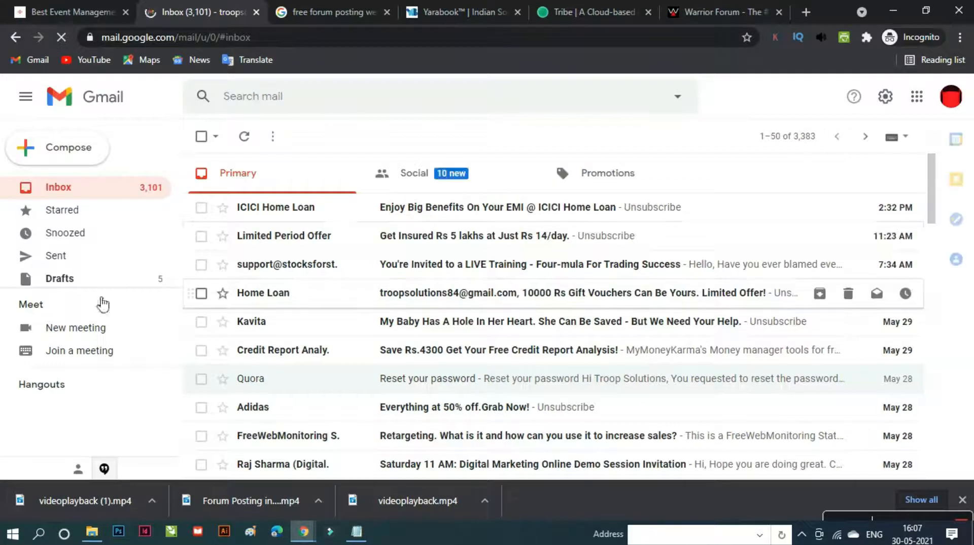
scroll(98, 278, down, 1)
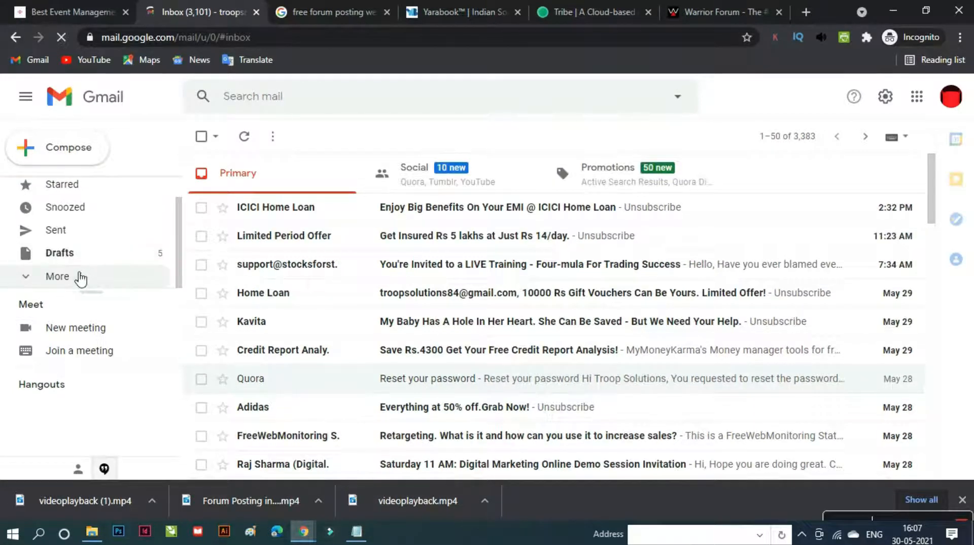
click(80, 277)
scroll(119, 264, down, 3)
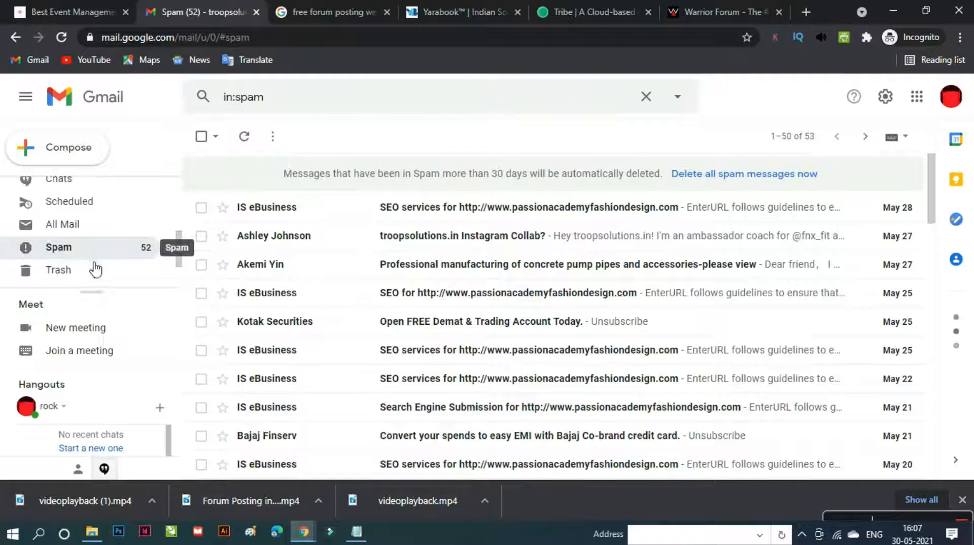
scroll(532, 291, down, 1)
scroll(532, 292, down, 2)
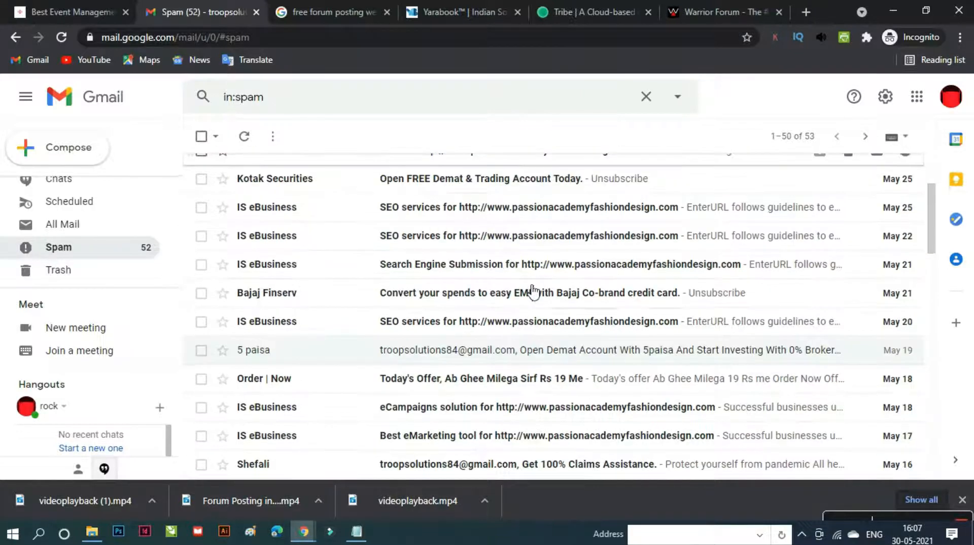
scroll(532, 292, up, 3)
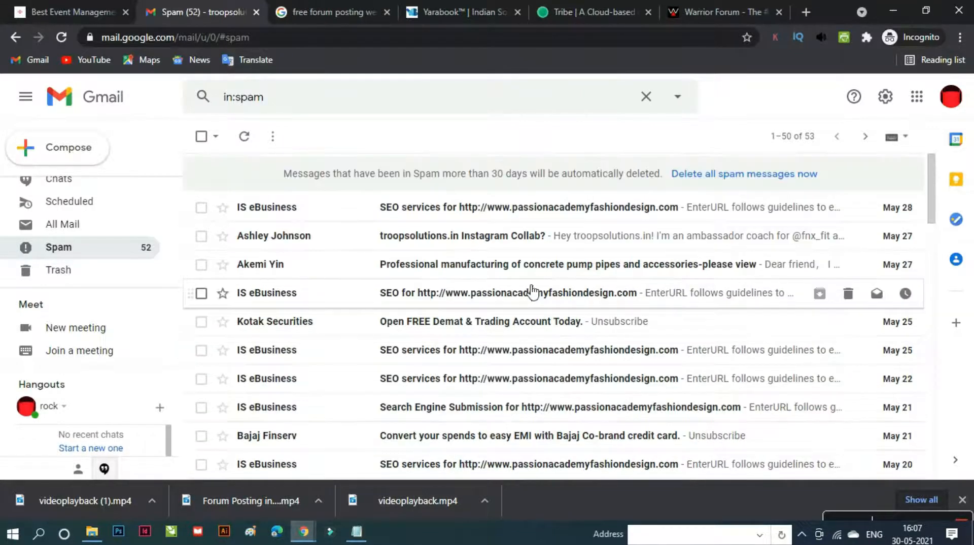
scroll(73, 243, up, 3)
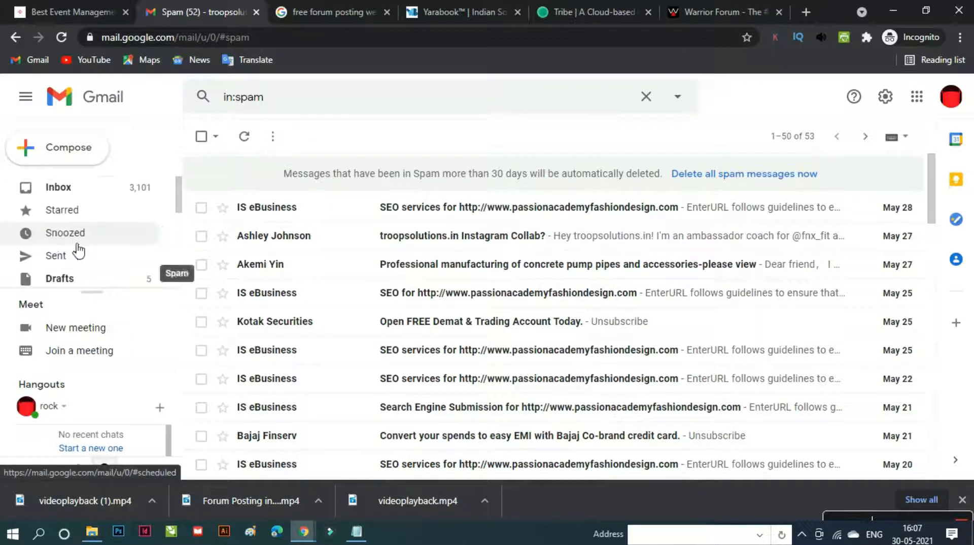
click(80, 191)
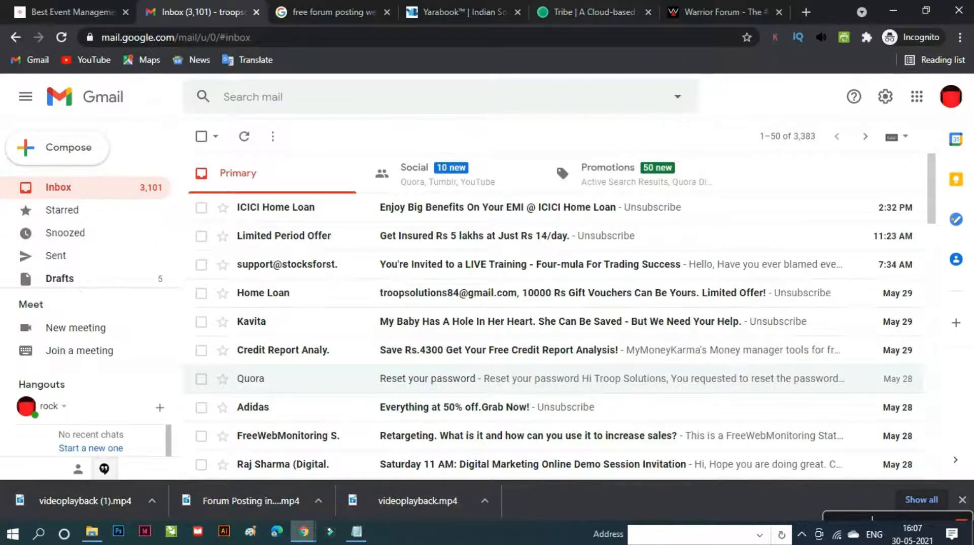
Step: Retry sharing the 'Biggest Event Company' post, then collapse the composer back over the news feed
click(438, 7)
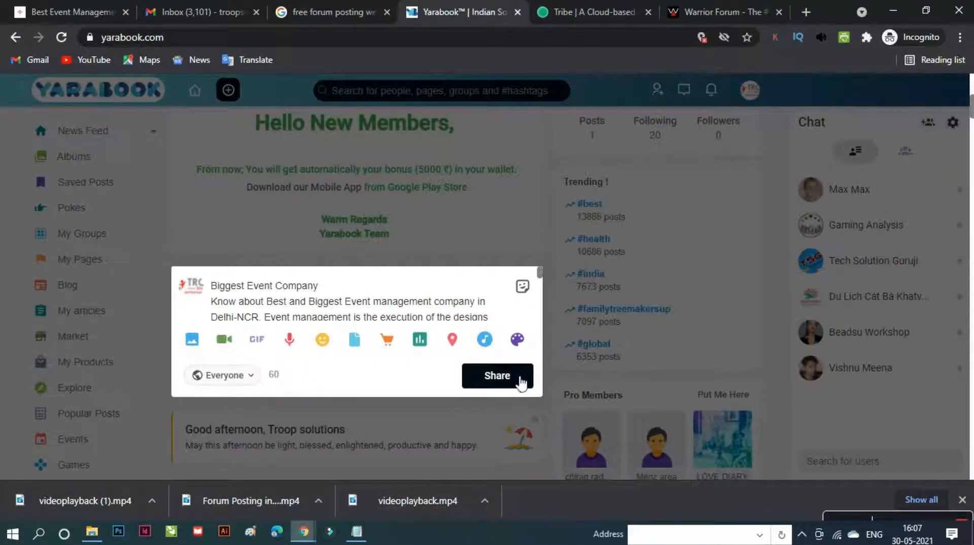
click(497, 378)
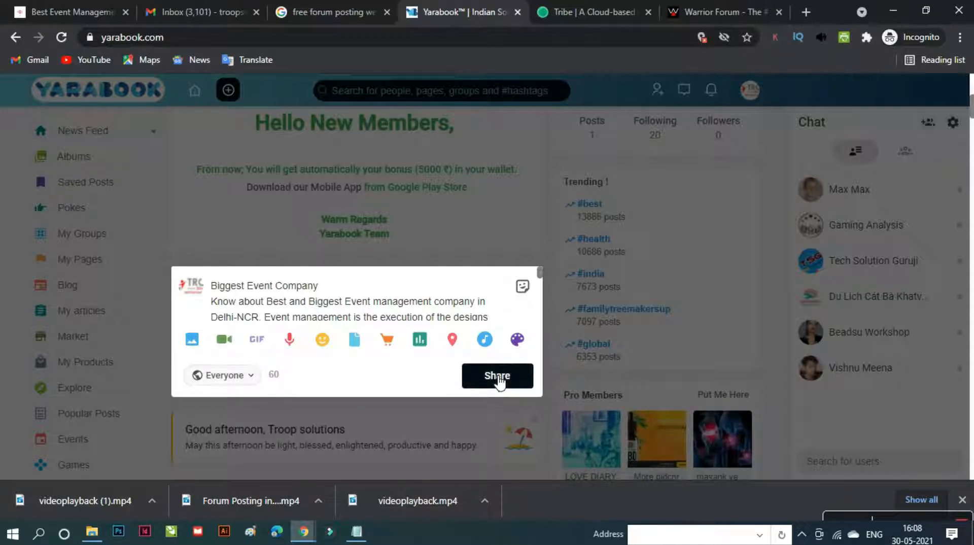
click(203, 11)
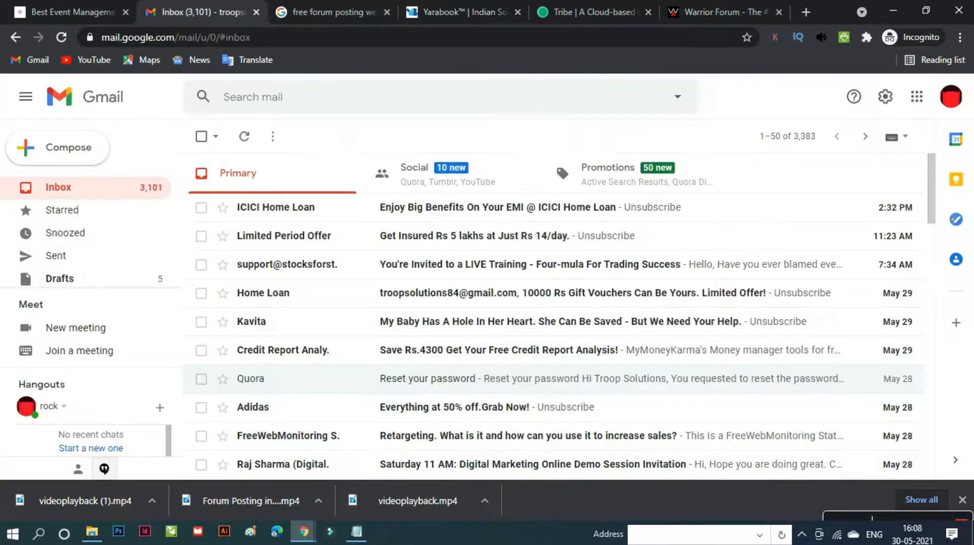
click(602, 4)
click(456, 11)
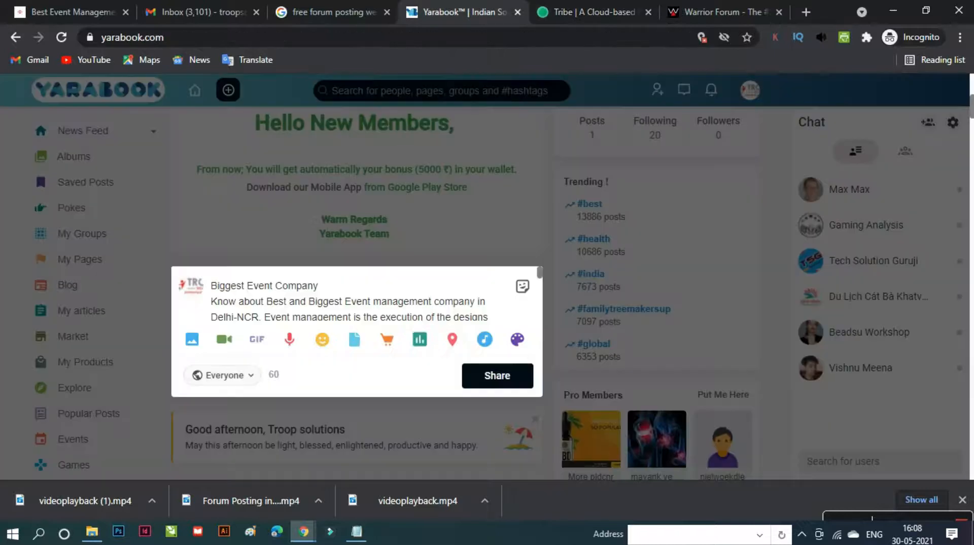
click(493, 200)
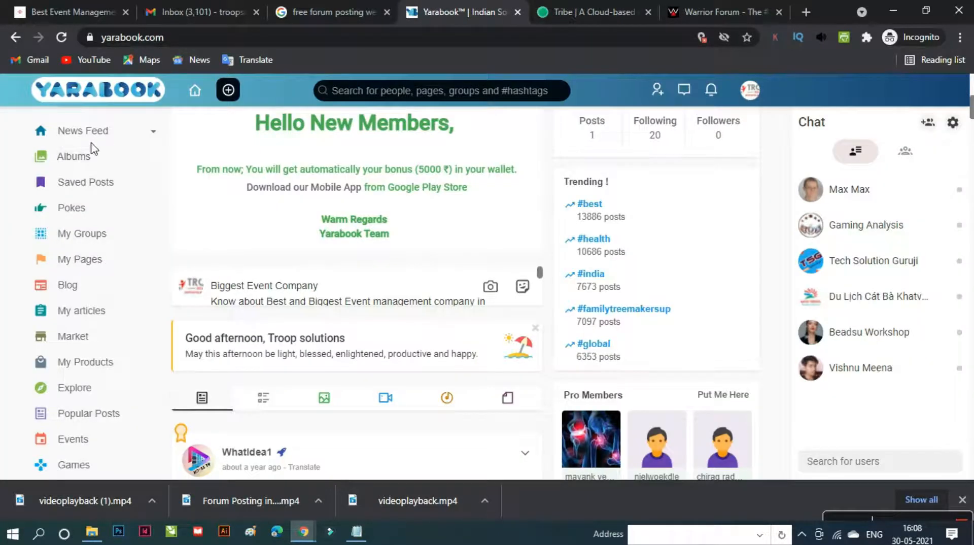
scroll(113, 274, down, 3)
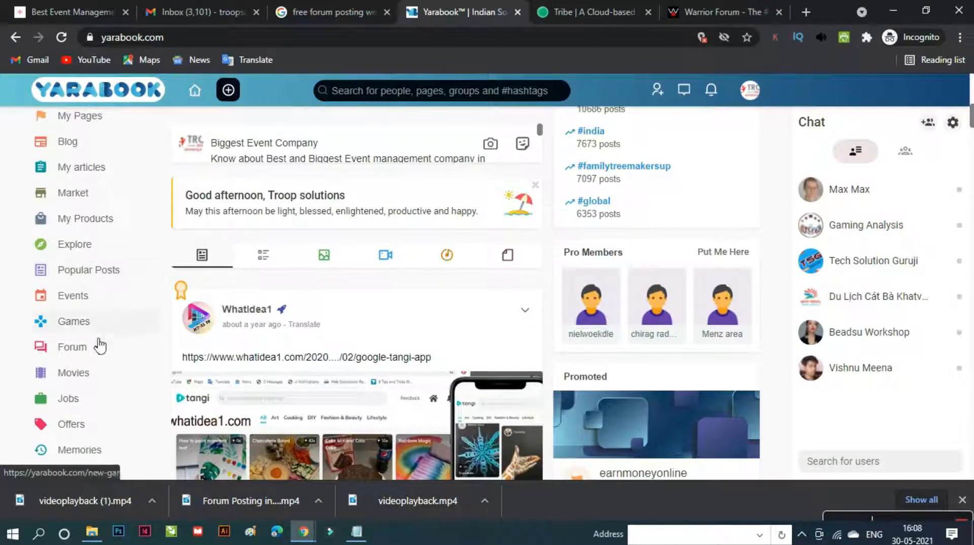
Step: Go to the Forum, confirm leaving the draft, and open General Discussion's 'Create new topic' form
click(84, 351)
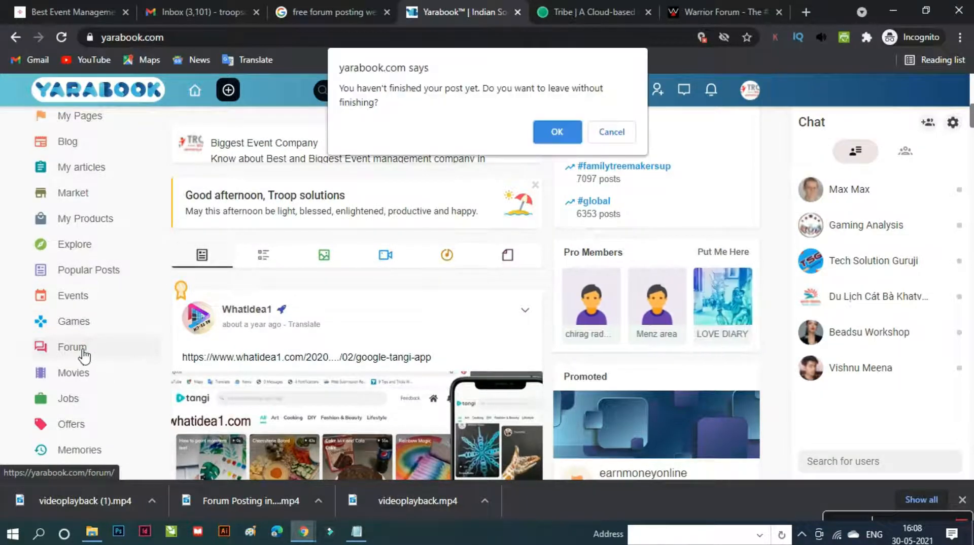
click(557, 133)
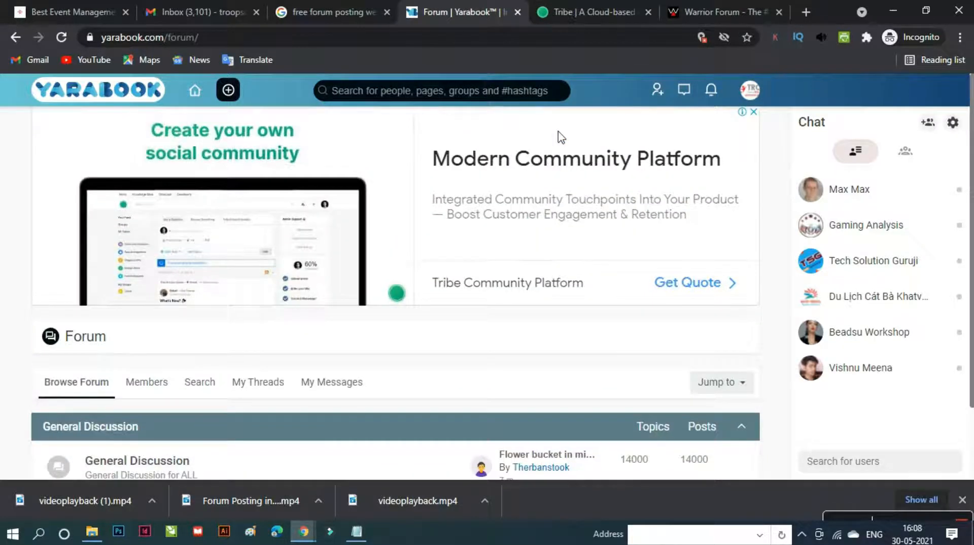
scroll(397, 378, down, 2)
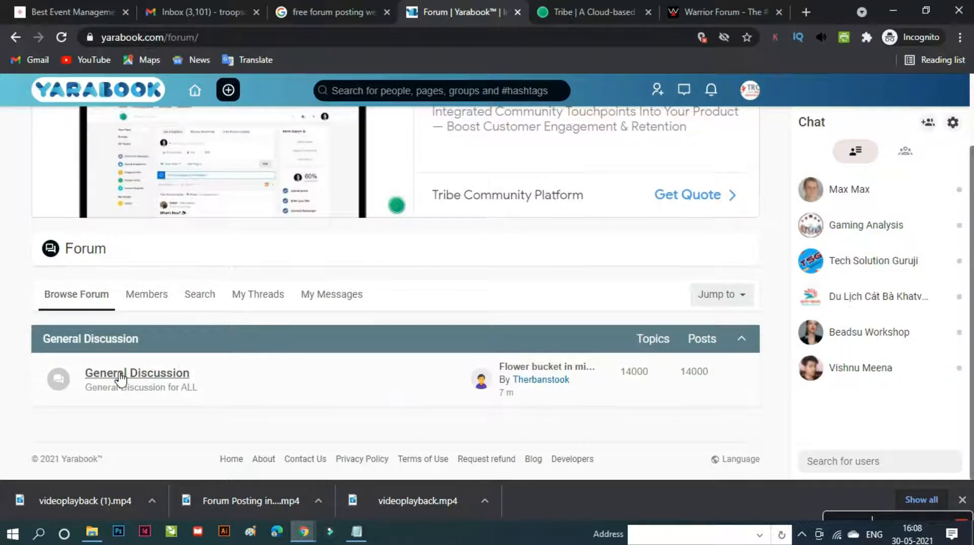
click(158, 379)
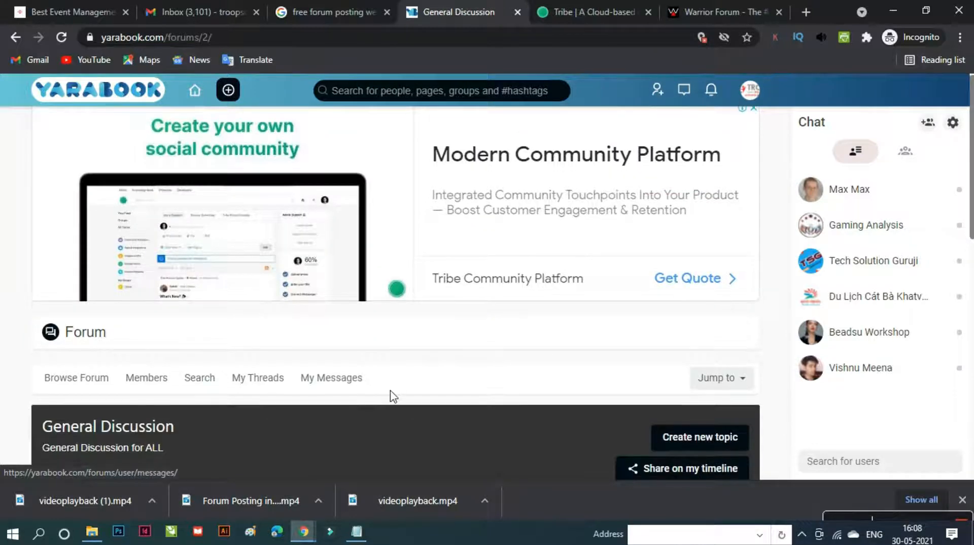
scroll(391, 395, down, 7)
scroll(392, 396, up, 3)
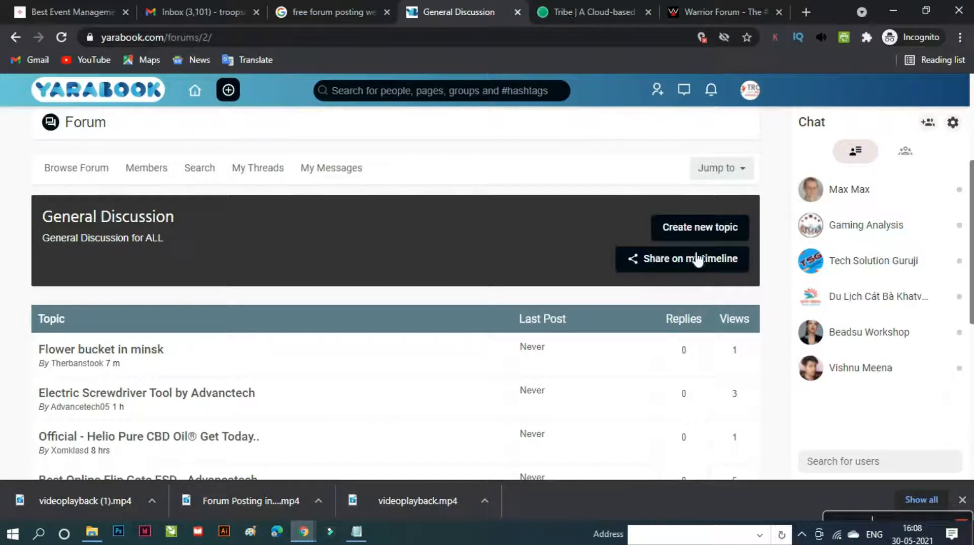
click(702, 233)
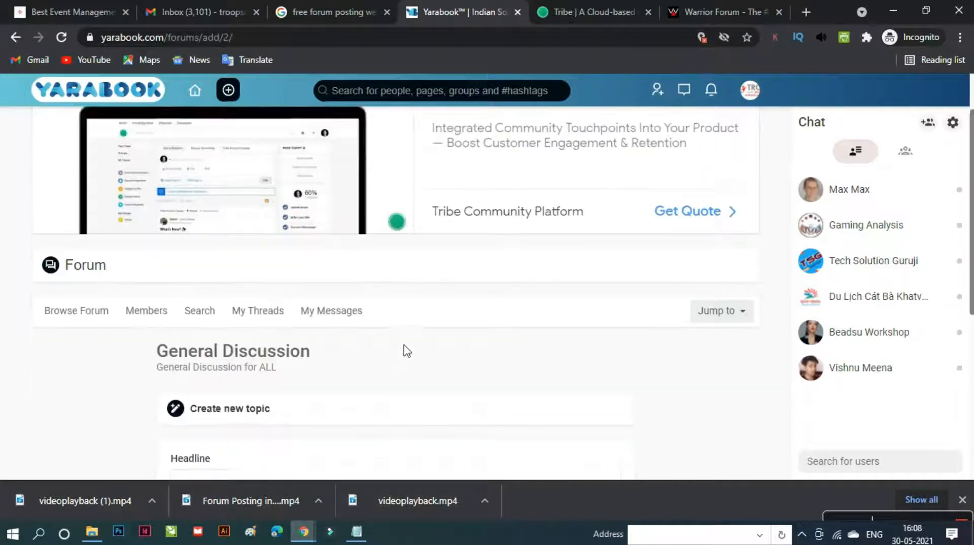
Step: Paste the event-management article into the topic's post body
scroll(404, 350, down, 3)
scroll(405, 352, down, 1)
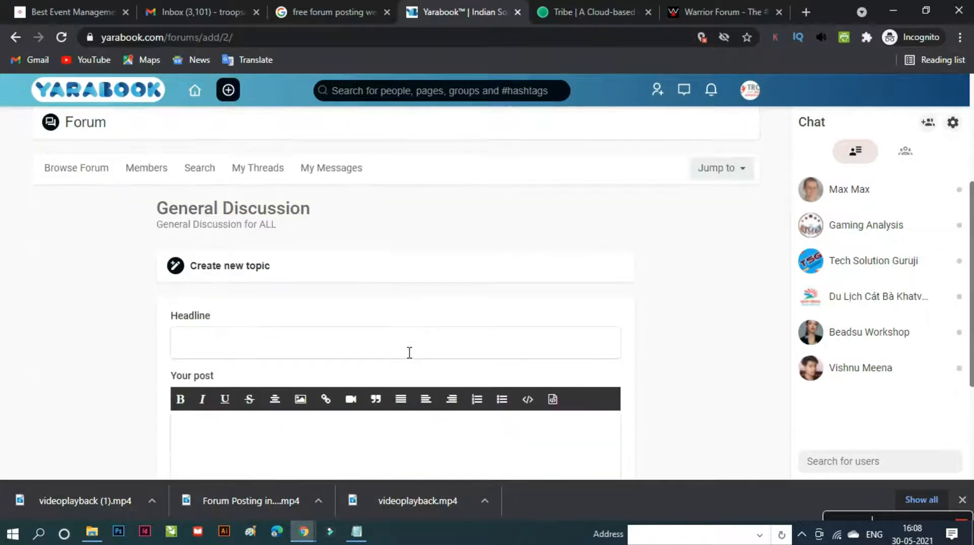
scroll(409, 352, down, 3)
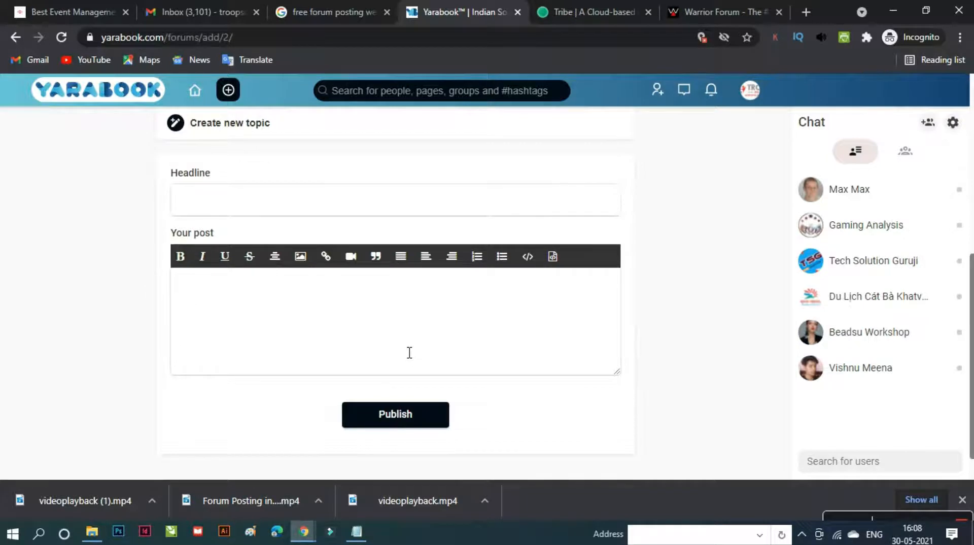
scroll(409, 352, up, 1)
click(401, 375)
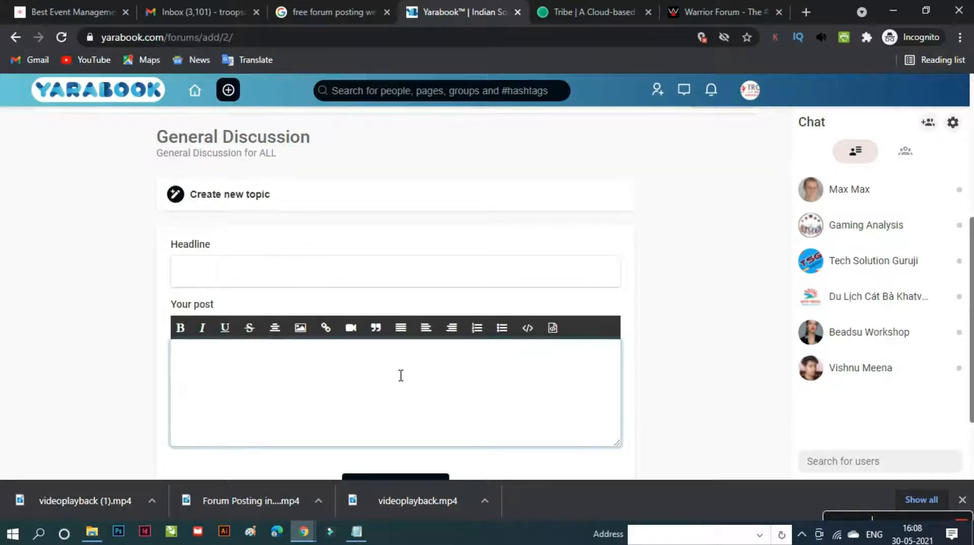
key(ctrl+v)
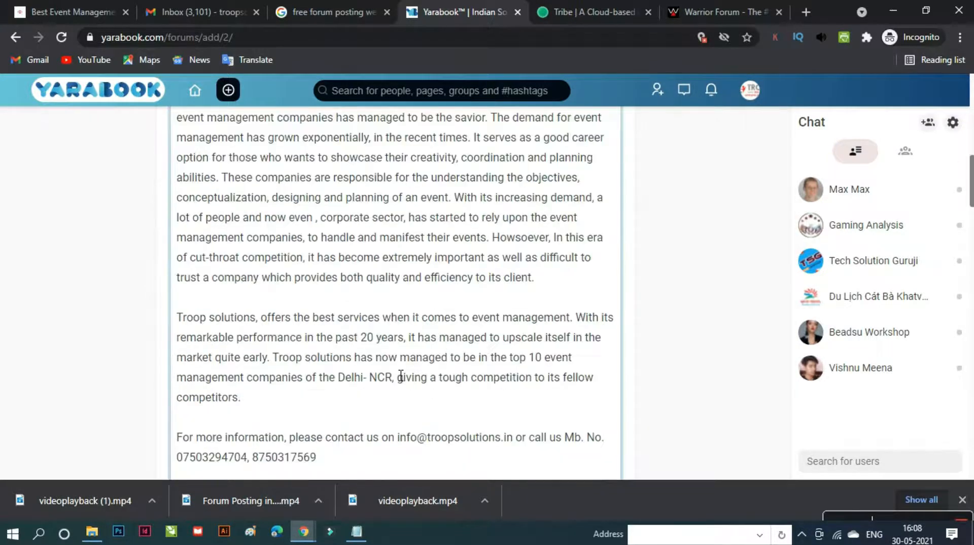
scroll(400, 376, down, 10)
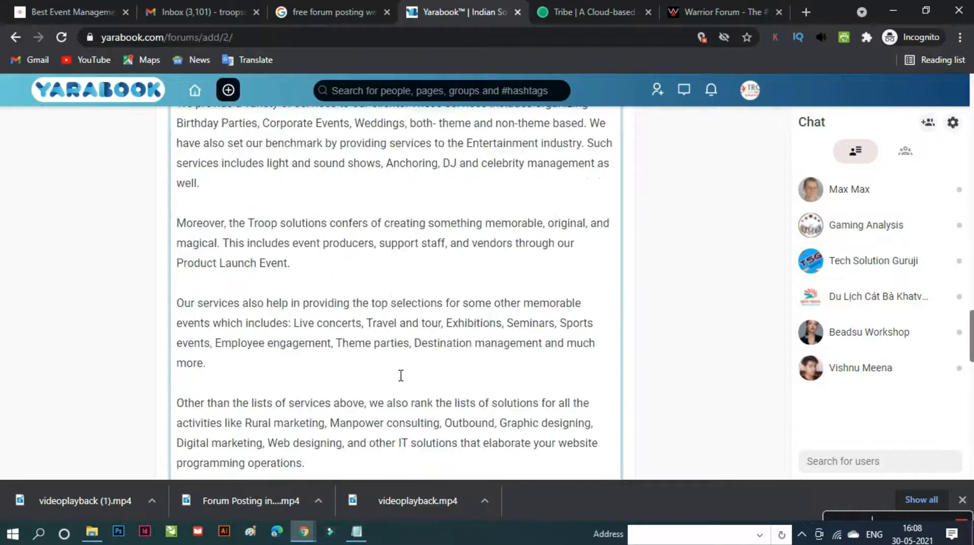
scroll(401, 376, down, 5)
scroll(401, 375, up, 10)
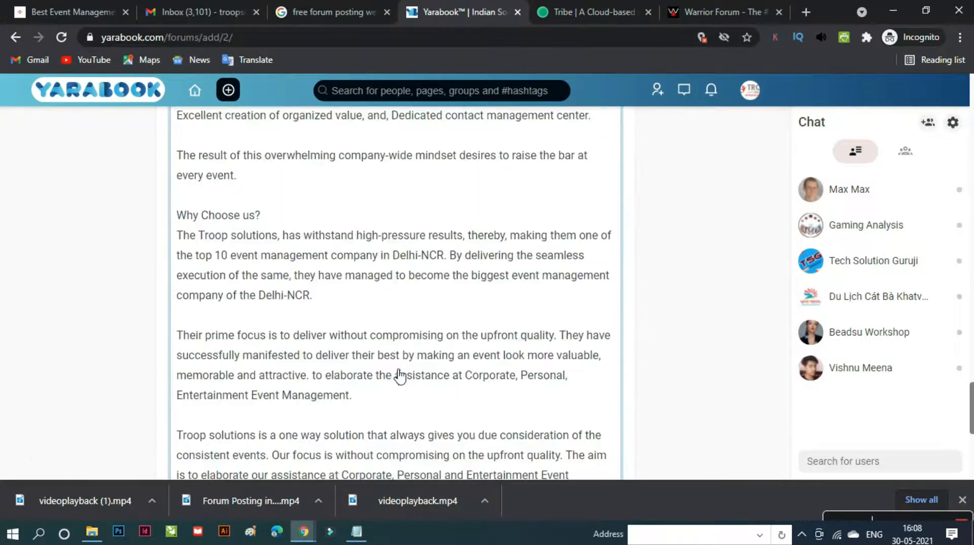
scroll(401, 375, up, 15)
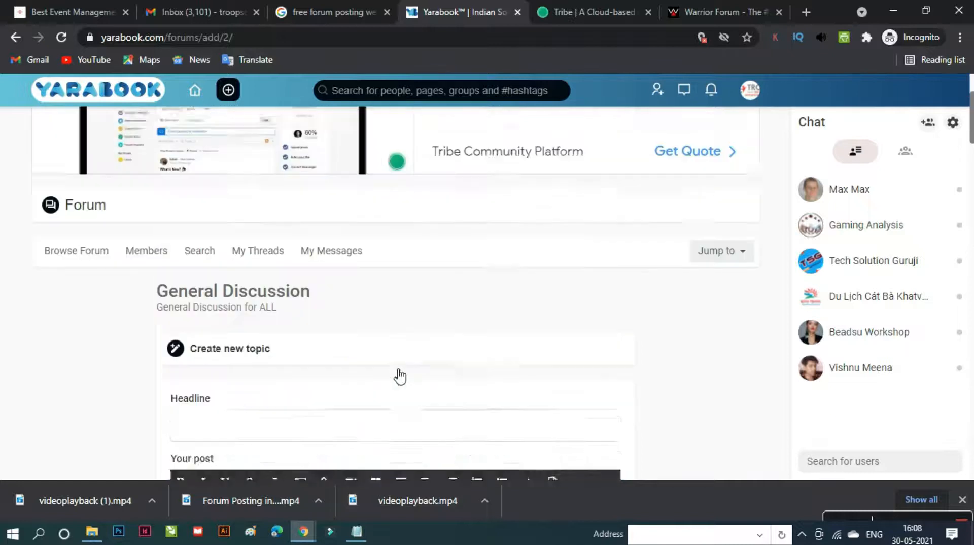
scroll(397, 375, down, 4)
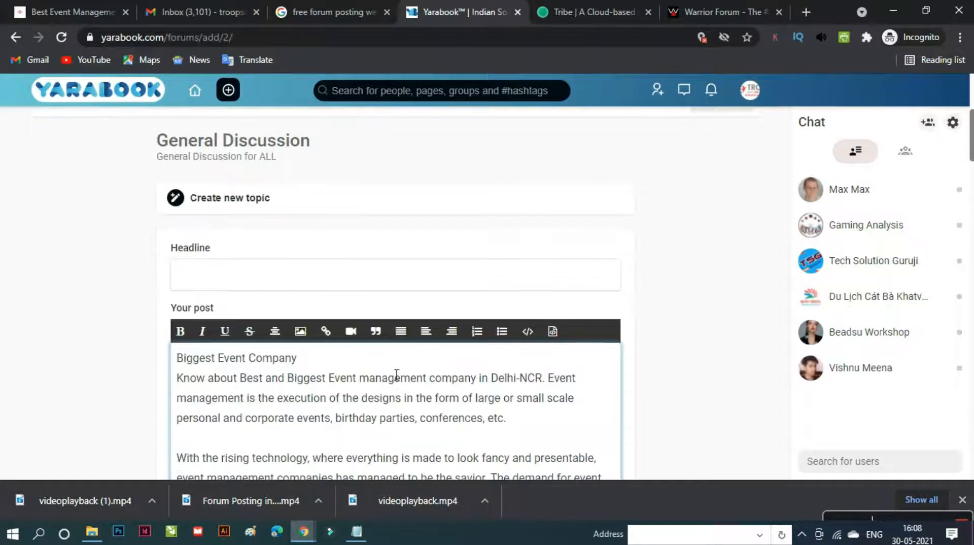
Step: Move the 'Biggest Event Company' line from the body into the Headline and publish the topic
drag(311, 364, 169, 357)
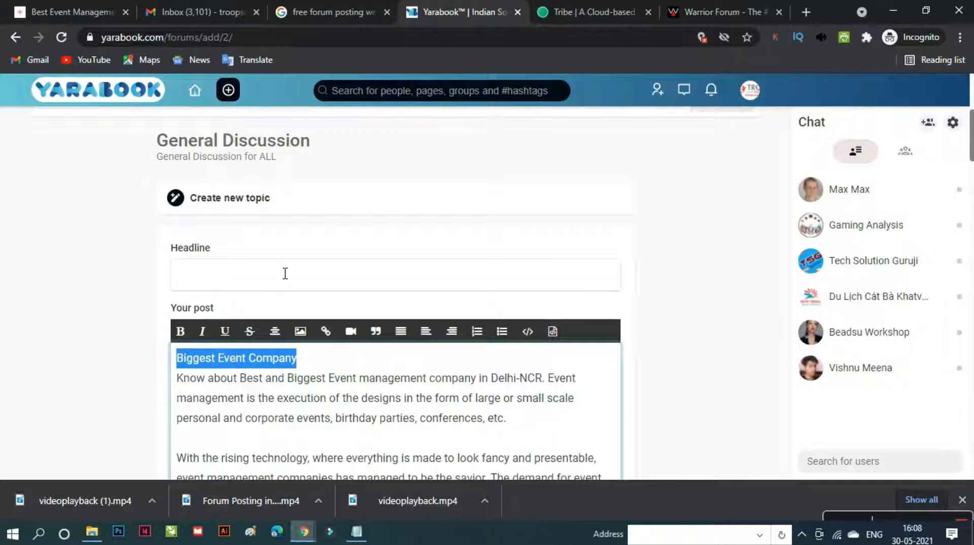
key(ctrl+x)
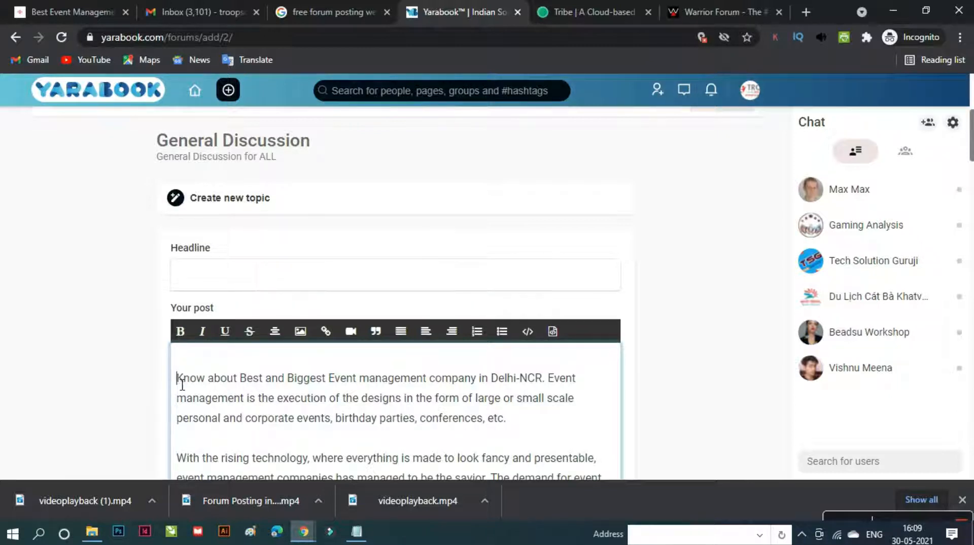
key(BackSpace)
click(255, 280)
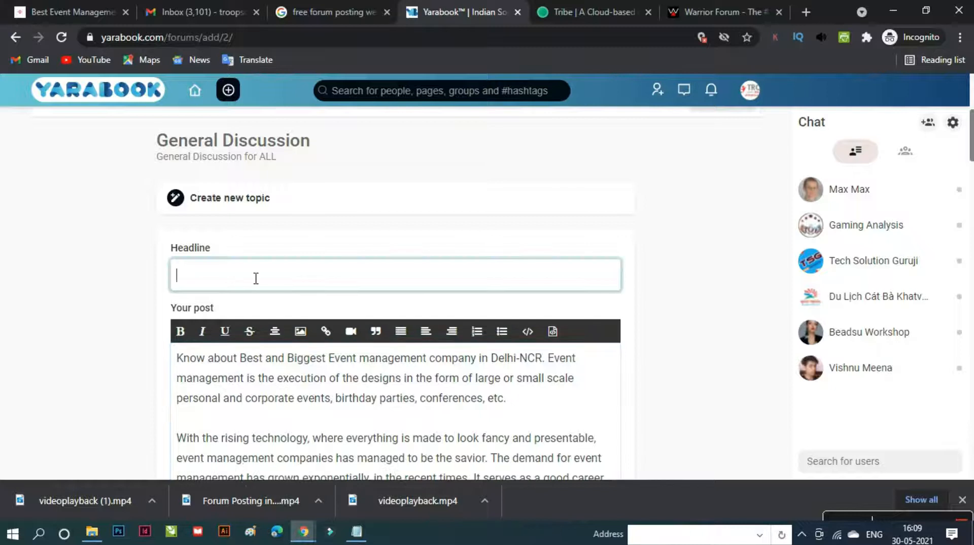
key(ctrl+v)
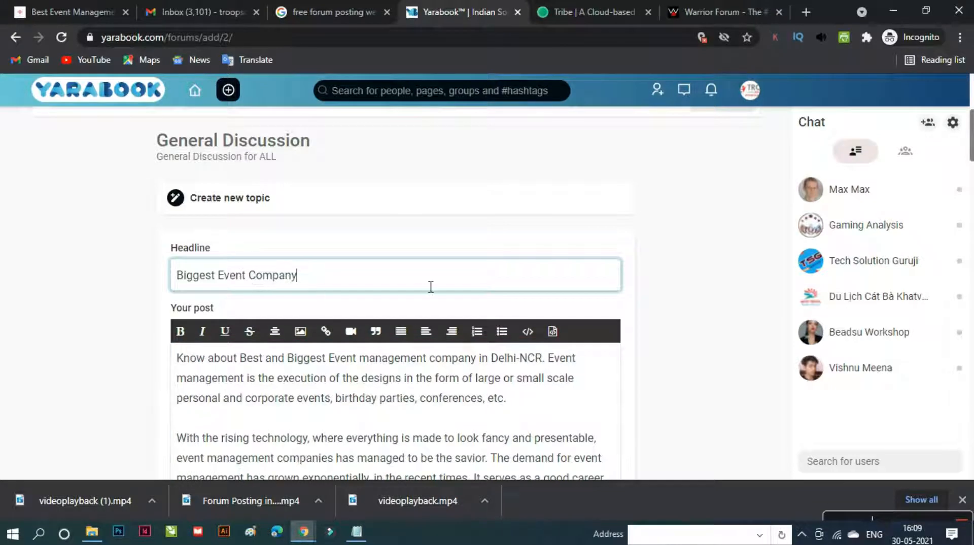
scroll(430, 287, down, 15)
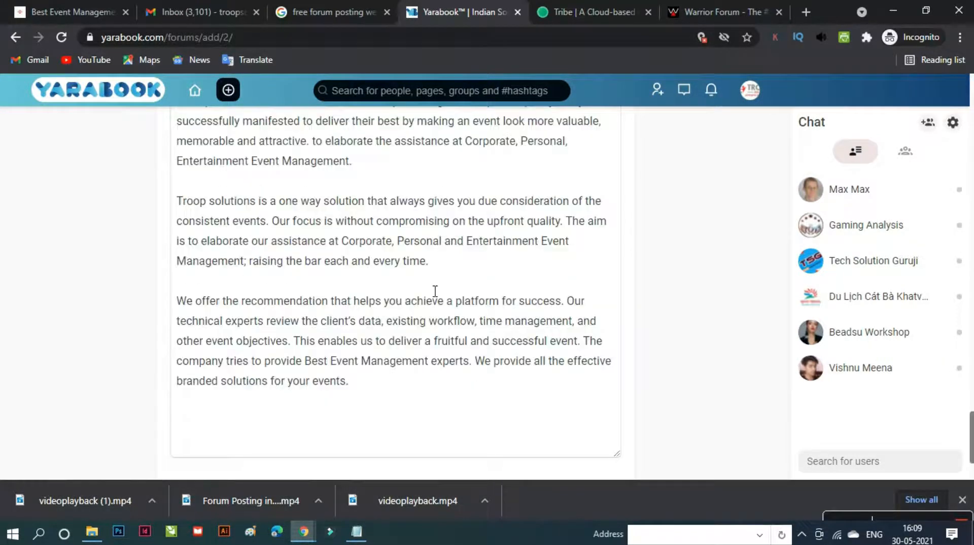
scroll(434, 291, down, 2)
click(400, 381)
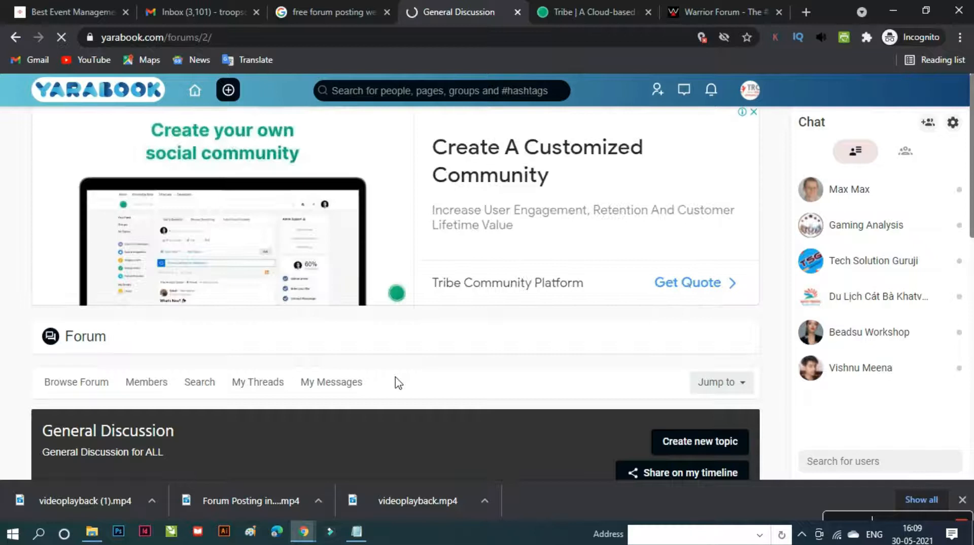
Step: Scroll the General Discussion list to confirm 'Biggest Event Company' is the newest topic
scroll(403, 374, down, 5)
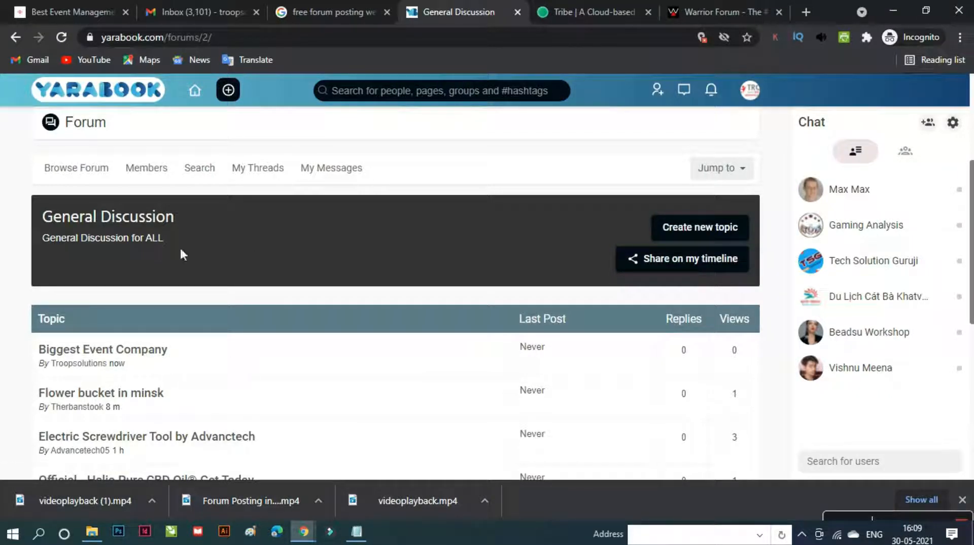
scroll(497, 320, up, 1)
scroll(497, 320, down, 5)
scroll(497, 320, up, 7)
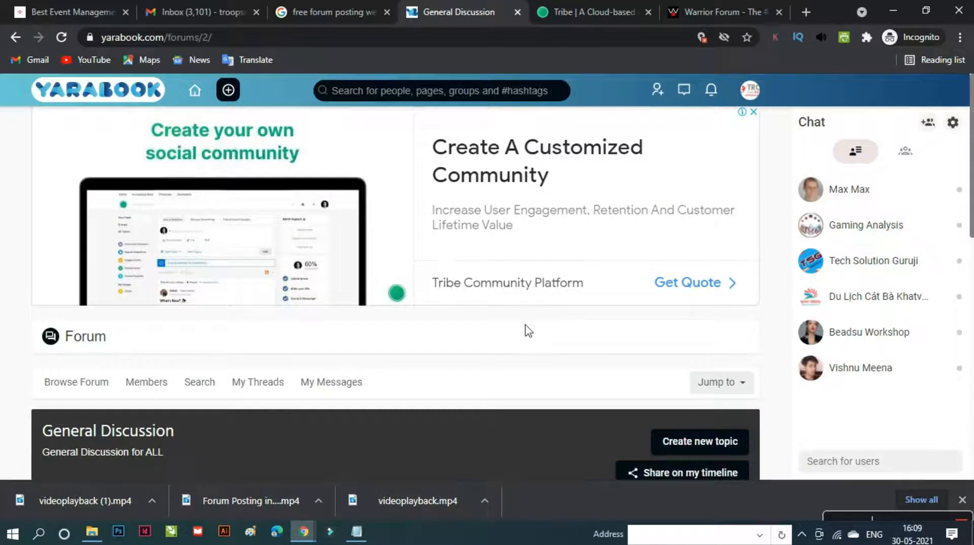
scroll(525, 327, down, 6)
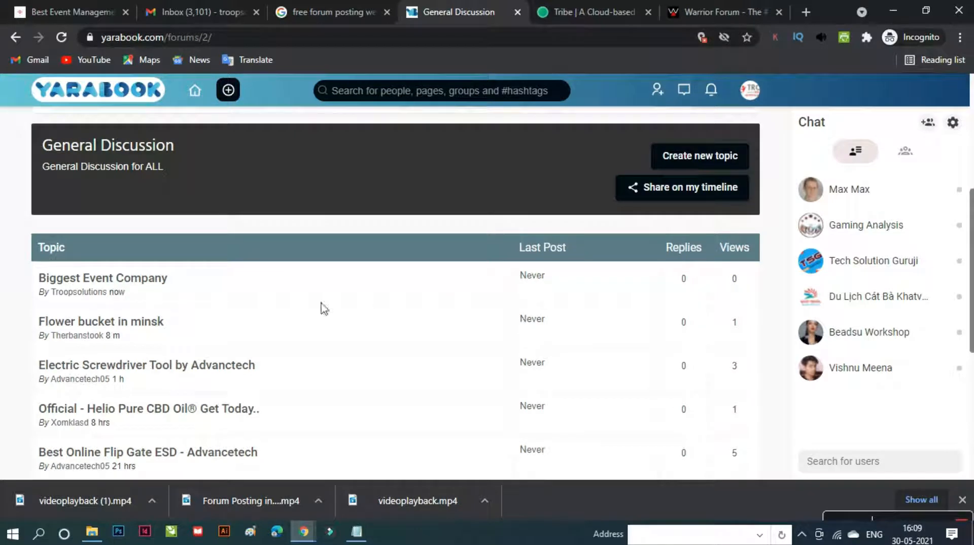
scroll(413, 310, up, 6)
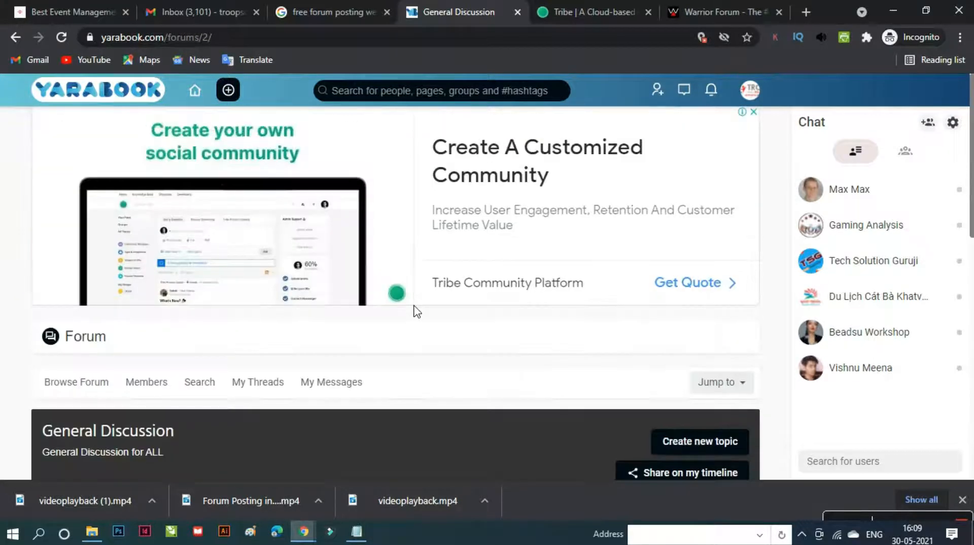
scroll(417, 310, down, 12)
scroll(417, 311, up, 5)
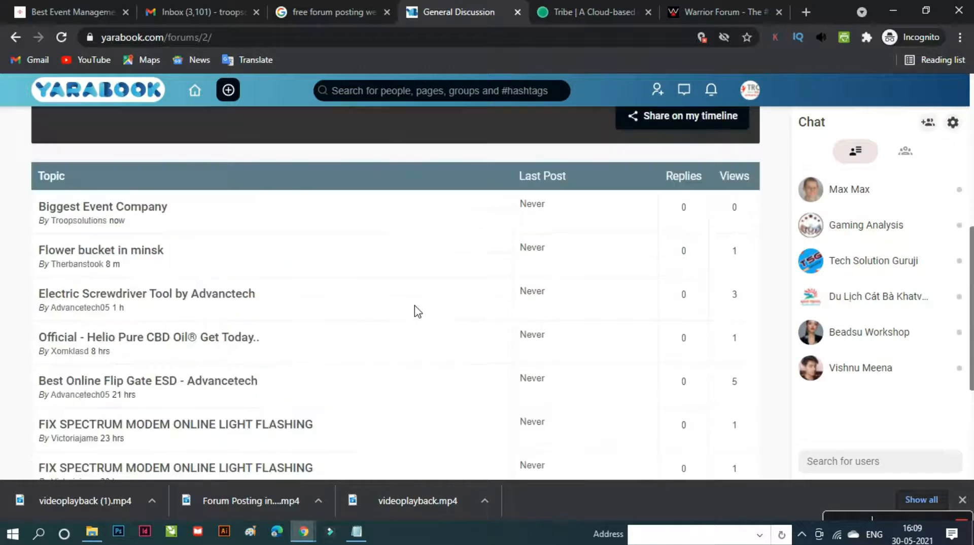
scroll(418, 310, down, 6)
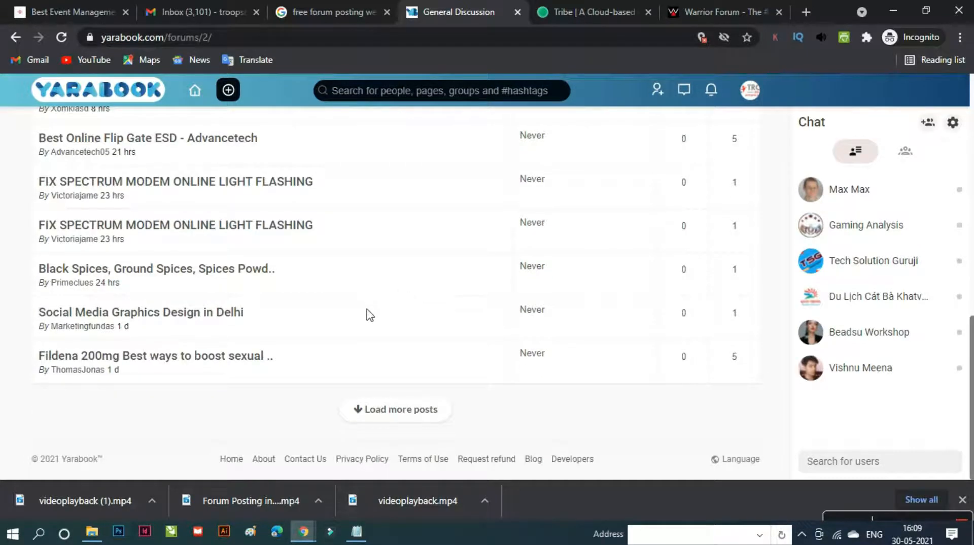
scroll(366, 311, up, 9)
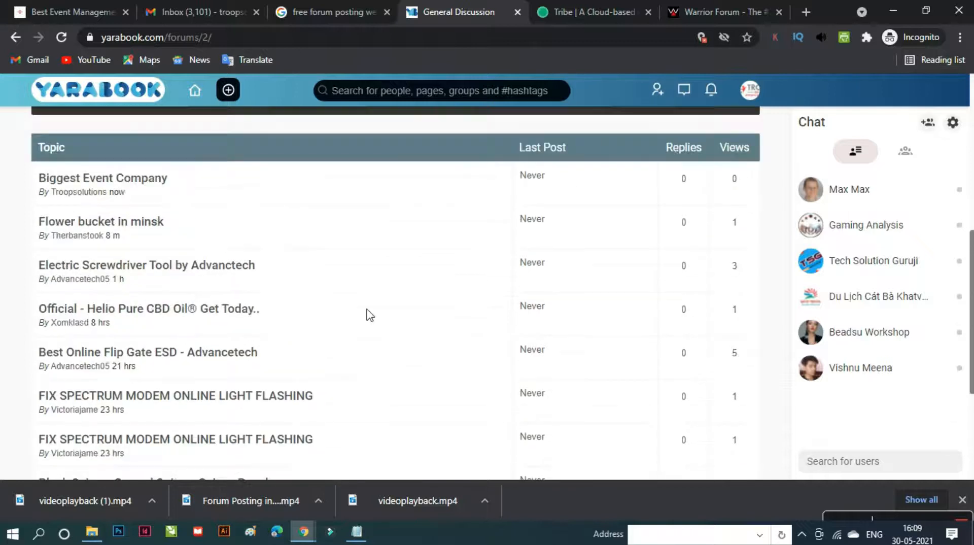
scroll(369, 314, down, 4)
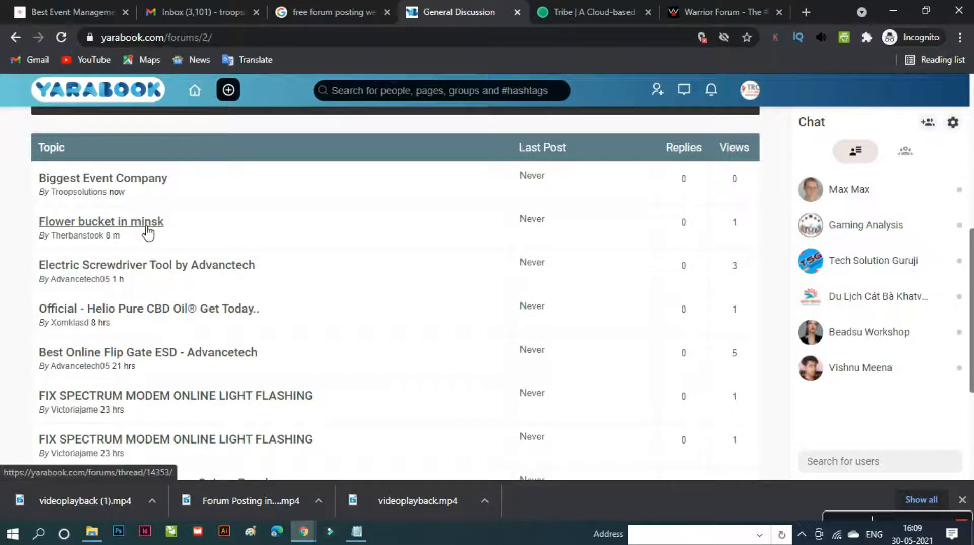
Step: Open the 'Flower bucket in minsk' thread and start a reply in its reply box
click(146, 230)
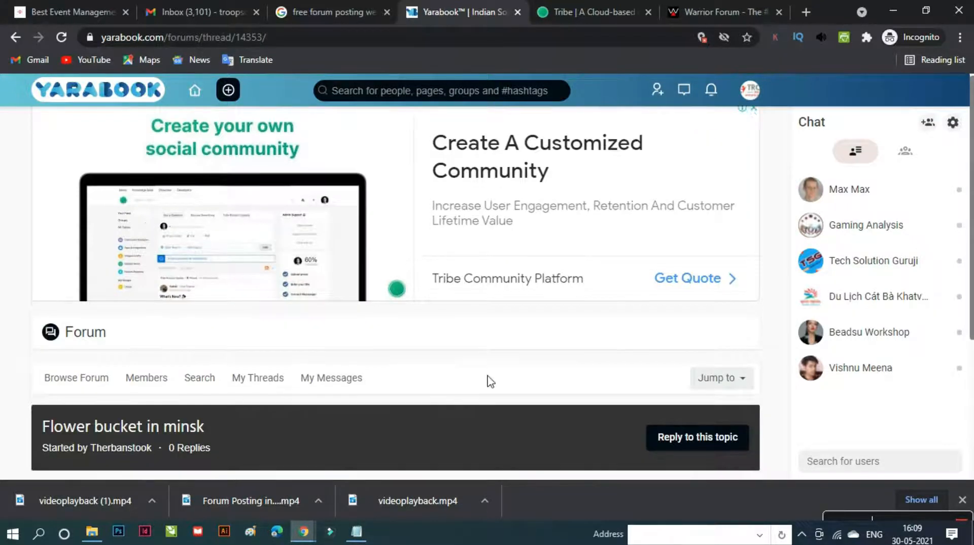
scroll(489, 382, down, 4)
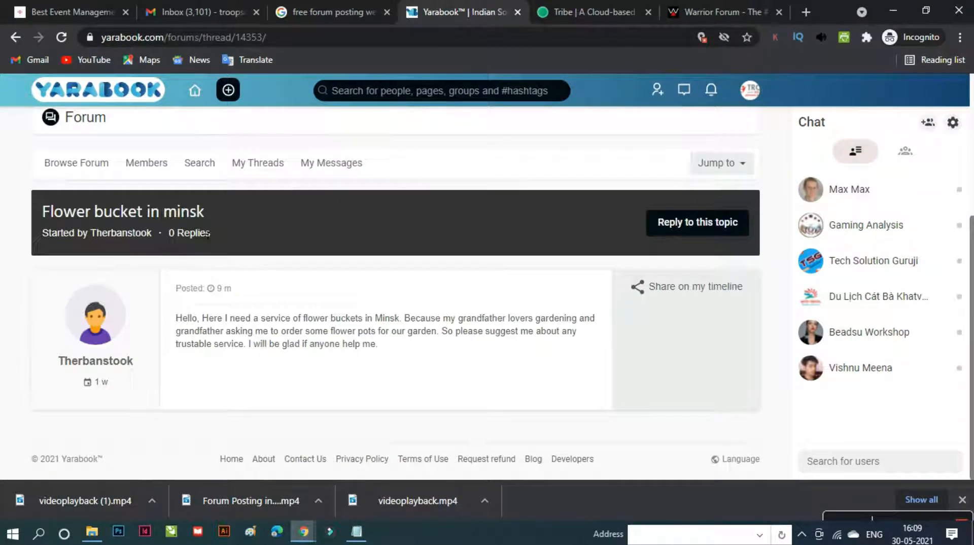
click(694, 226)
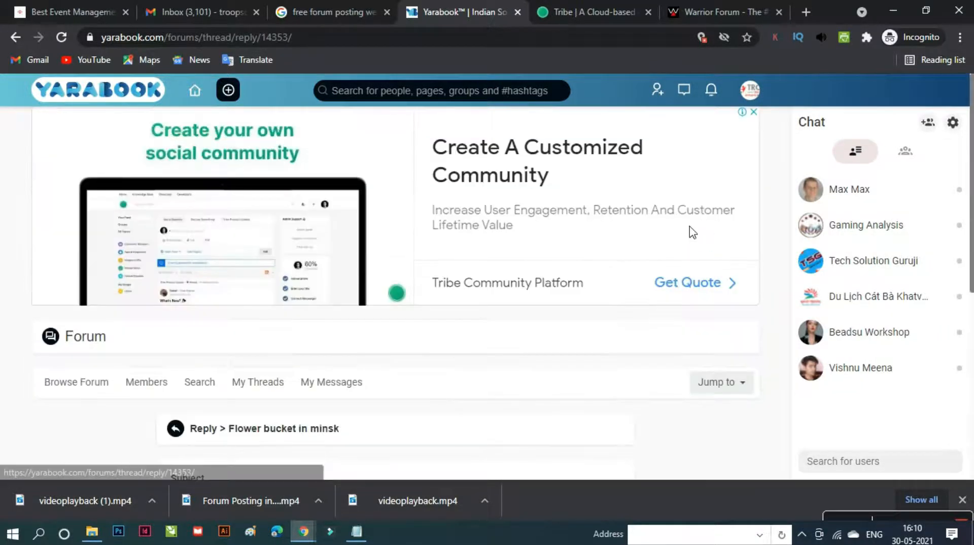
scroll(499, 351, down, 2)
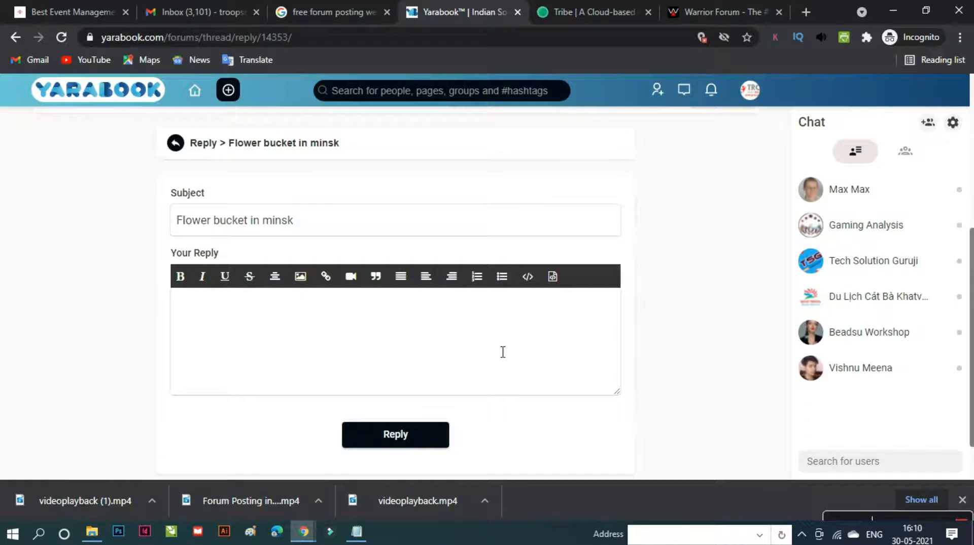
click(491, 331)
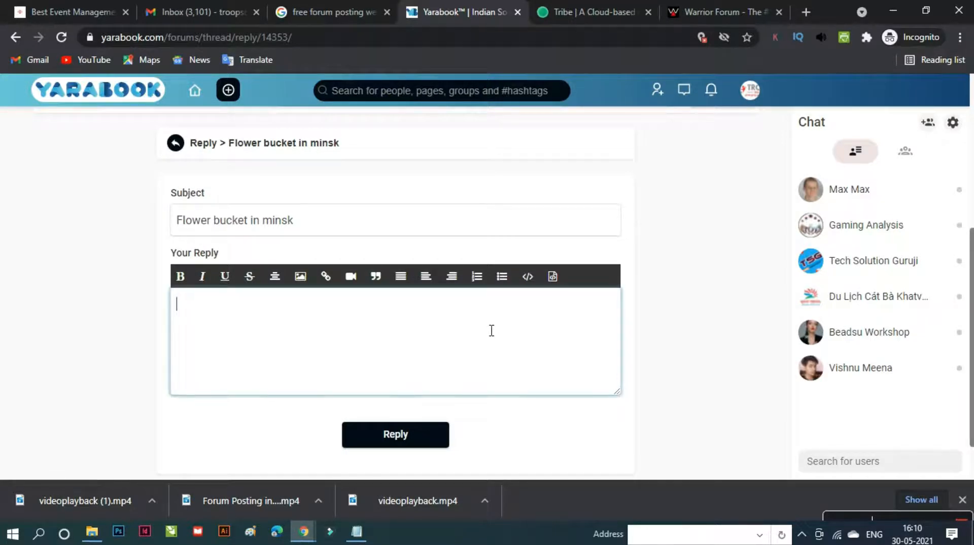
Step: Write the reply lines 'floow skjfsdjflk' and 'best envent management company', then select the second line
scroll(491, 330, up, 4)
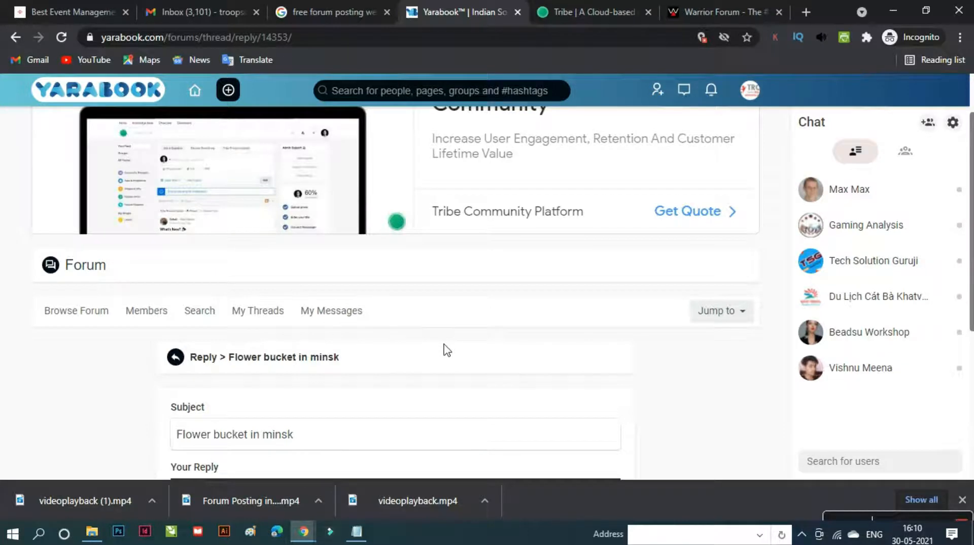
scroll(446, 350, down, 1)
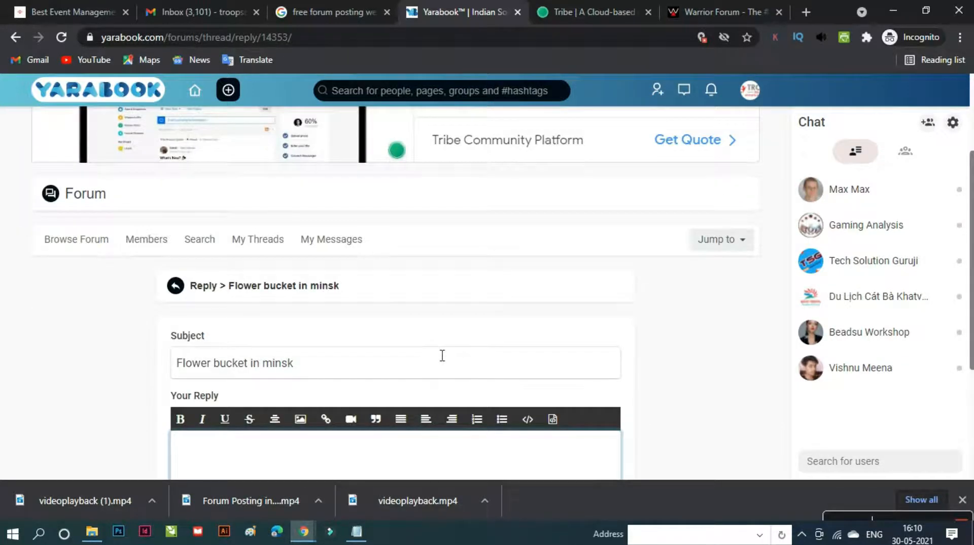
scroll(443, 355, down, 3)
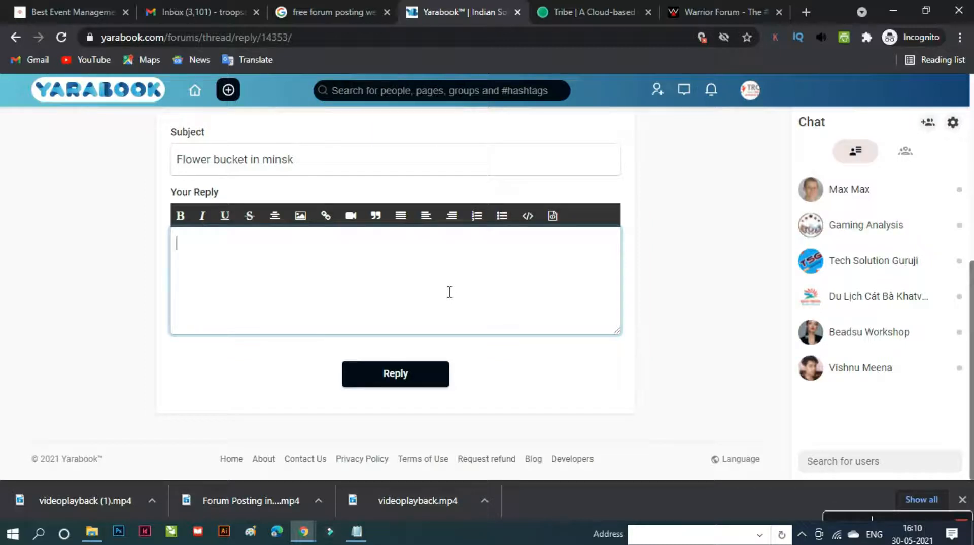
text(ow skjfsdjflk)
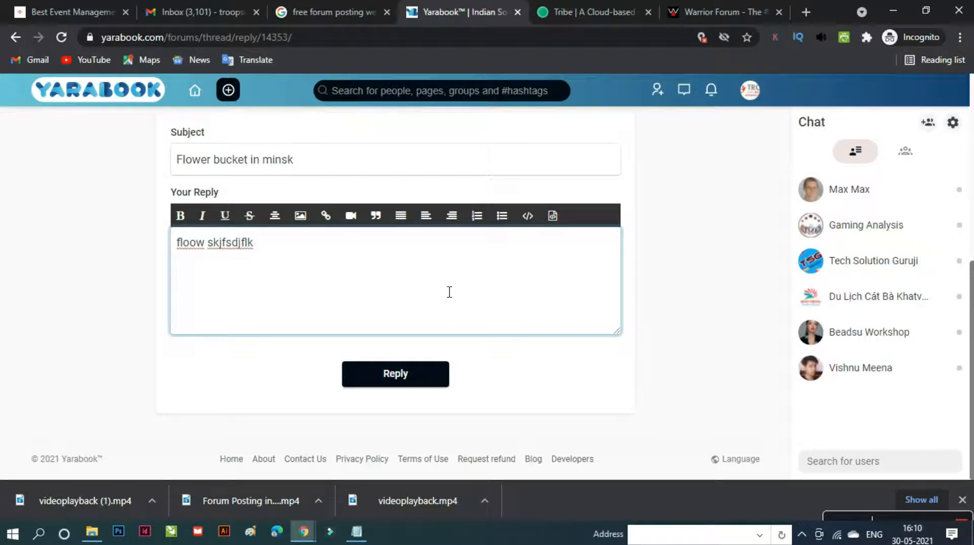
key(Return)
text(troopso)
key(BackSpace)
key(BackSpace)
key(BackSpace)
key(BackSpace)
text(best envent management company)
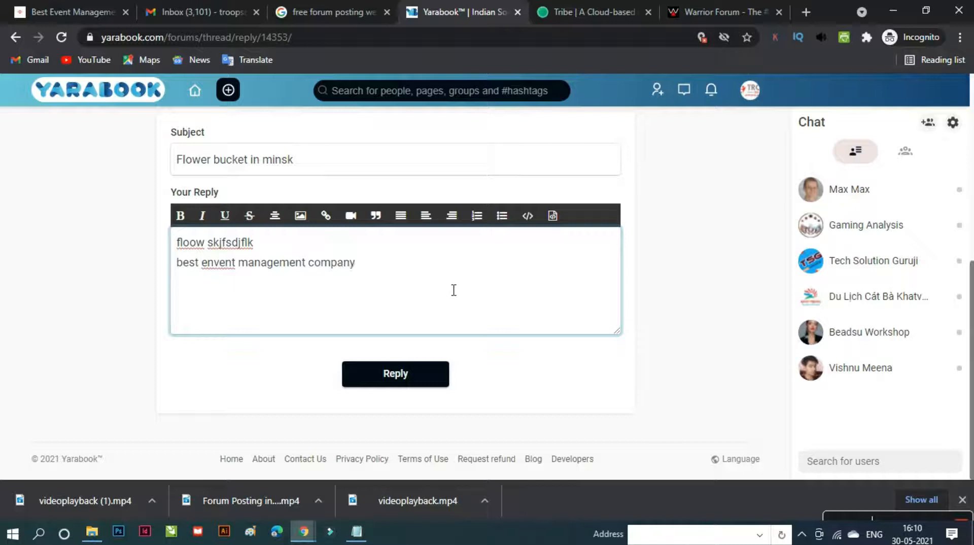
triple_click(333, 264)
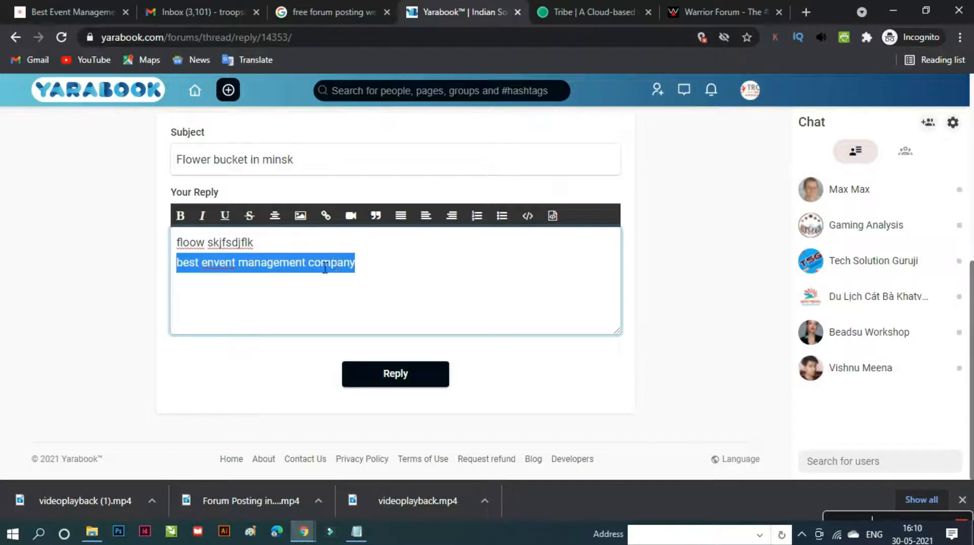
Step: Copy the Troop Solutions website address from its browser tab
click(327, 216)
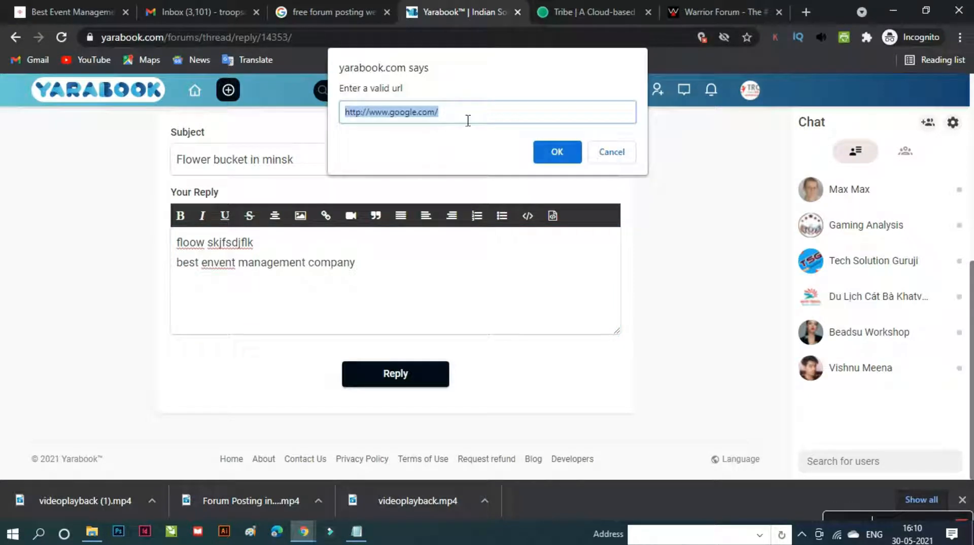
click(71, 11)
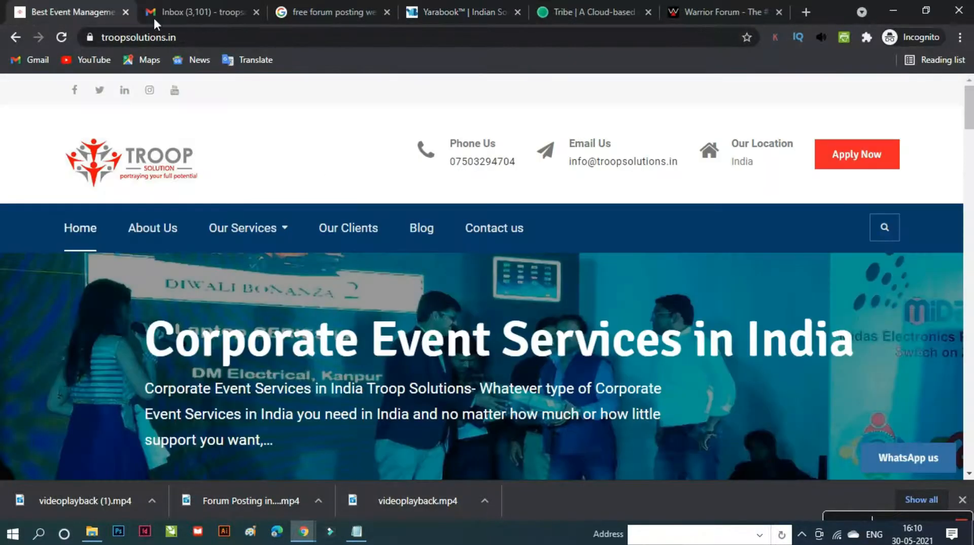
click(217, 48)
key(ctrl+c)
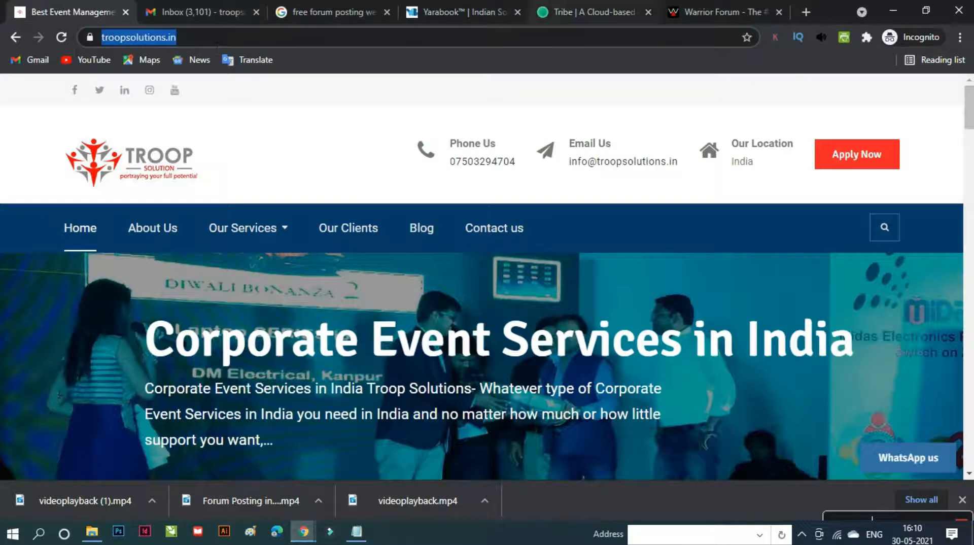
click(459, 12)
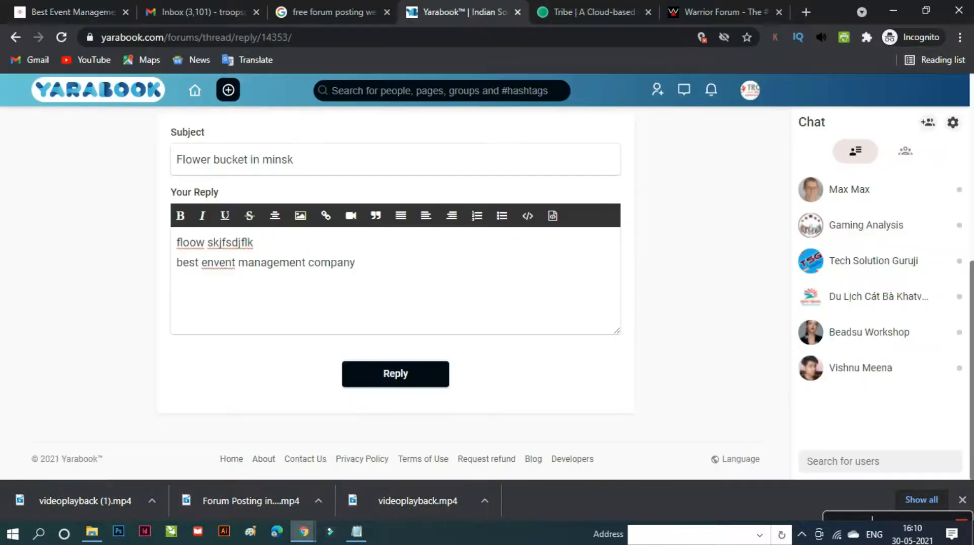
triple_click(277, 266)
click(348, 216)
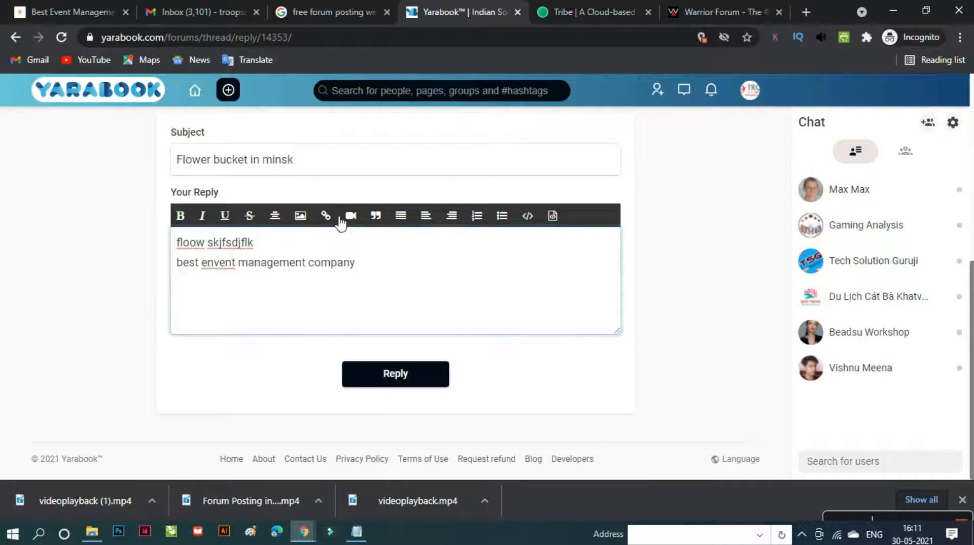
key(BackSpace)
key(ctrl+v)
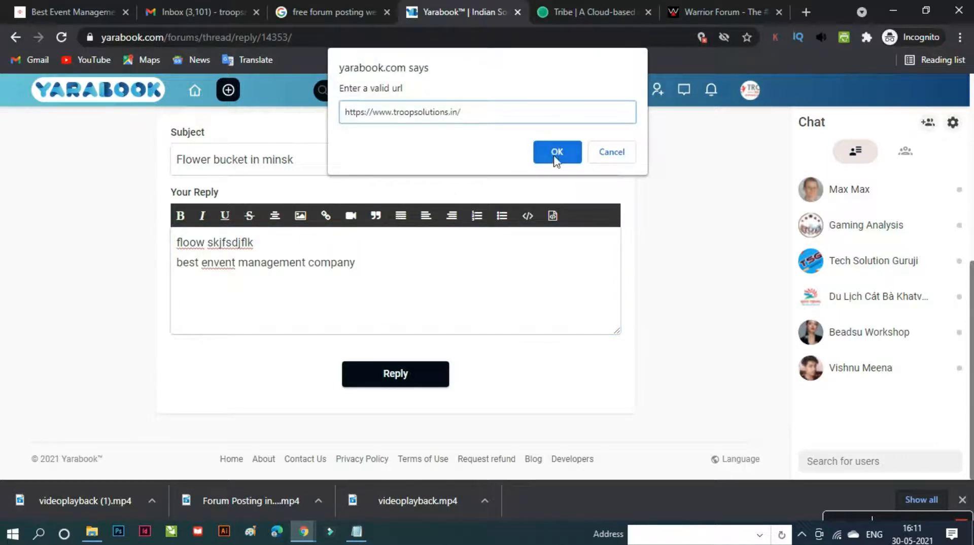
click(557, 152)
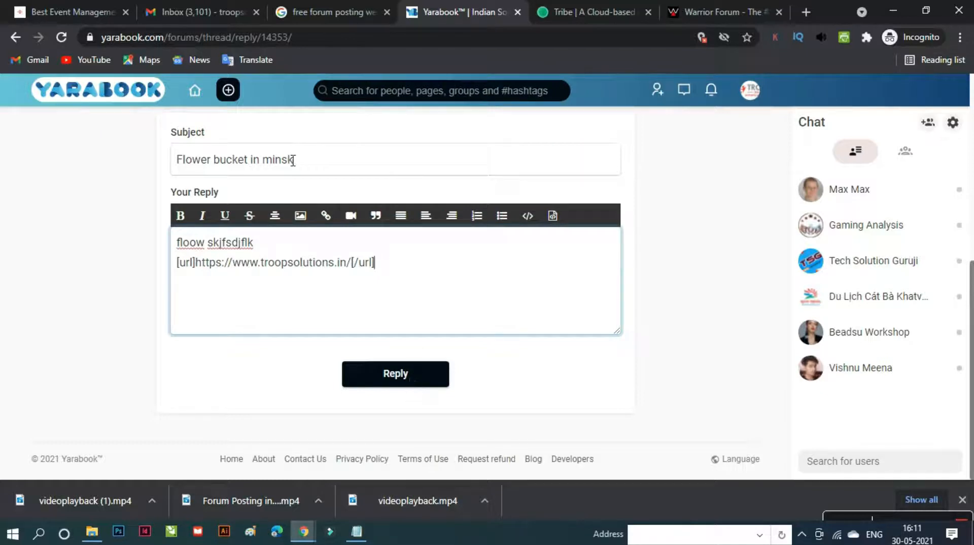
click(315, 163)
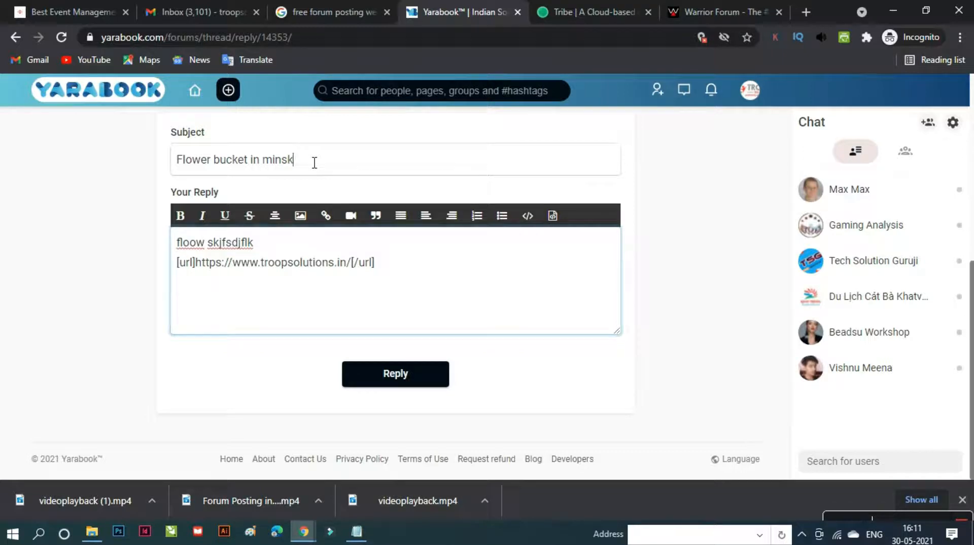
triple_click(407, 272)
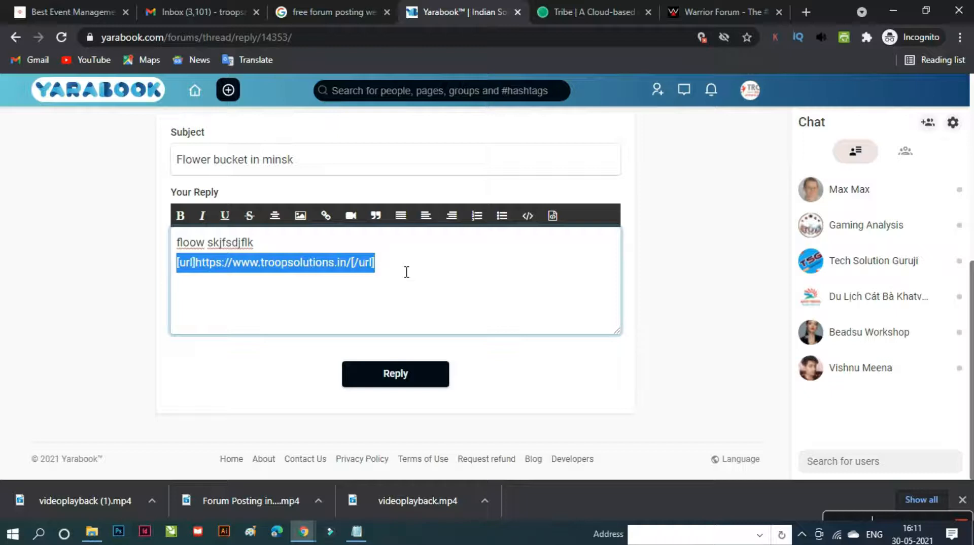
Step: Switch to the Tribe tab and close it, leaving Warrior Forum's home page showing
scroll(411, 269, up, 7)
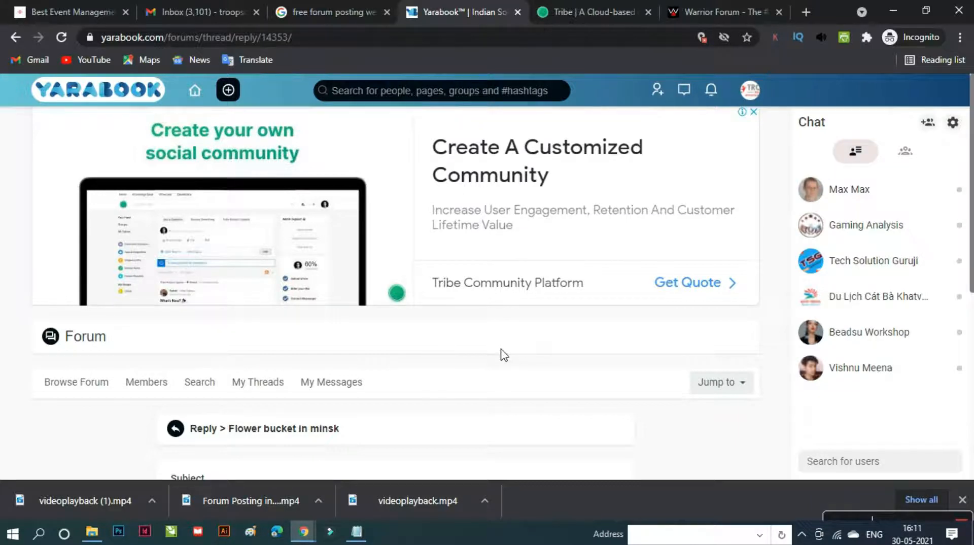
scroll(504, 355, down, 7)
scroll(504, 355, up, 7)
scroll(504, 355, down, 7)
scroll(504, 355, up, 7)
key(ctrl+Tab)
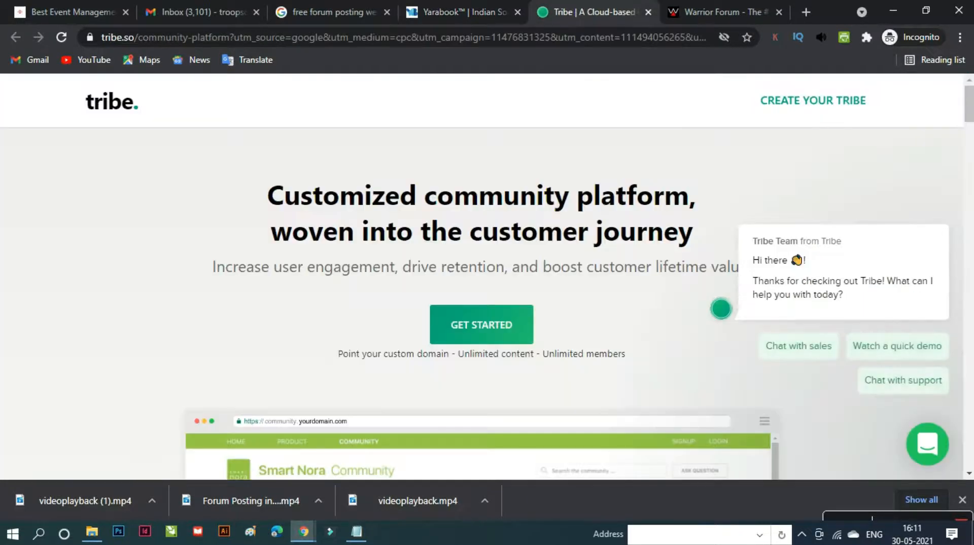
click(649, 12)
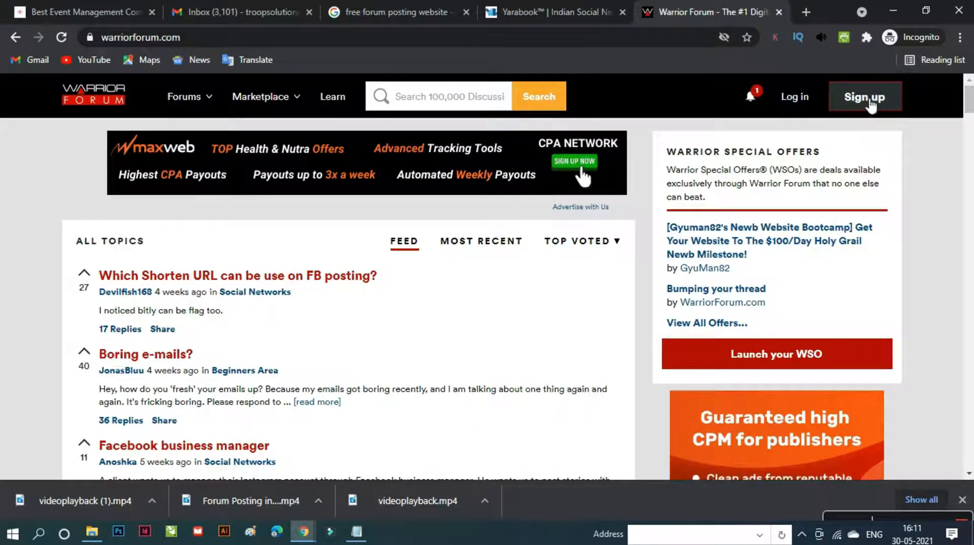
Step: Open Warrior Forum's sign-up form and choose Continue with Google
click(861, 93)
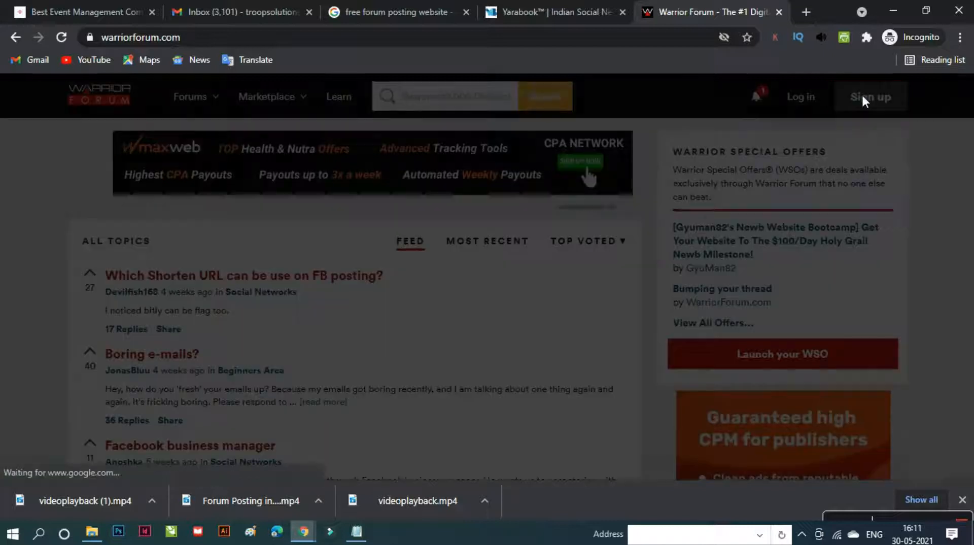
scroll(429, 380, down, 1)
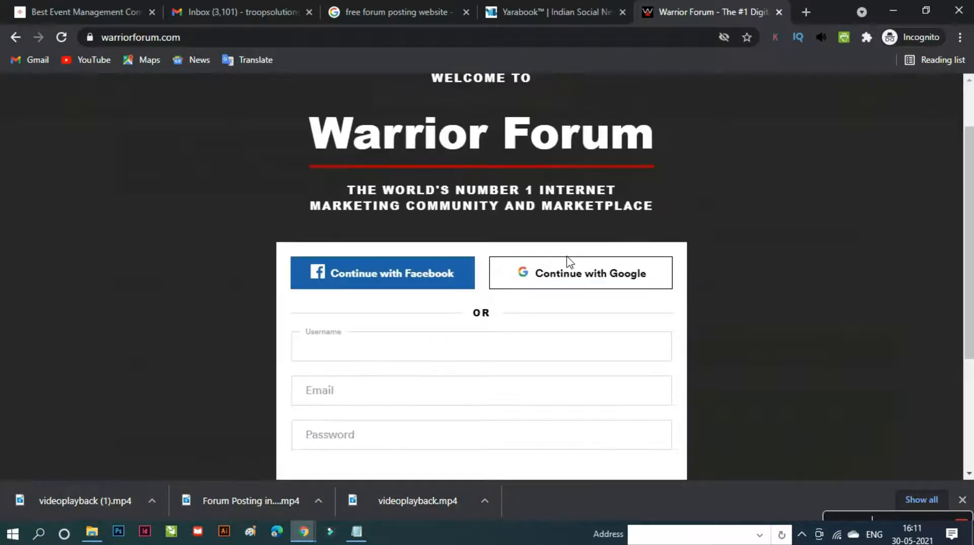
click(584, 279)
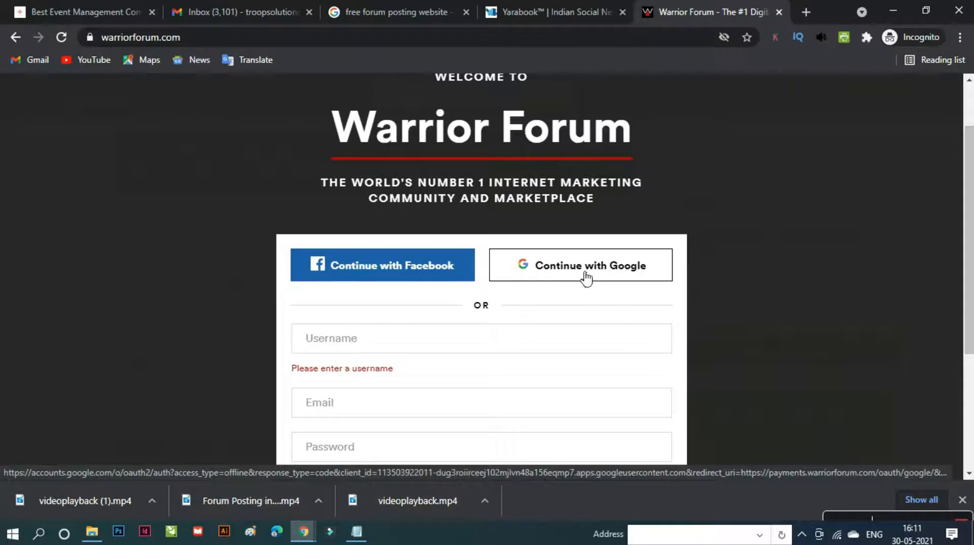
click(576, 275)
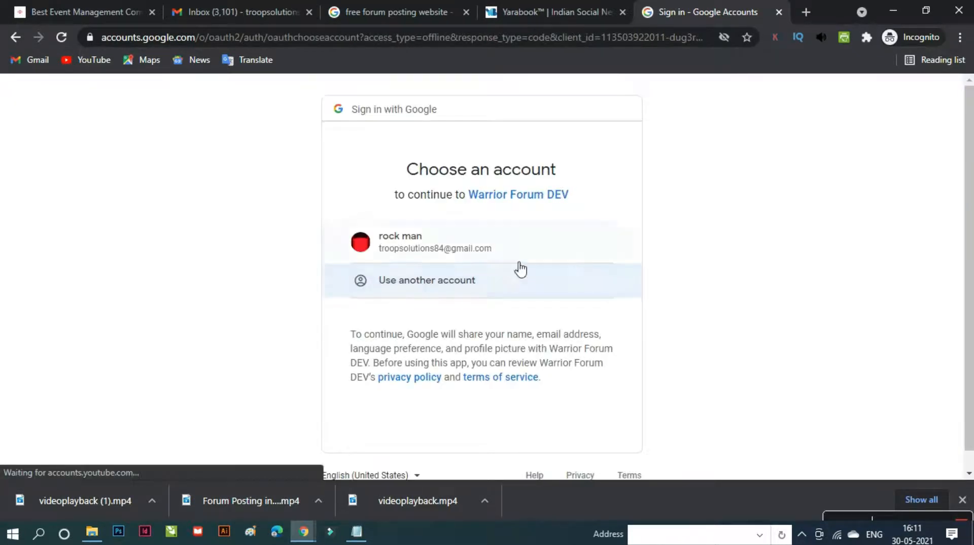
Step: Pick the existing Google account and verify the sign-in with the texted SMS code
click(415, 248)
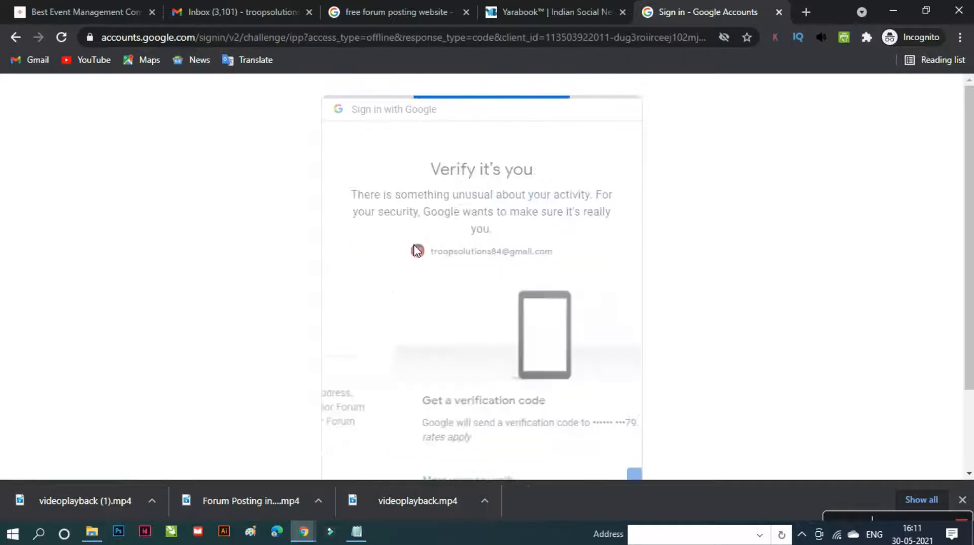
scroll(583, 416, down, 2)
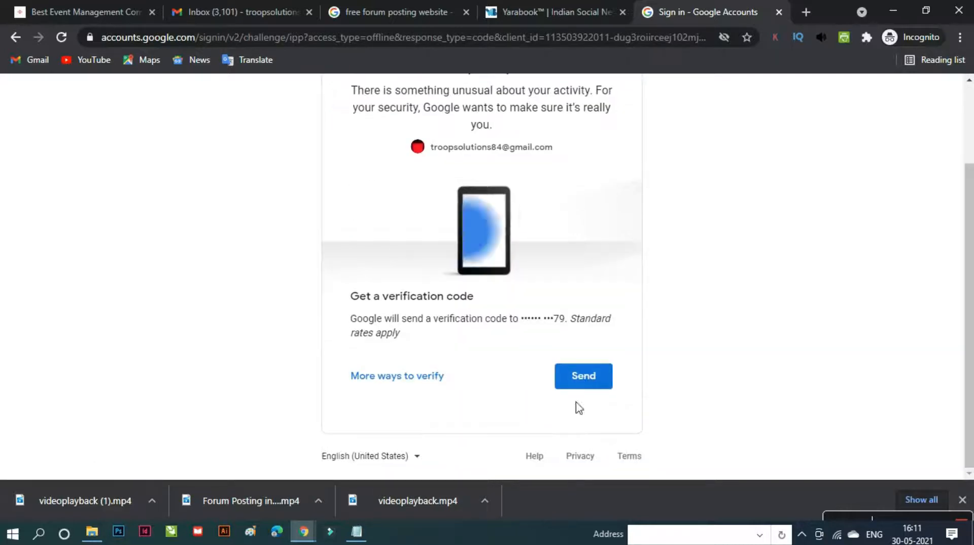
click(588, 389)
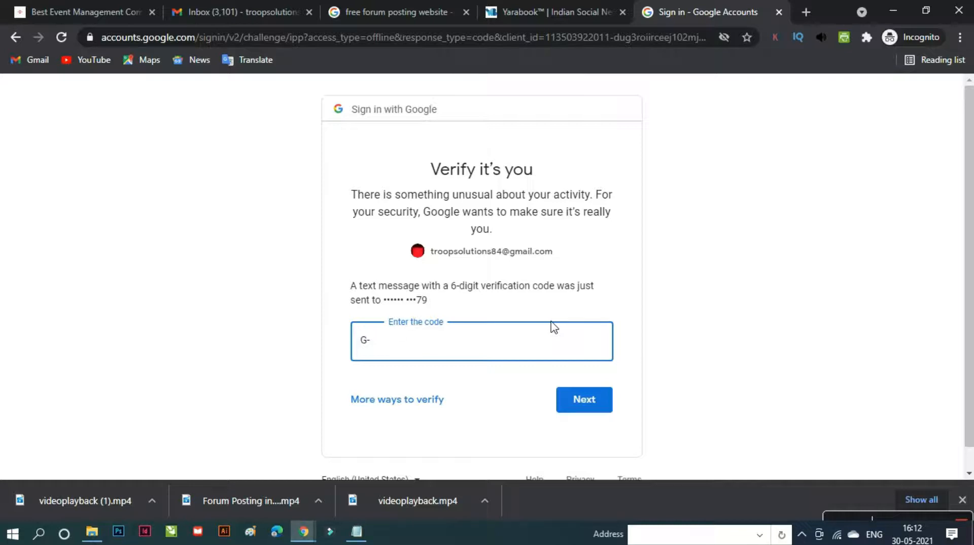
click(586, 400)
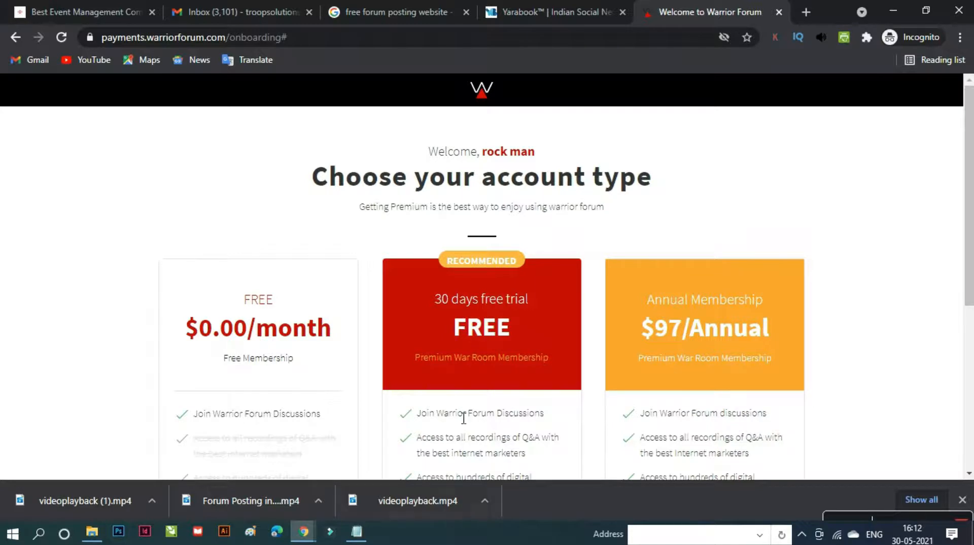
Step: Choose the FREE $0.00/month Warrior Forum membership plan
scroll(291, 365, down, 3)
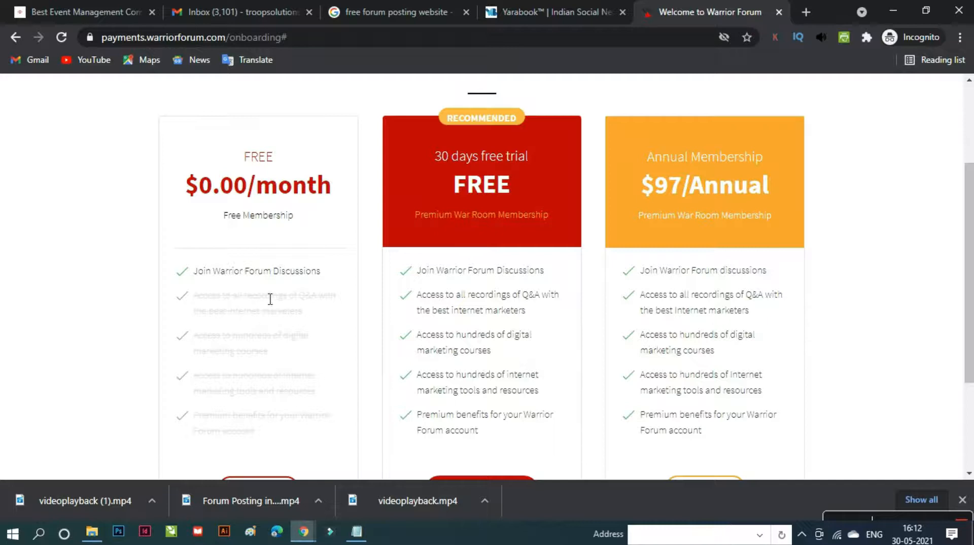
scroll(291, 369, down, 3)
click(268, 336)
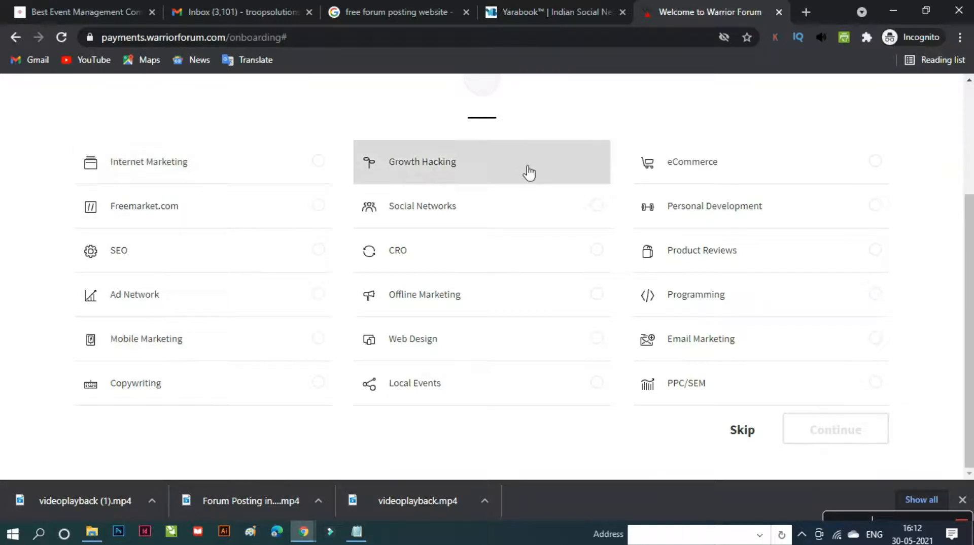
Step: Follow eCommerce, Product Reviews, Local Events, Social Networks, Mobile Marketing, SEO and Internet Marketing, then continue
click(711, 168)
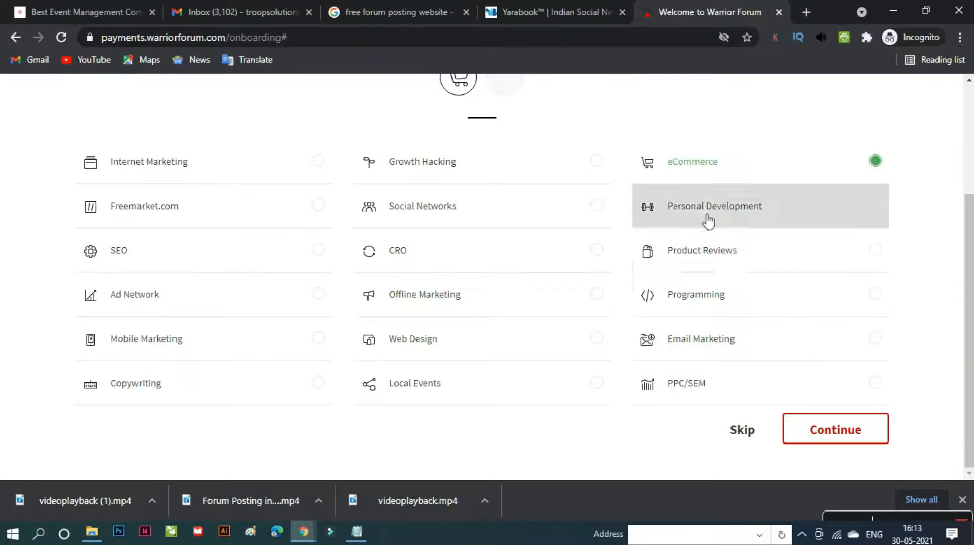
click(727, 255)
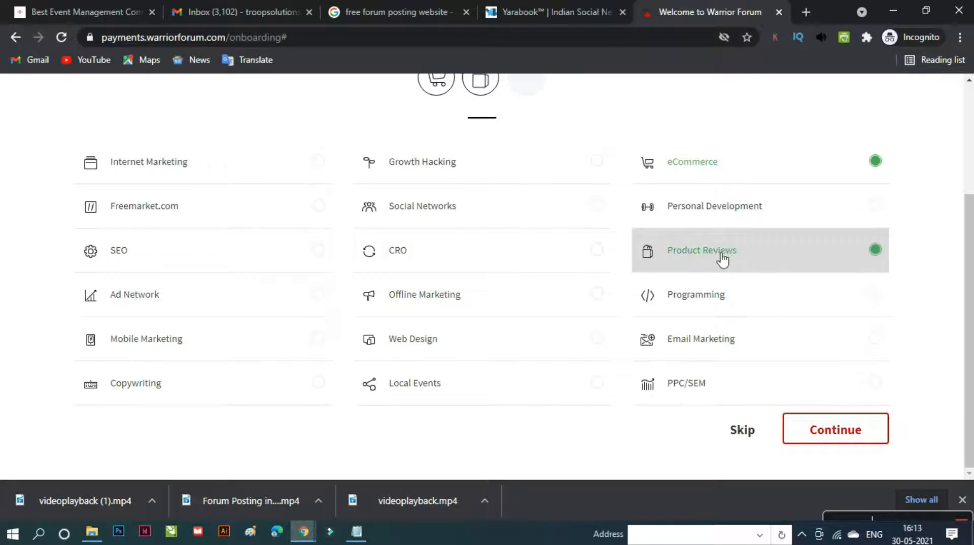
click(426, 394)
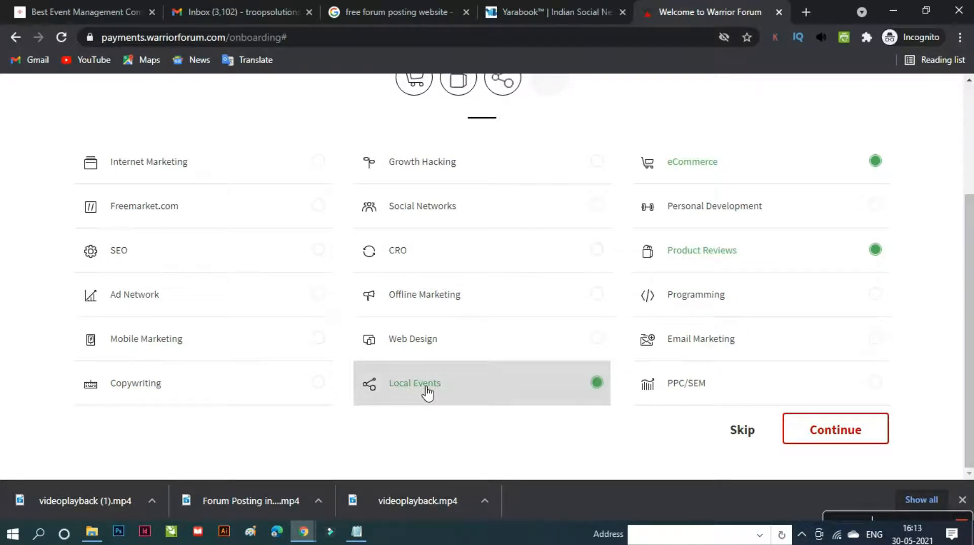
click(442, 216)
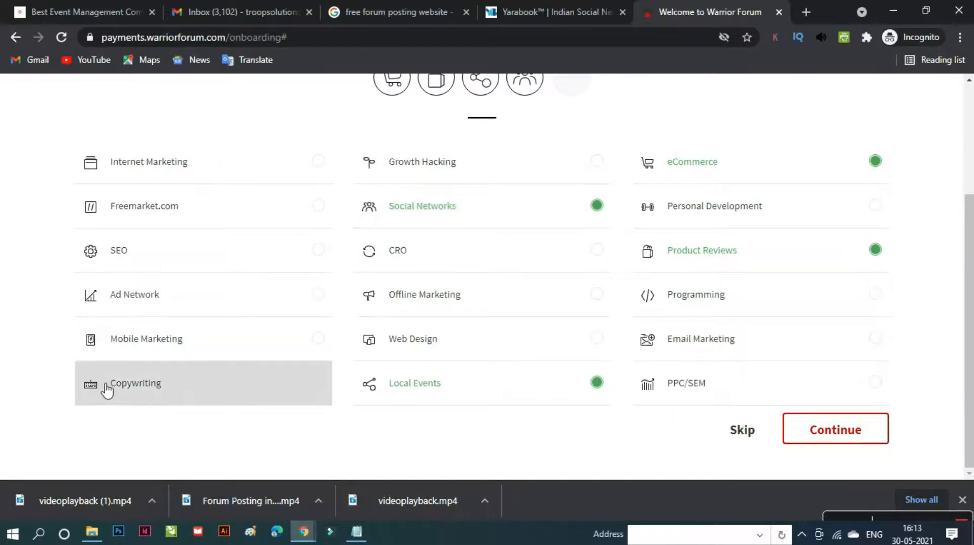
click(154, 347)
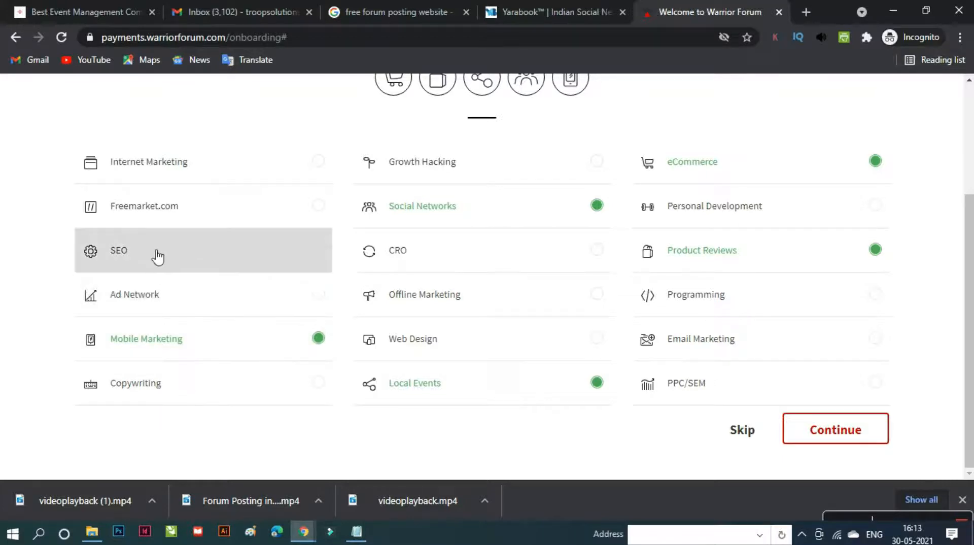
click(155, 254)
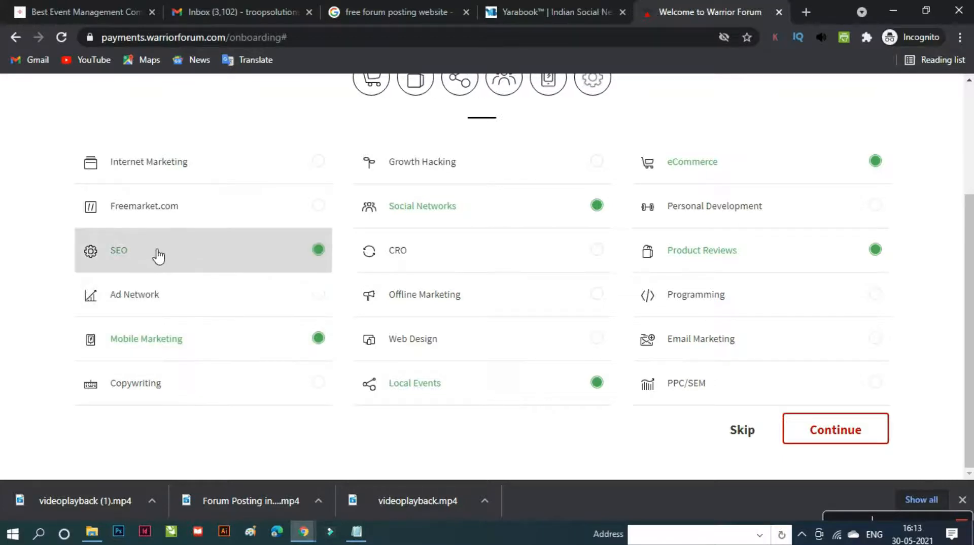
click(180, 163)
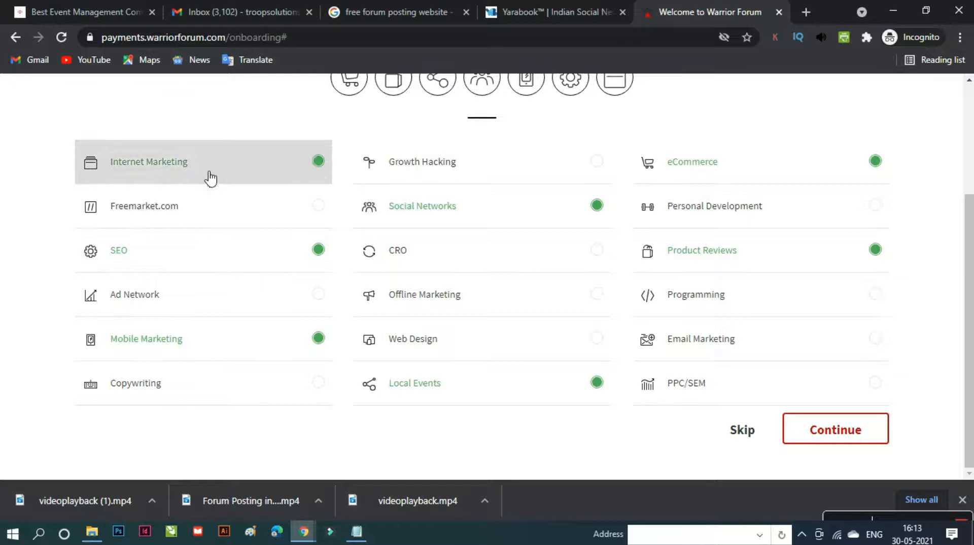
click(847, 439)
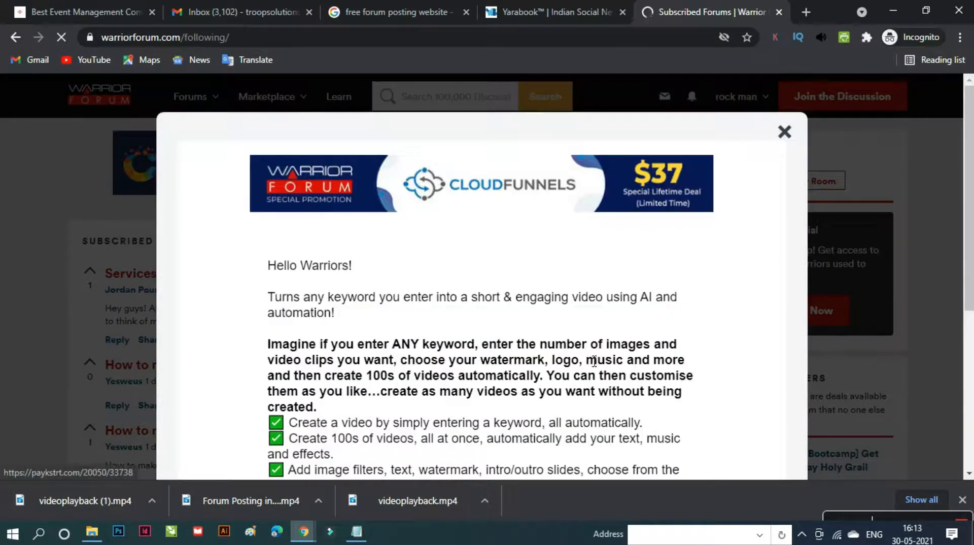
Step: Close the CloudFunnels $37 promotion pop-up
scroll(586, 360, down, 5)
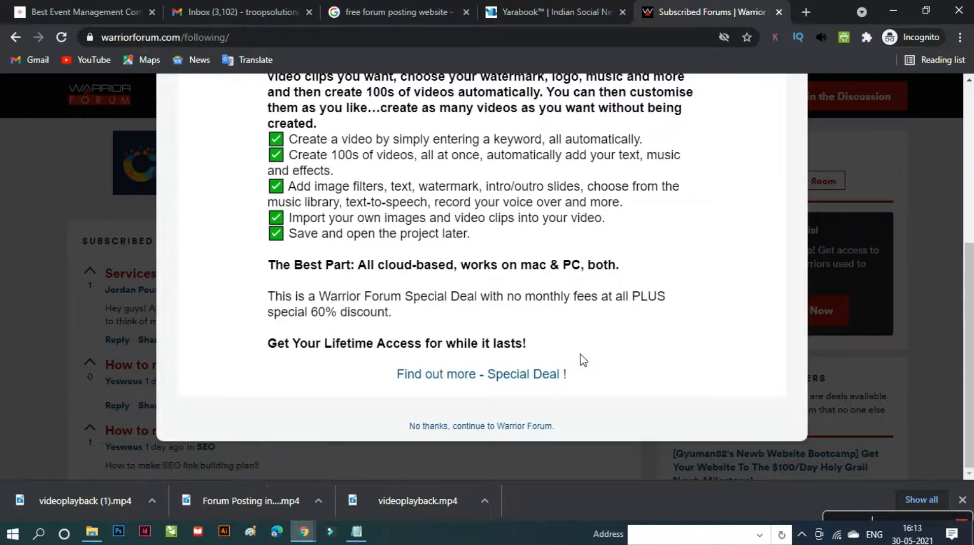
scroll(582, 359, up, 5)
click(785, 133)
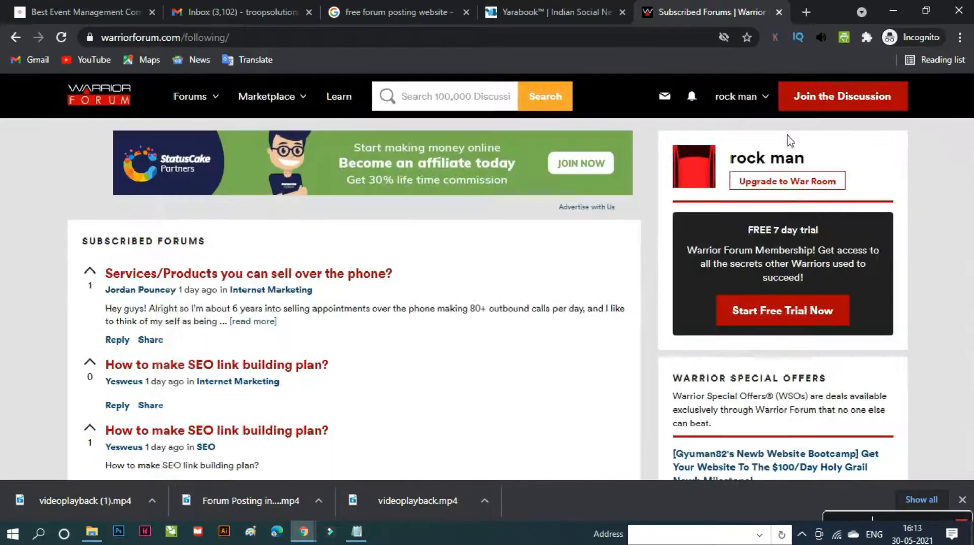
Step: Open the 'Create new thread' form, checking the article text in Notepad before returning
click(832, 99)
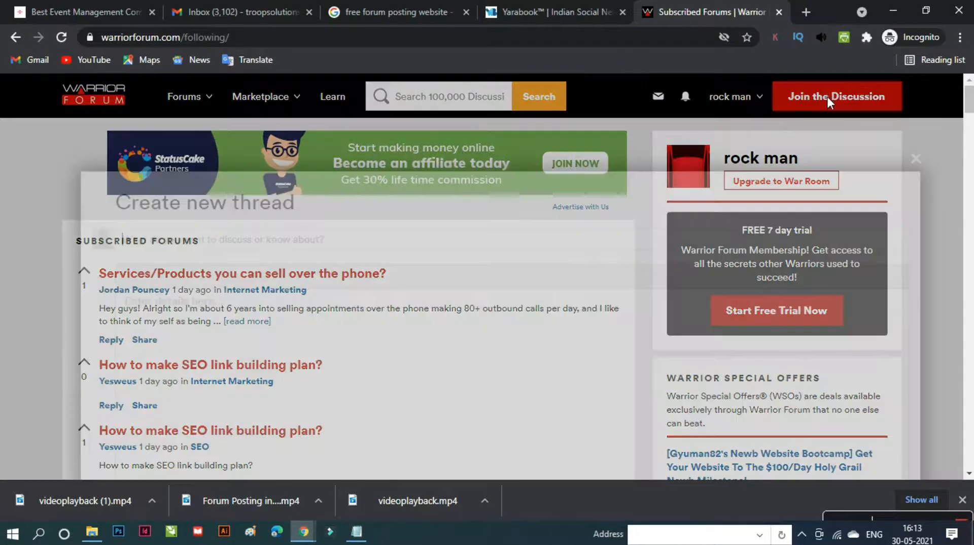
scroll(380, 376, down, 3)
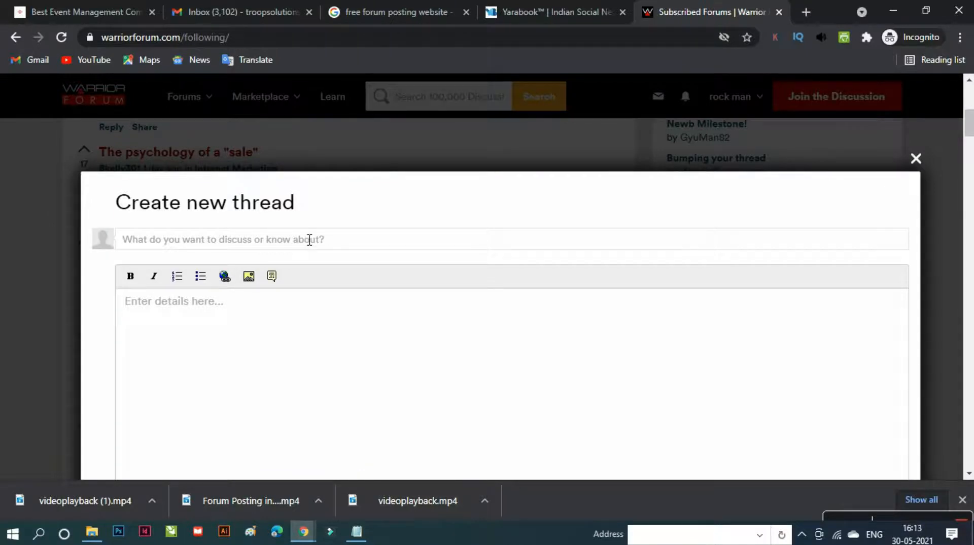
click(289, 321)
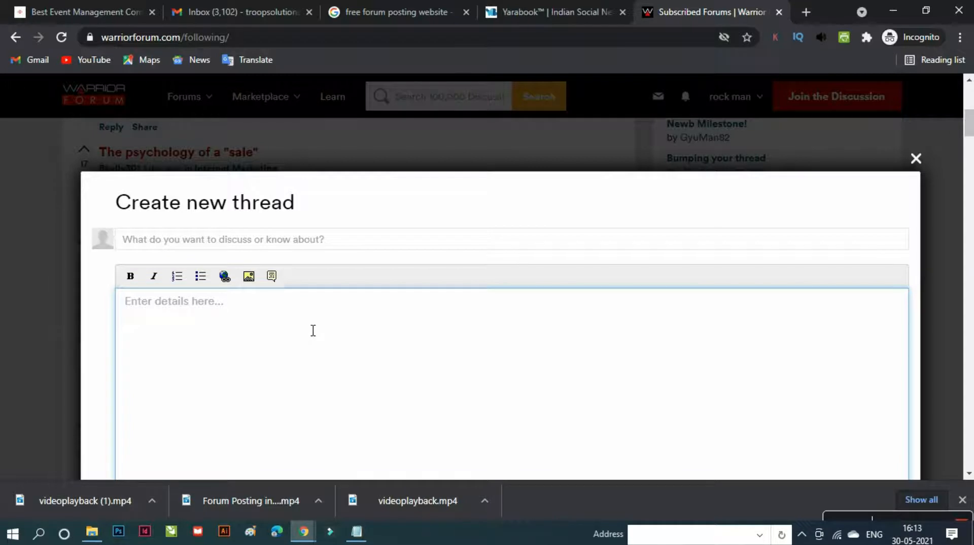
click(356, 531)
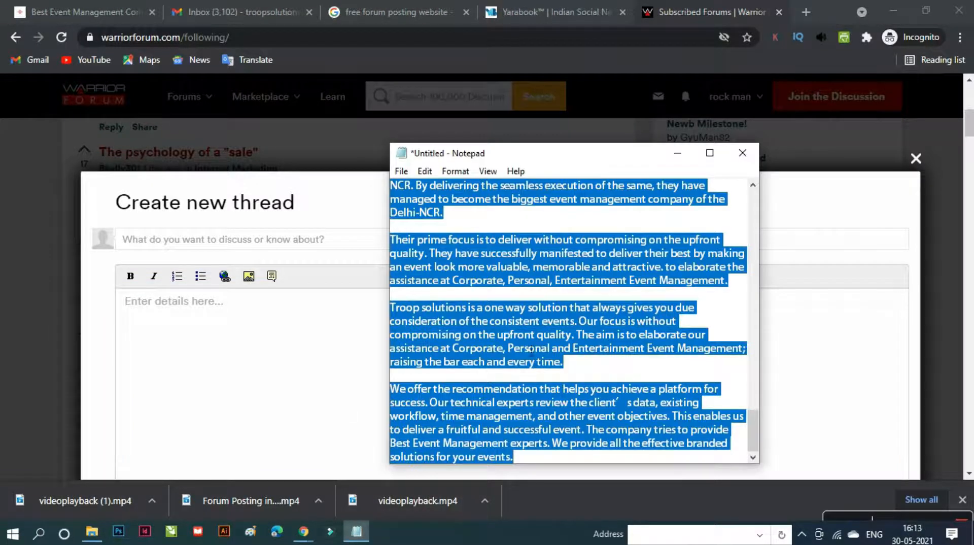
click(677, 153)
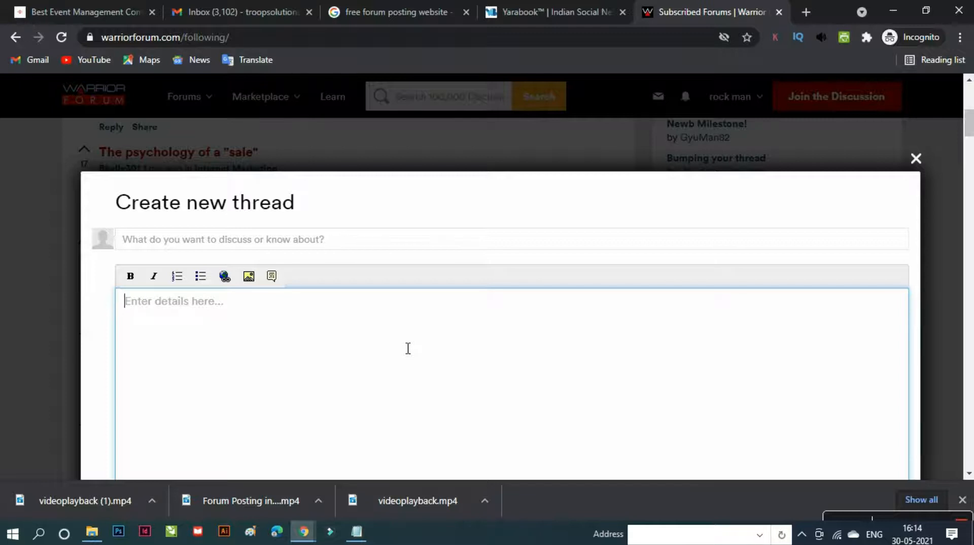
Step: Paste the article into the body and copy its first line 'Biggest Event Company' into the thread title
key(ctrl+v)
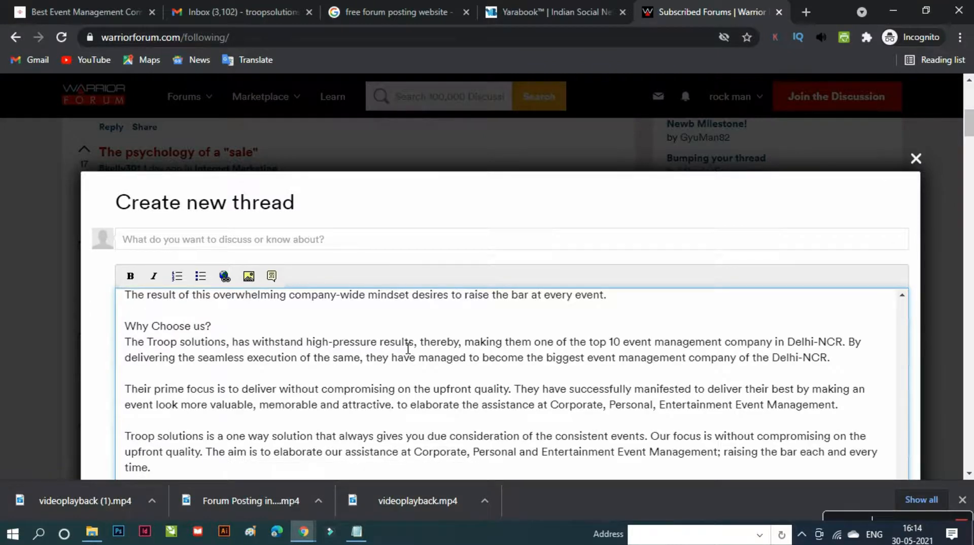
scroll(408, 348, up, 15)
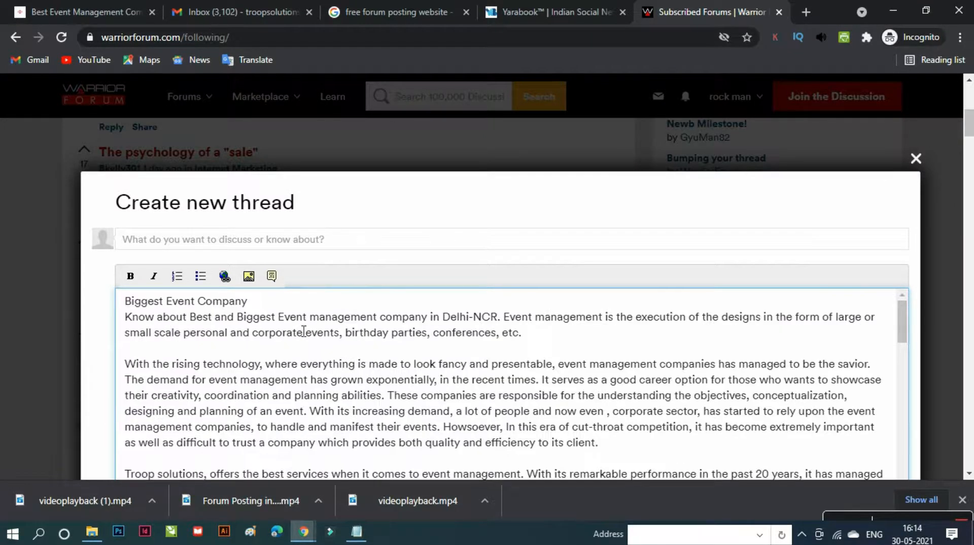
triple_click(224, 306)
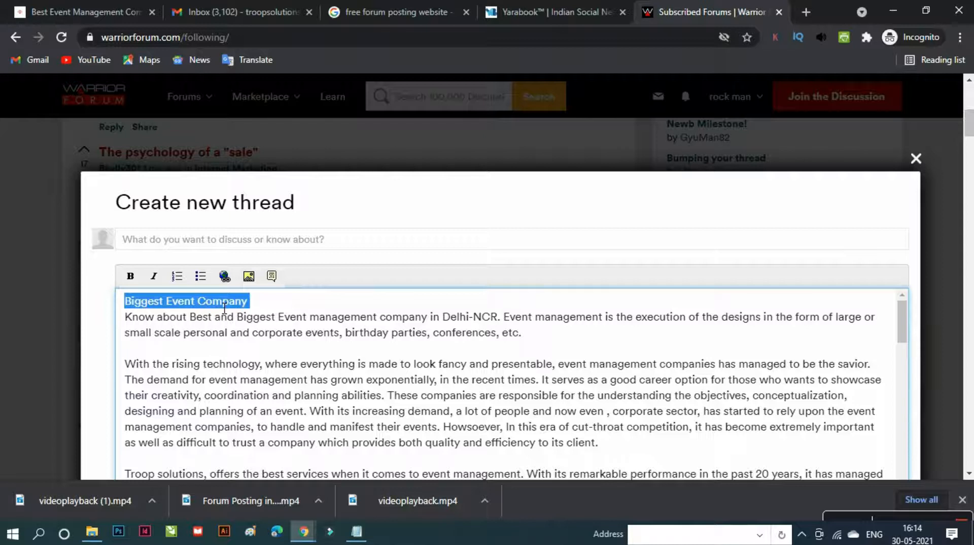
key(ctrl+c)
click(248, 242)
key(ctrl+v)
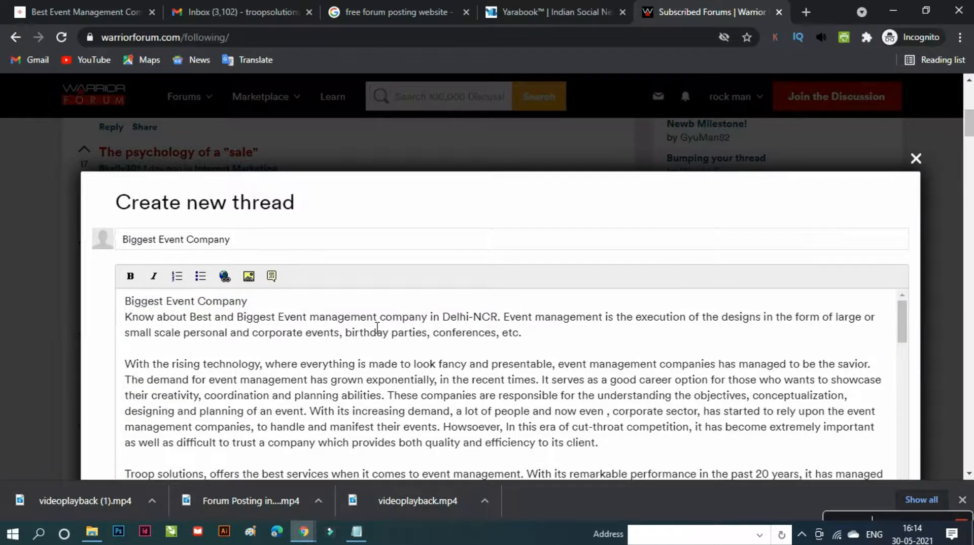
Step: Close and reopen the new-thread dialog, dismissing the downloads bar to see more of the editor
scroll(482, 406, down, 15)
scroll(826, 406, down, 10)
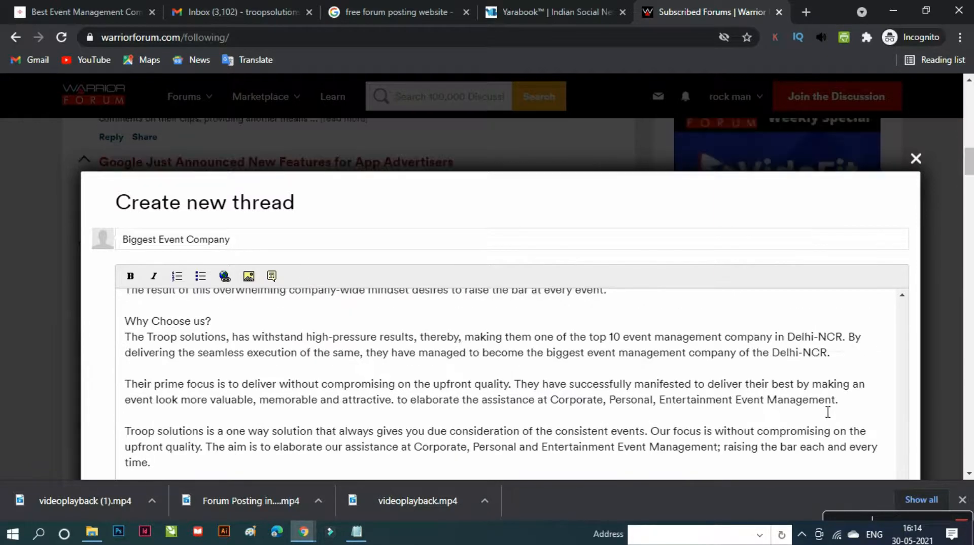
scroll(920, 394, down, 10)
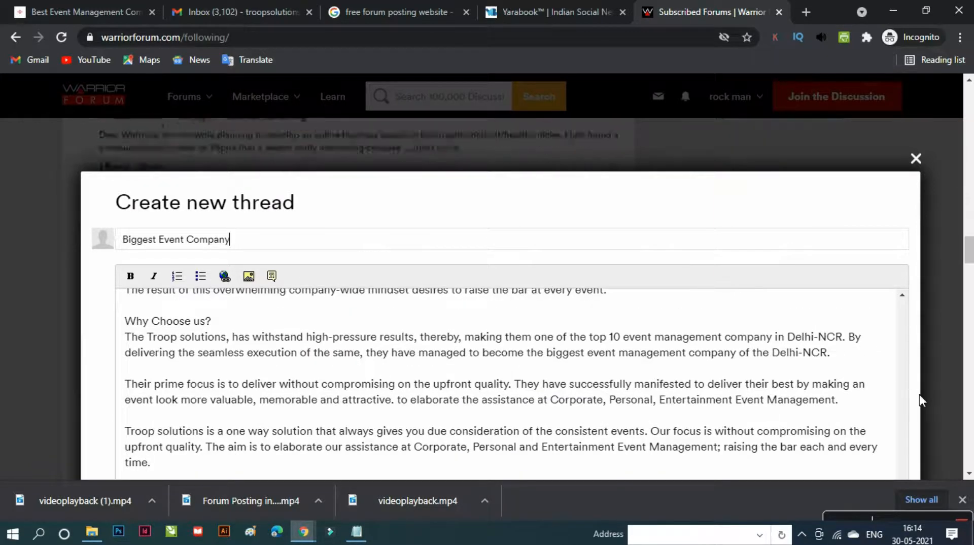
scroll(741, 153, down, 3)
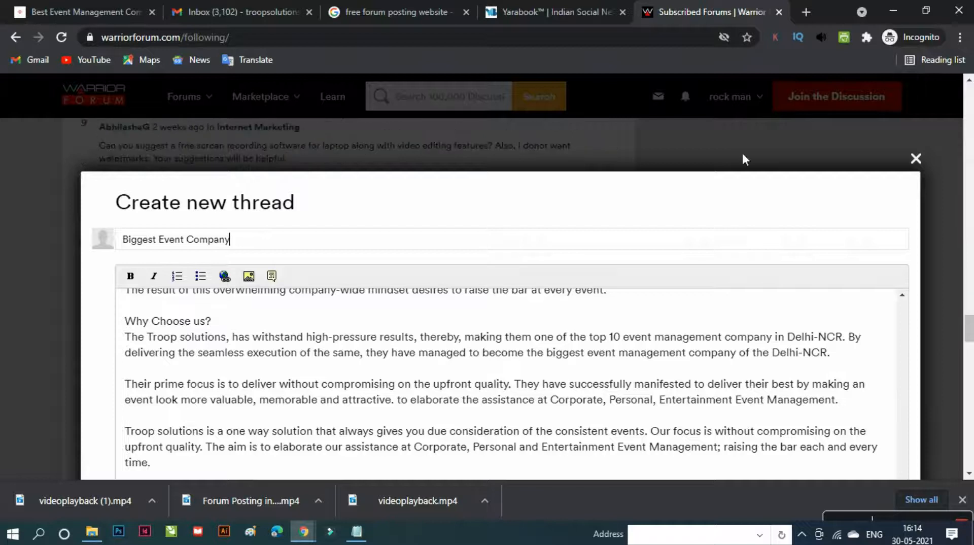
key(ctrl+a)
click(732, 135)
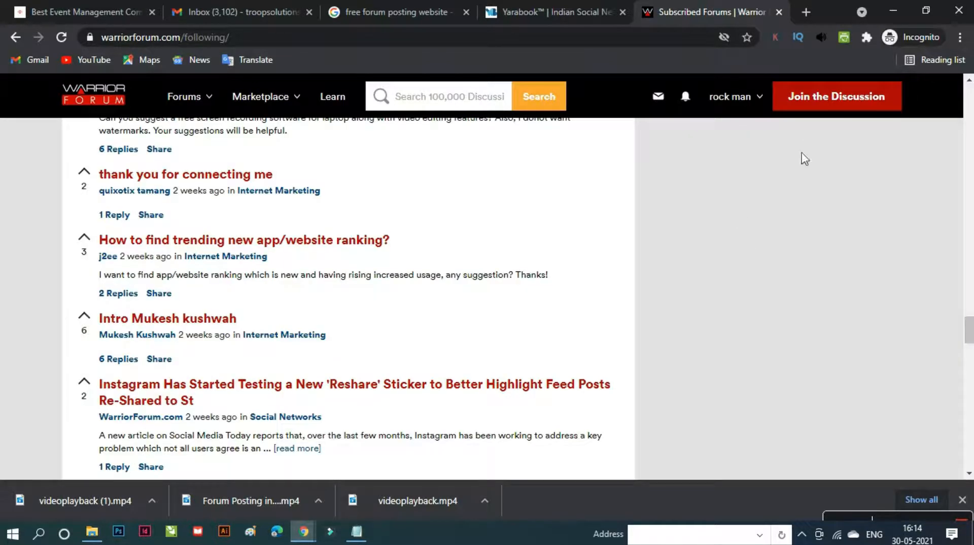
click(806, 100)
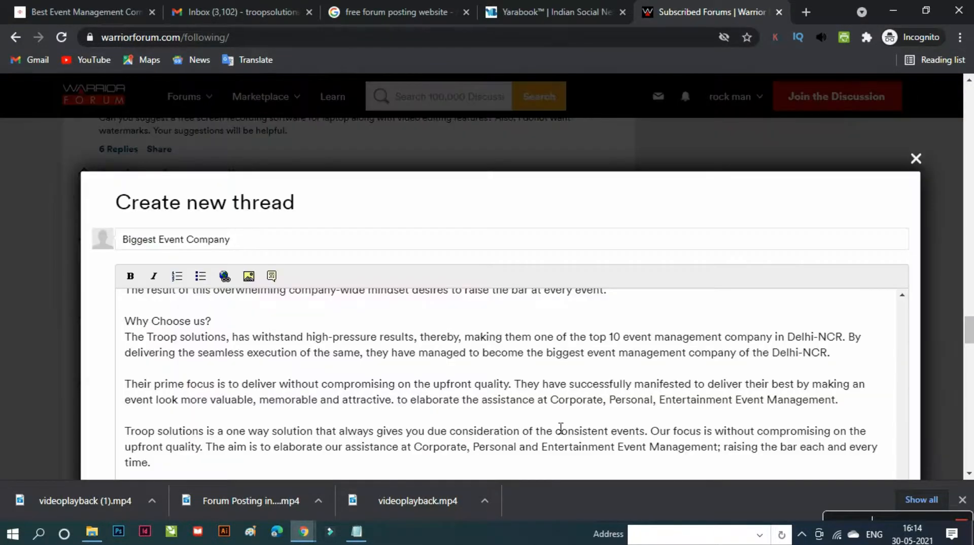
scroll(561, 427, down, 5)
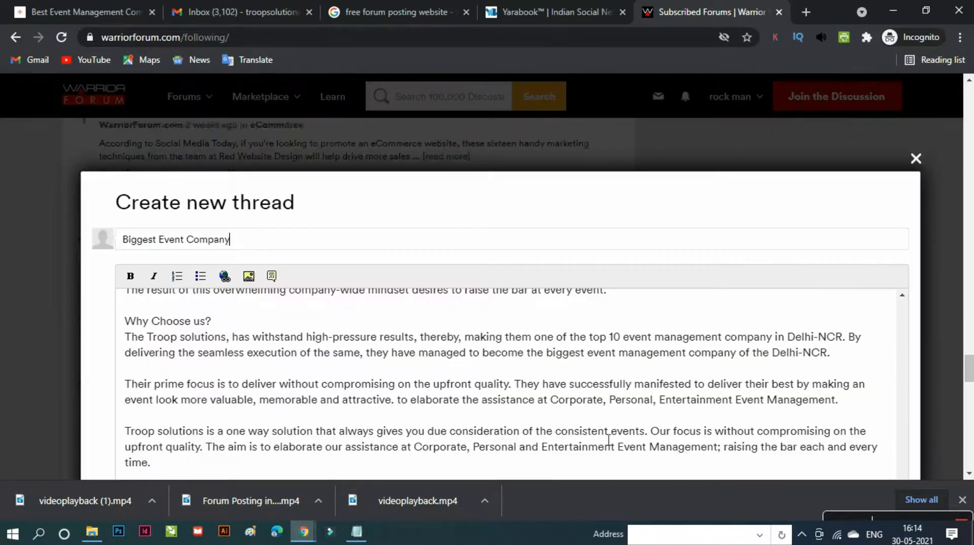
click(962, 499)
scroll(880, 474, down, 3)
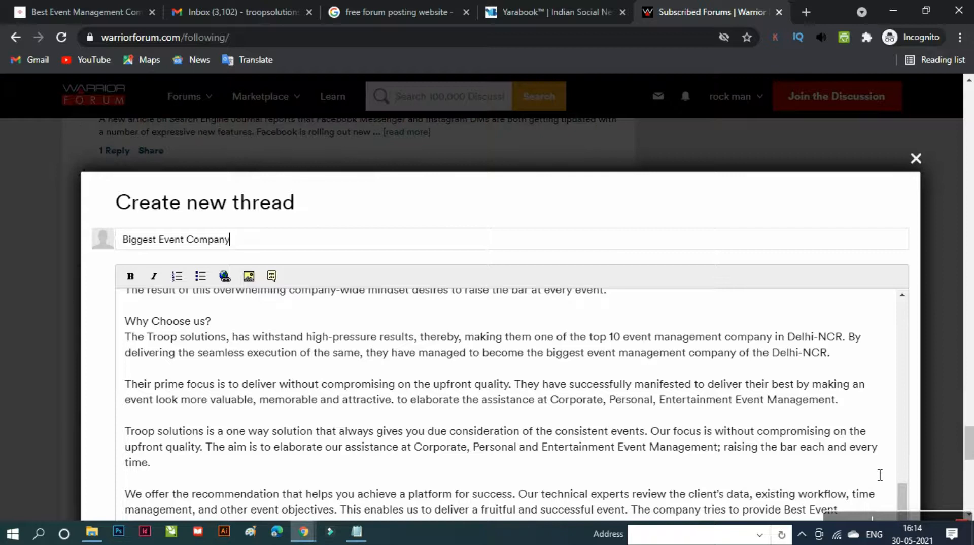
mouse_move(903, 503)
mouse_down()
mouse_move(902, 350)
mouse_move(903, 499)
mouse_up()
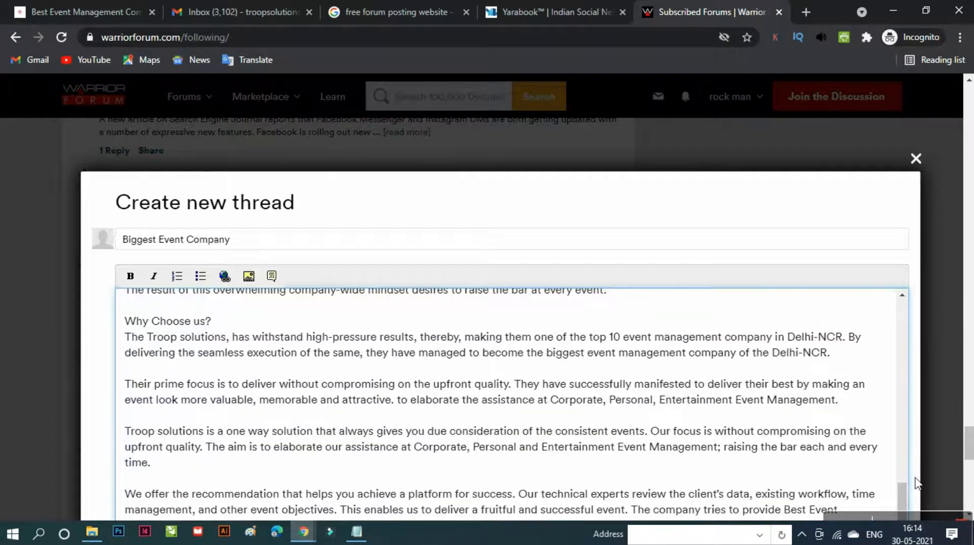
scroll(685, 479, down, 2)
Step: Delete all of the pasted article text from the thread body
click(679, 482)
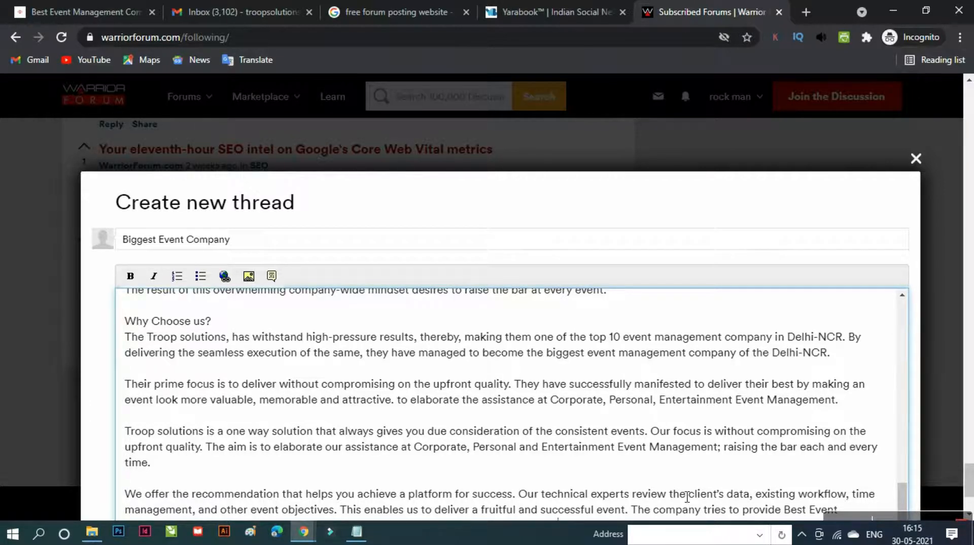
scroll(686, 496, down, 1)
scroll(686, 492, down, 3)
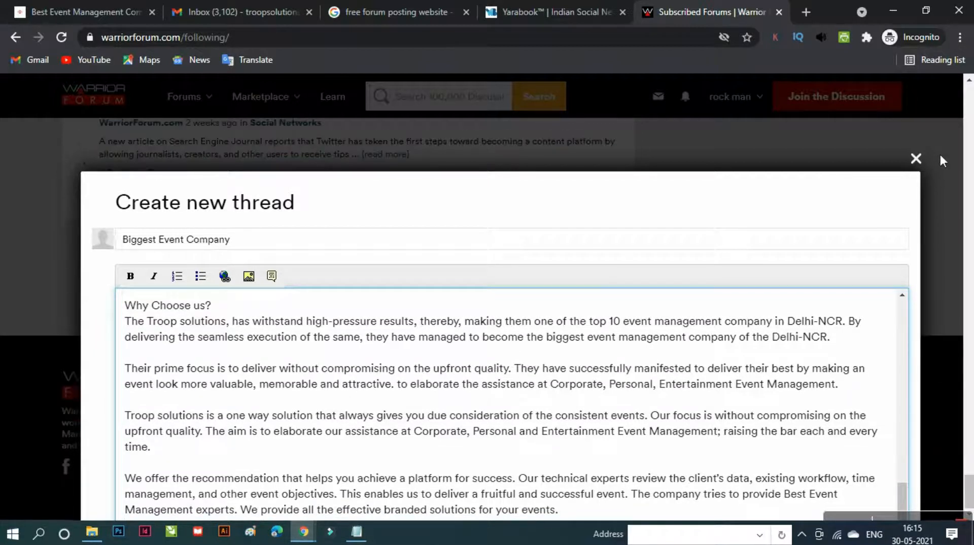
click(818, 169)
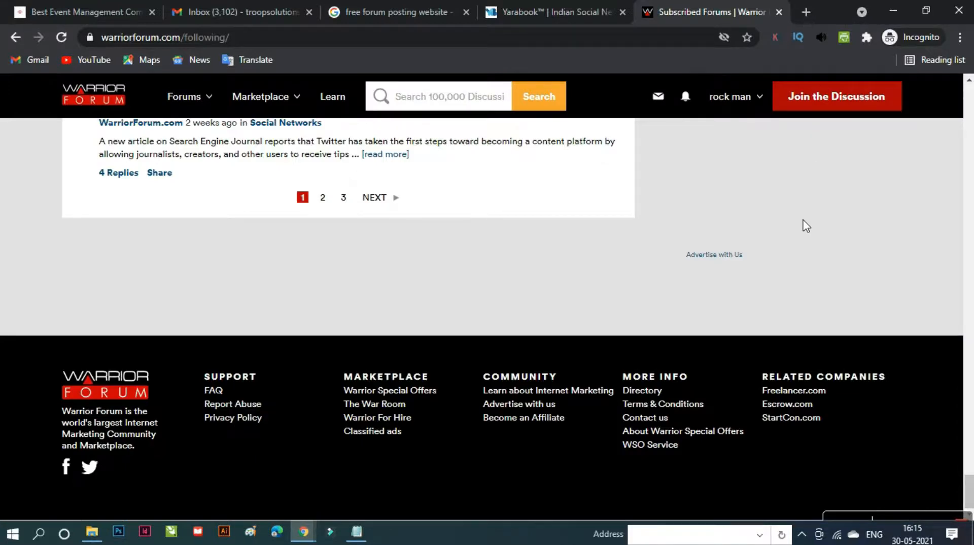
click(809, 102)
click(610, 351)
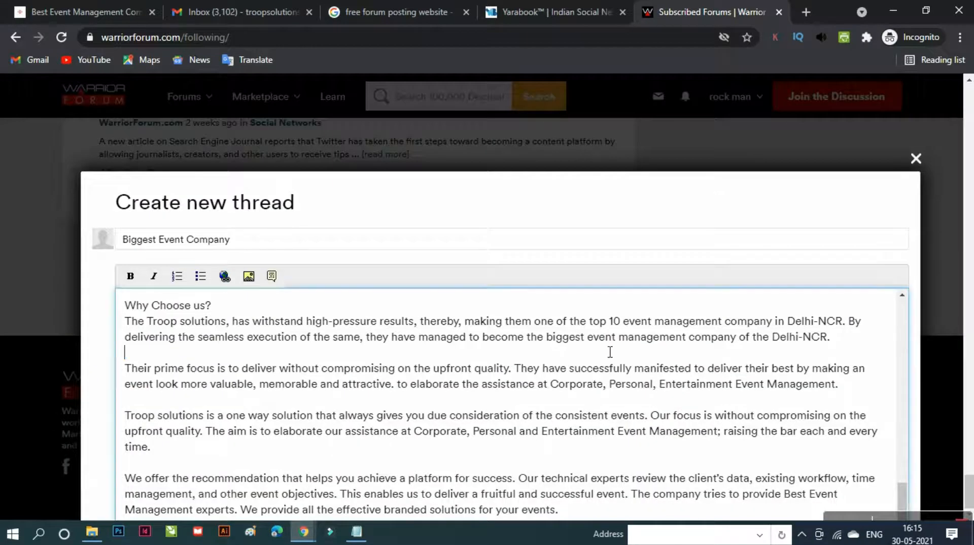
triple_click(602, 366)
key(ctrl+a)
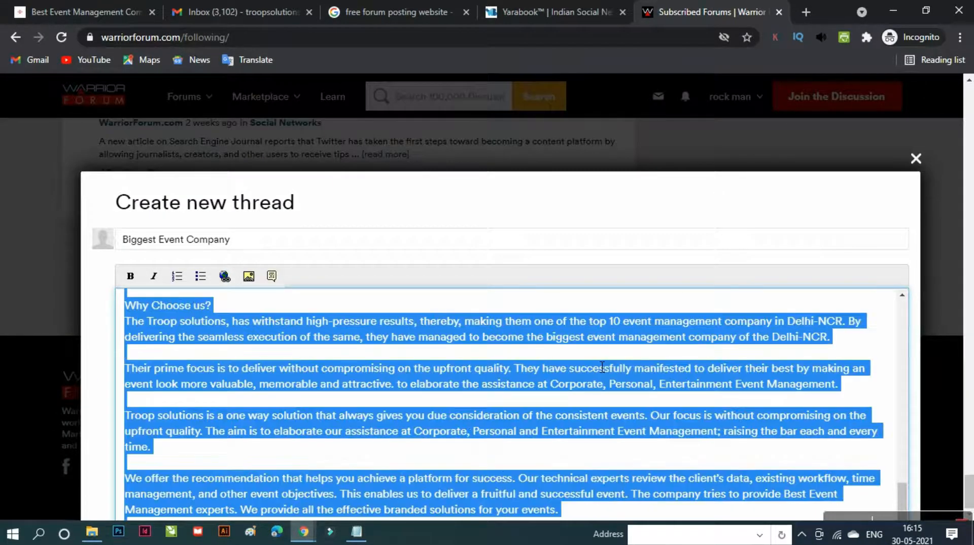
key(BackSpace)
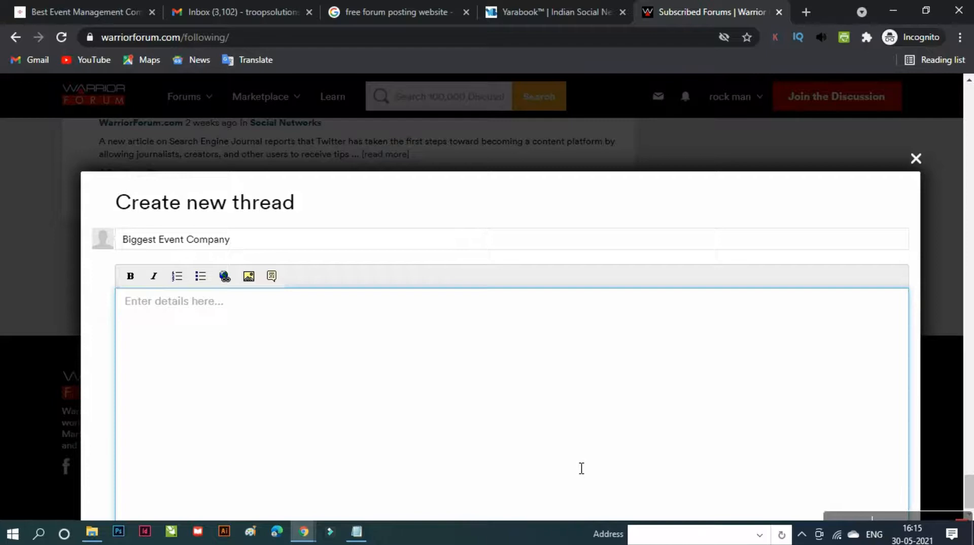
Step: Zoom the page out to 80% and copy the article again from Notepad
key(ctrl+minus)
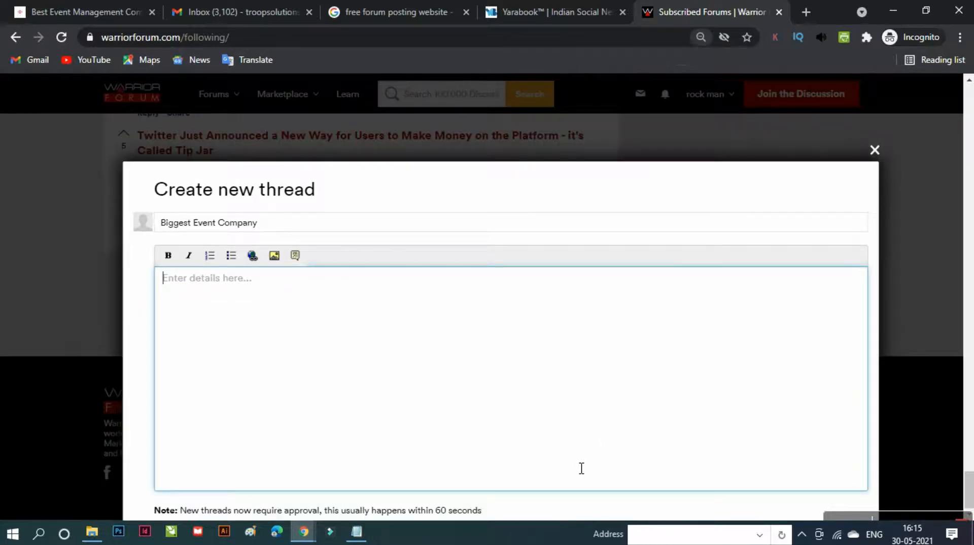
key(ctrl+minus)
key(ctrl+v)
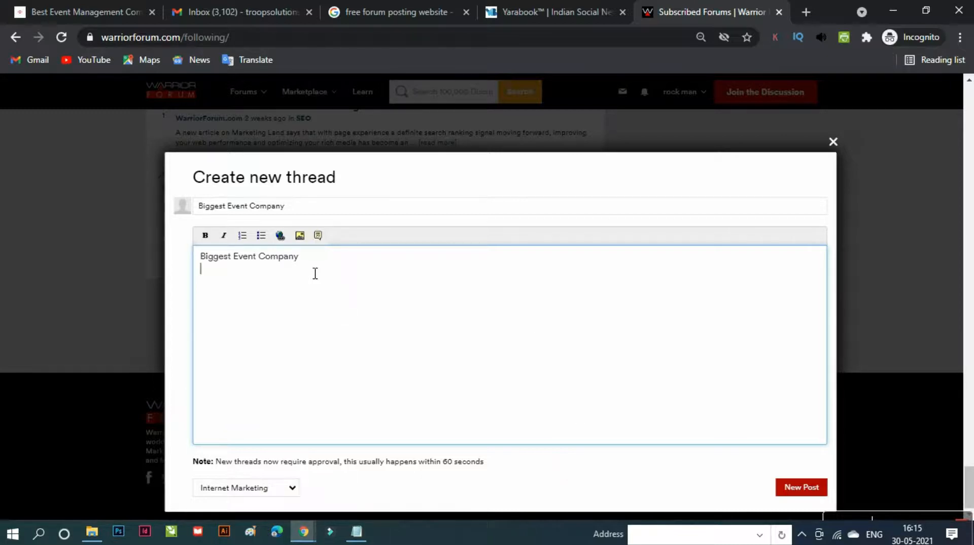
scroll(309, 287, up, 2)
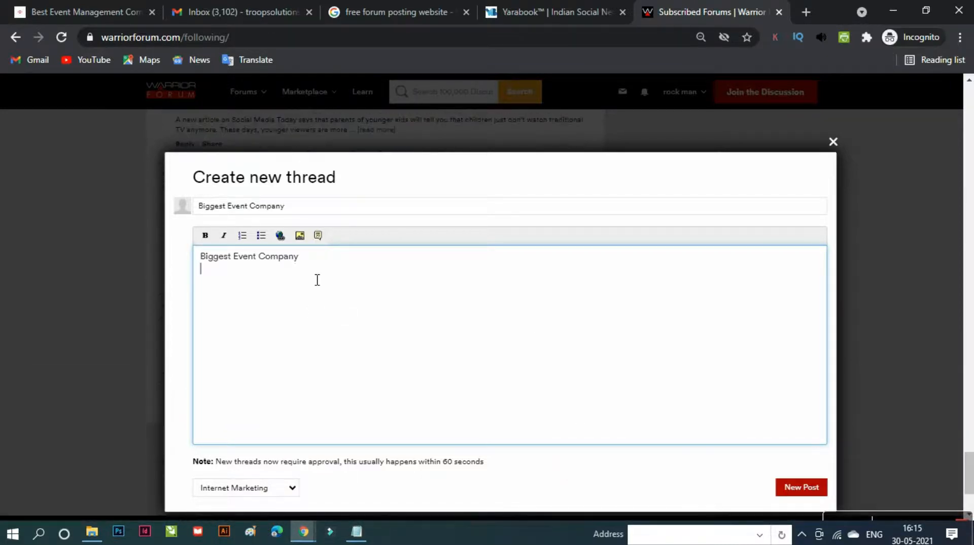
click(358, 534)
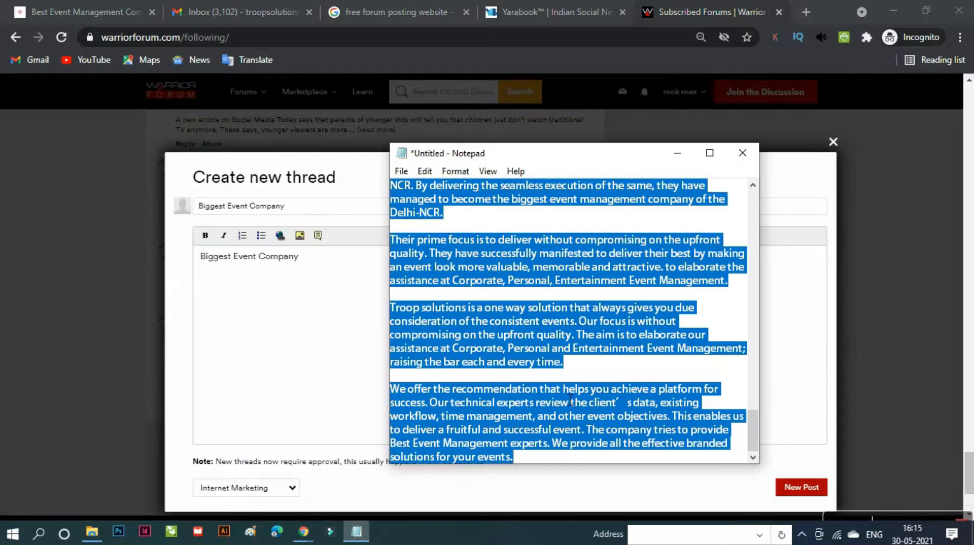
click(677, 153)
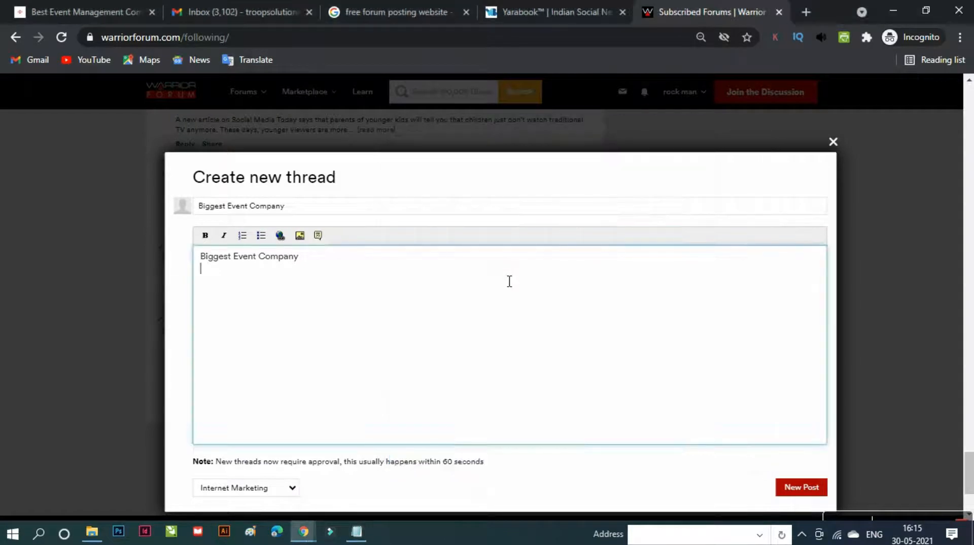
Step: Replace the body with the full event-management article and submit the thread
key(ctrl+a)
key(BackSpace)
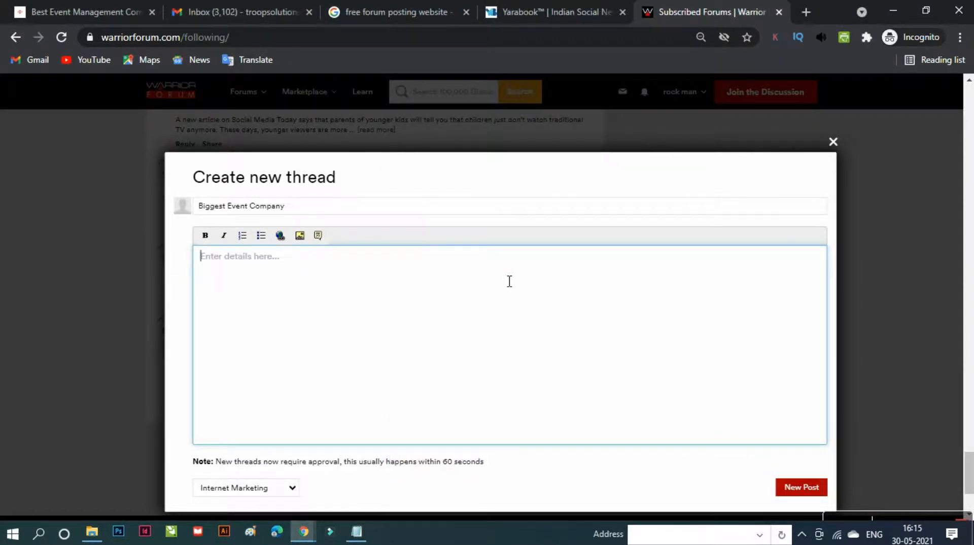
key(ctrl+v)
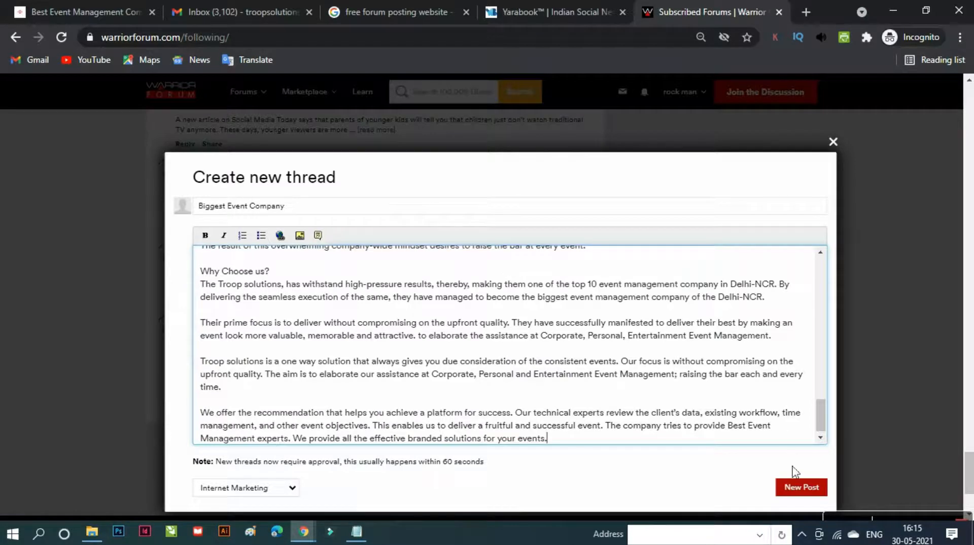
click(801, 489)
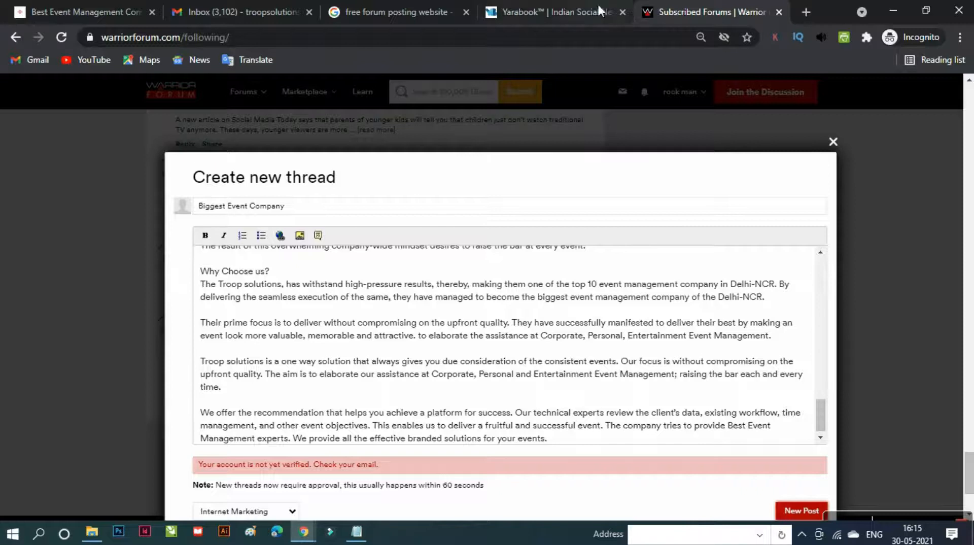
Step: In Gmail, open the Warrior Forum confirmation email and follow 'Activate my account now'
click(238, 12)
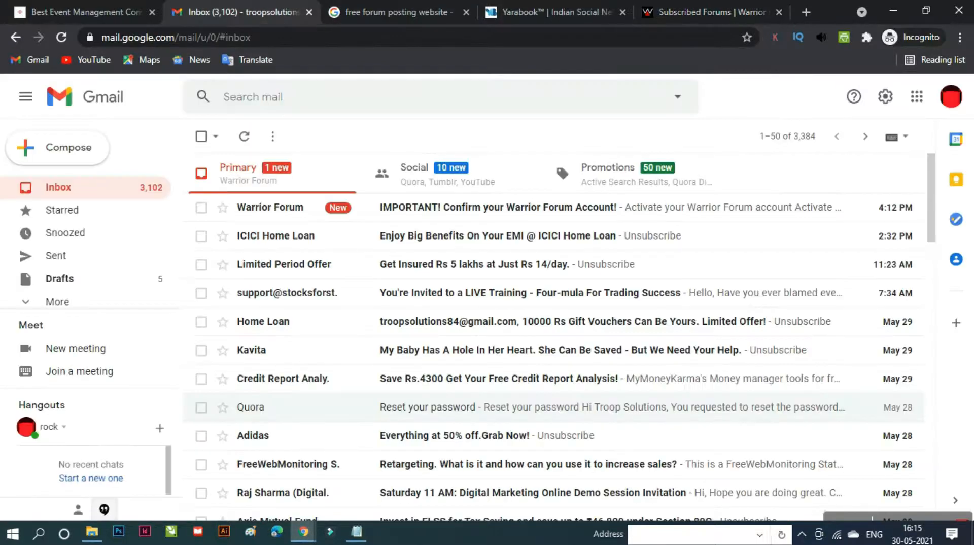
click(493, 217)
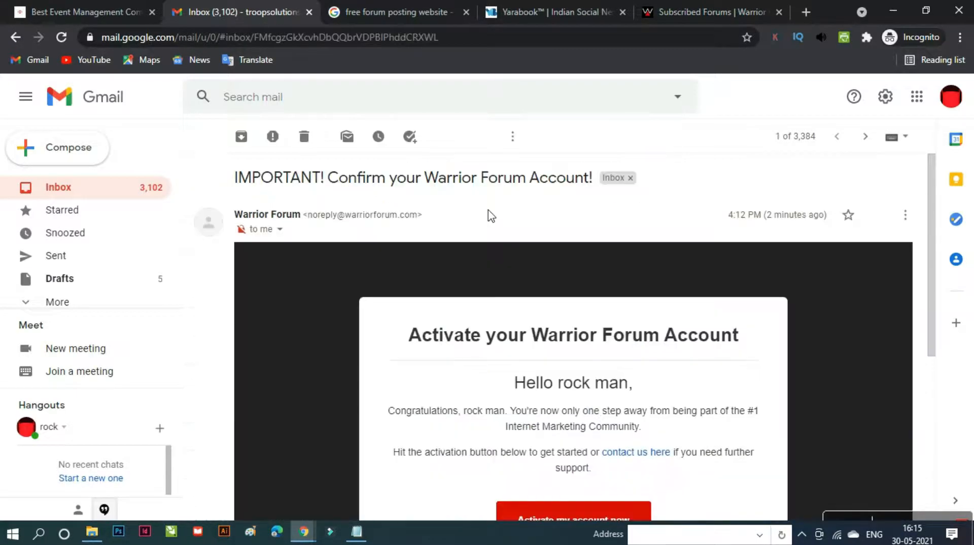
scroll(598, 441, down, 3)
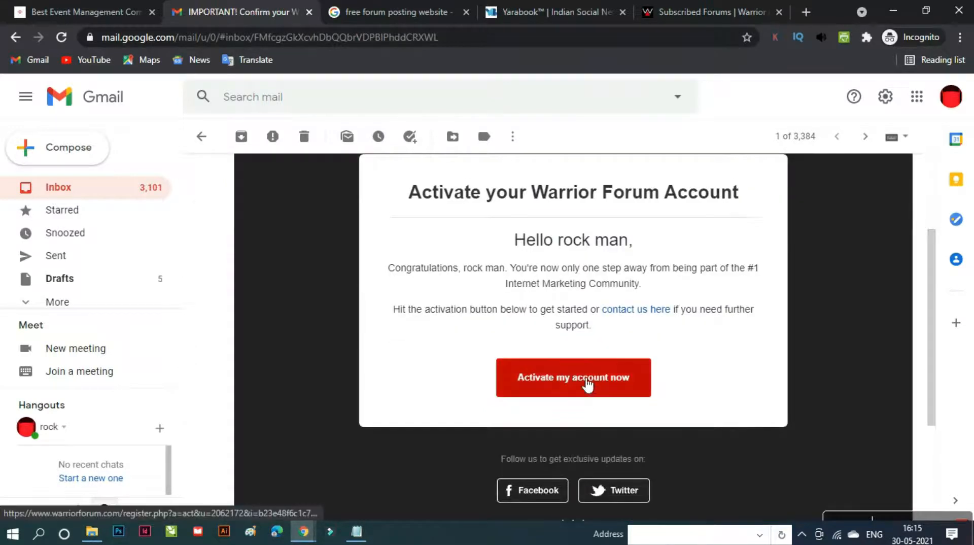
click(586, 383)
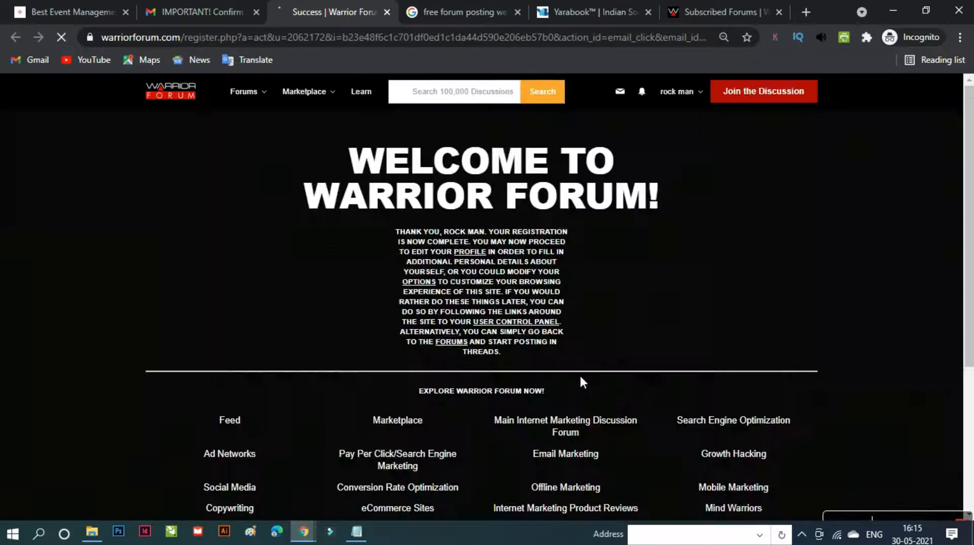
scroll(600, 396, down, 4)
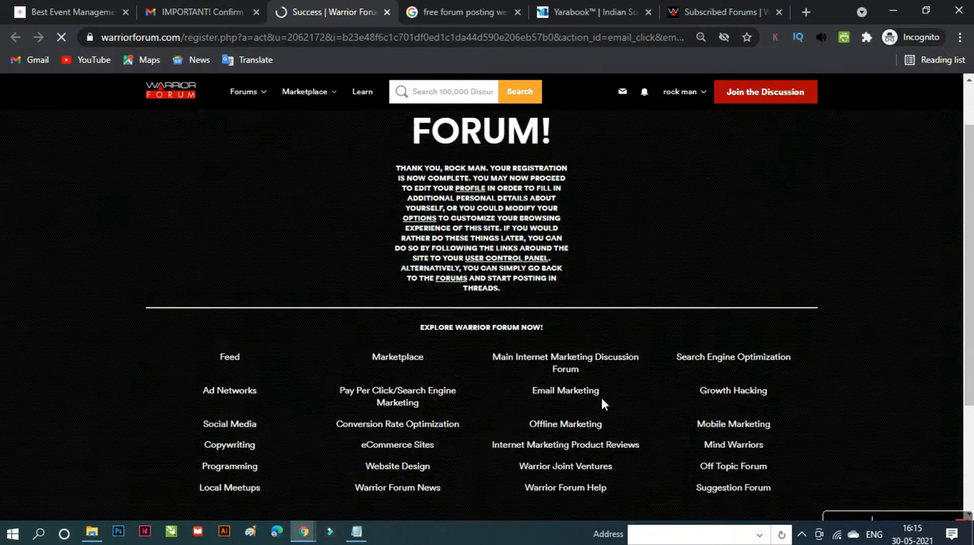
scroll(600, 396, up, 5)
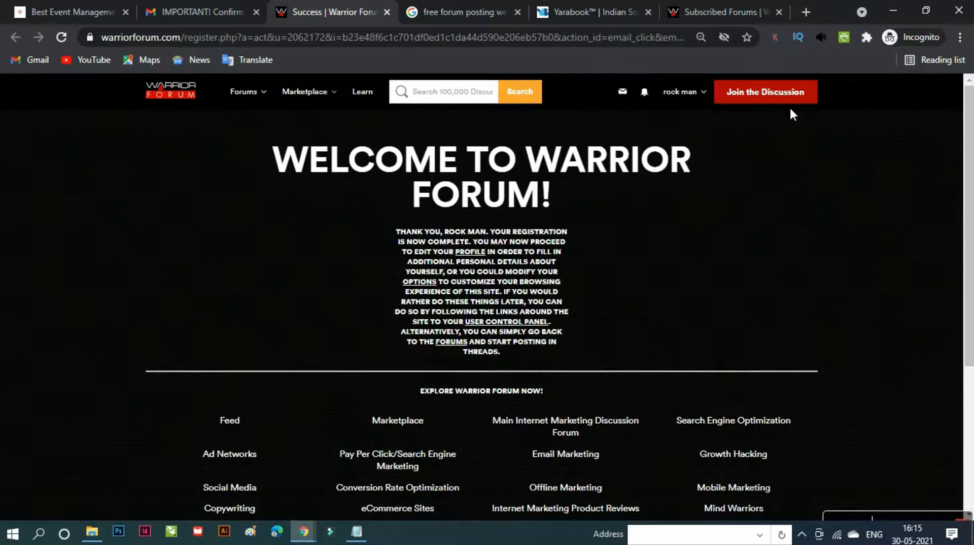
click(758, 94)
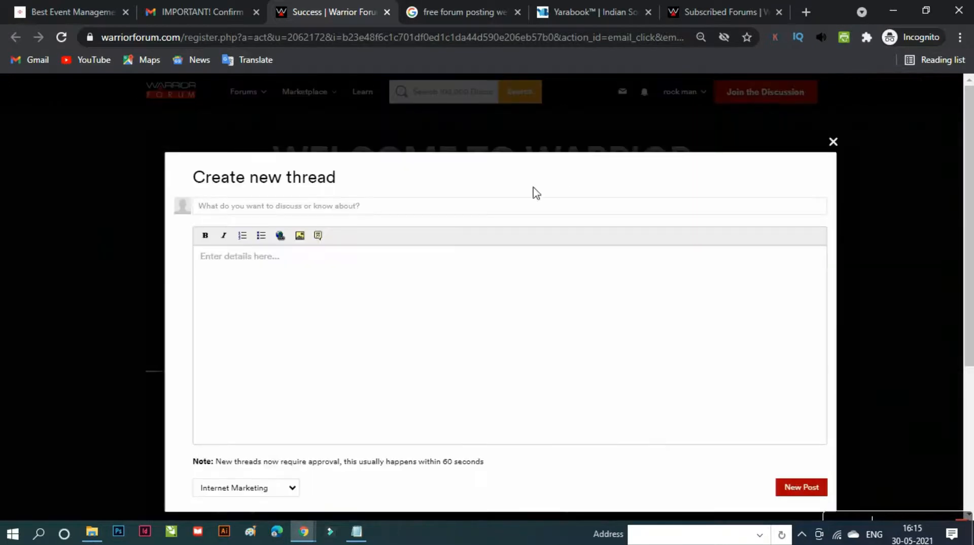
click(355, 288)
key(ctrl+v)
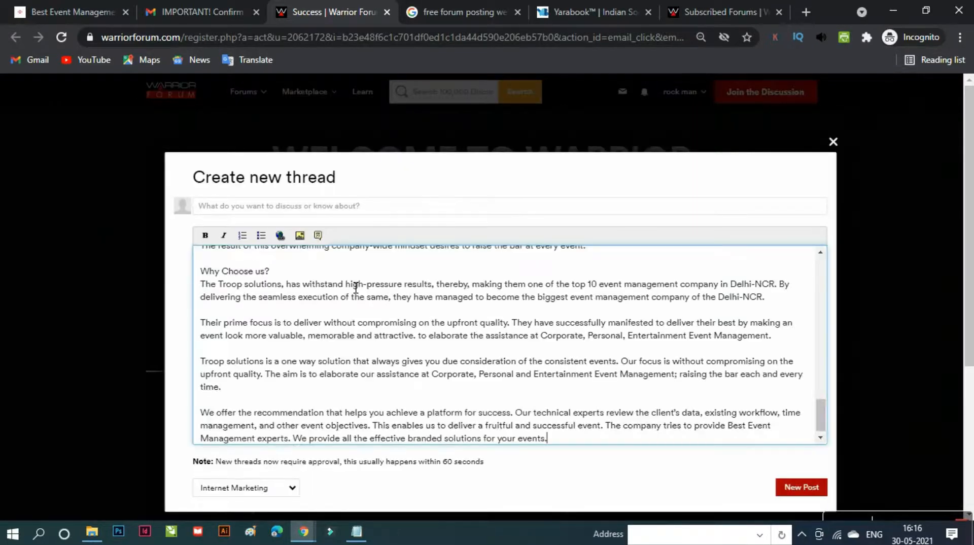
scroll(355, 298, up, 10)
scroll(356, 298, up, 1)
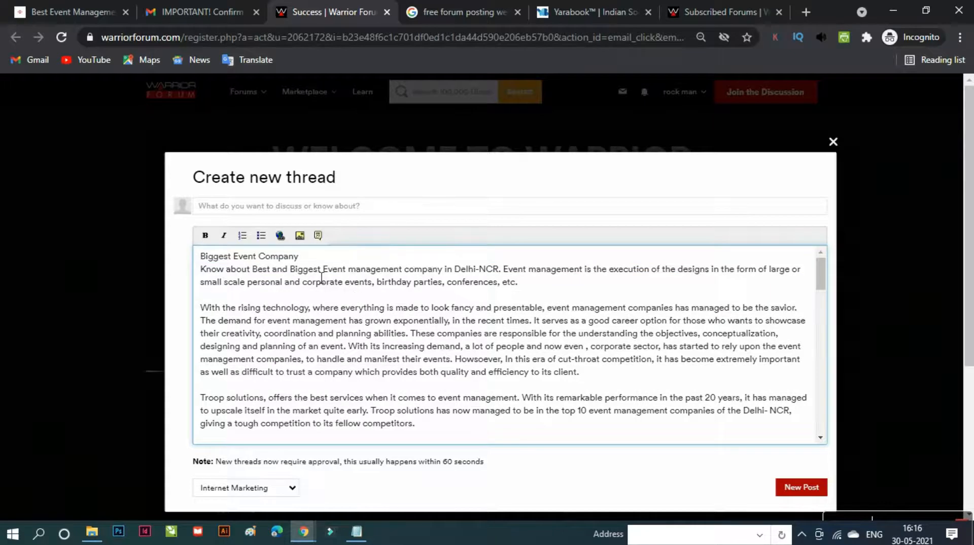
triple_click(283, 259)
key(ctrl+c)
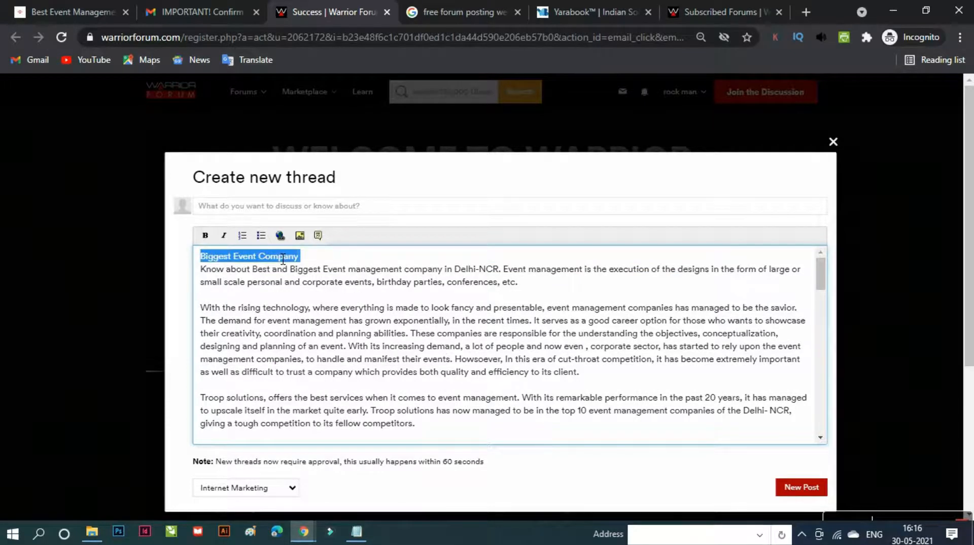
click(300, 210)
key(ctrl+v)
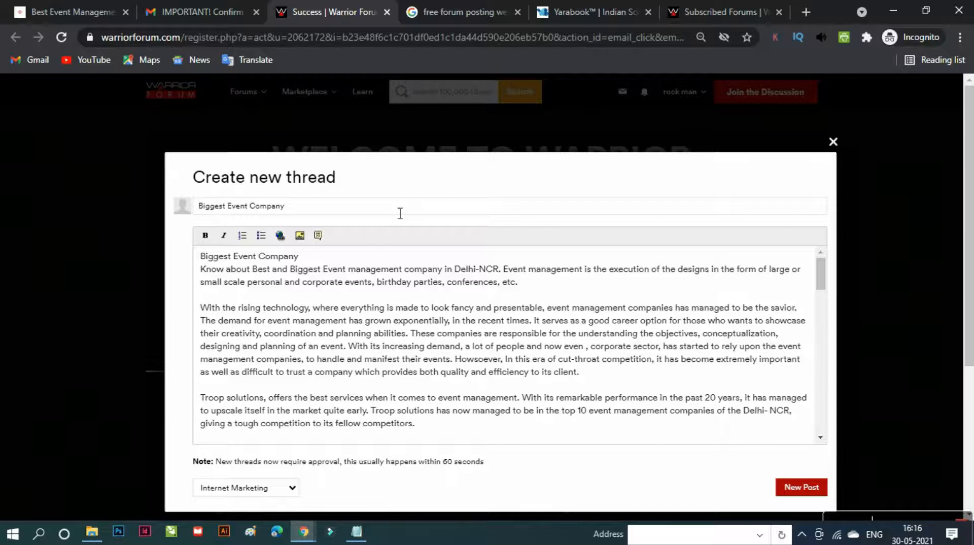
text(w)
key(BackSpace)
text(Whic)
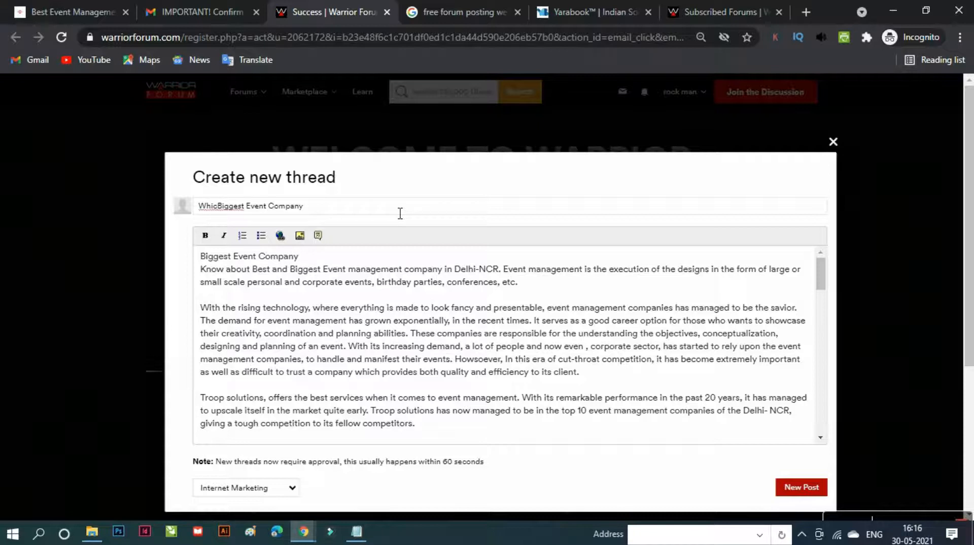
text(h comp)
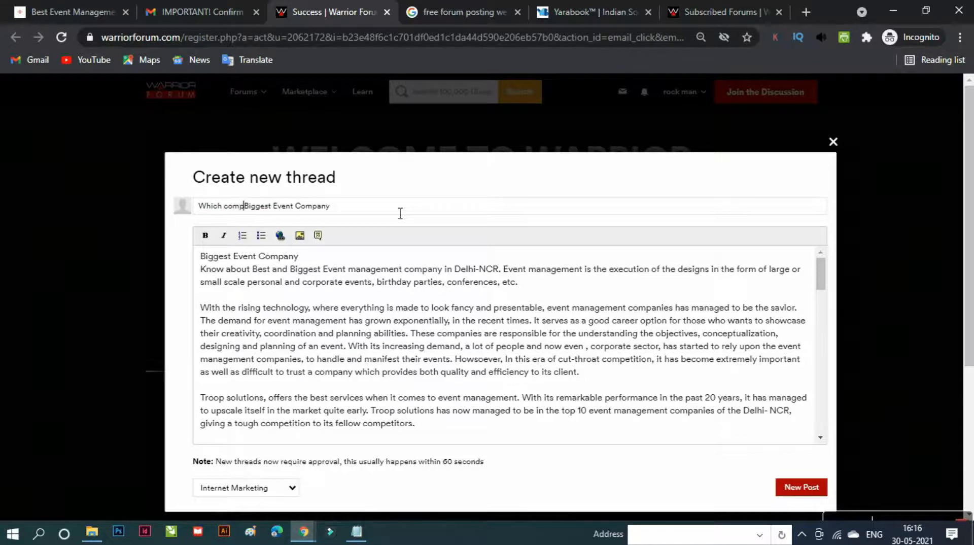
key(BackSpace)
key(BackSpace)
key(BackSpace)
key(BackSpace)
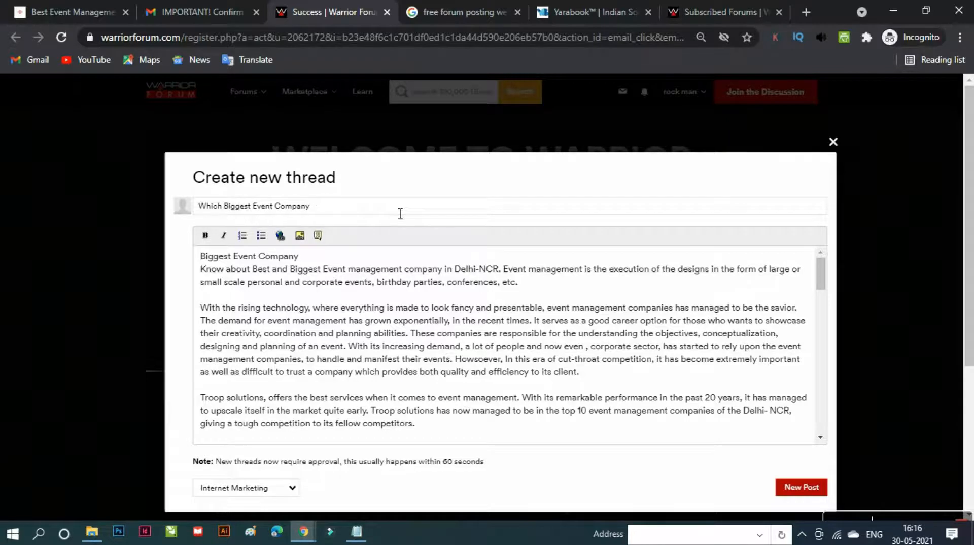
text(Company is)
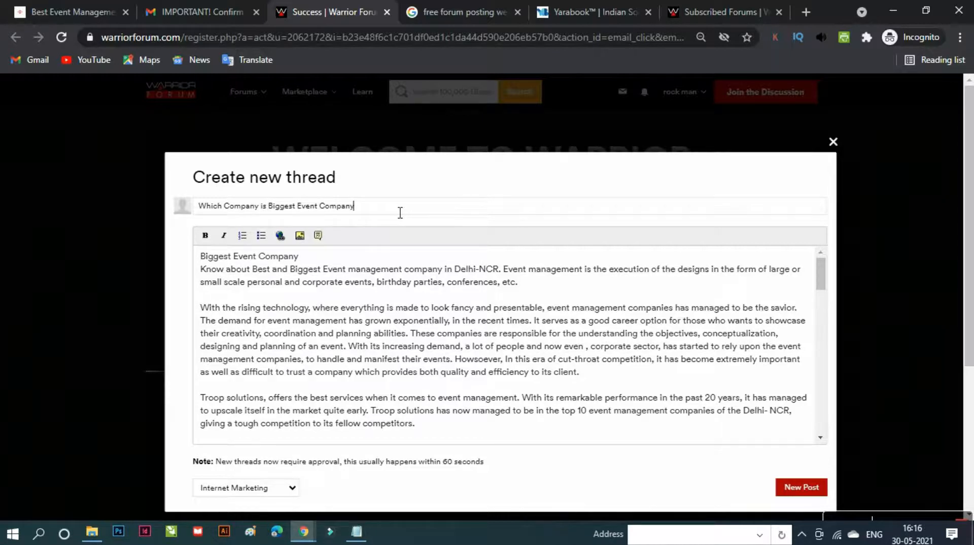
scroll(722, 386, down, 3)
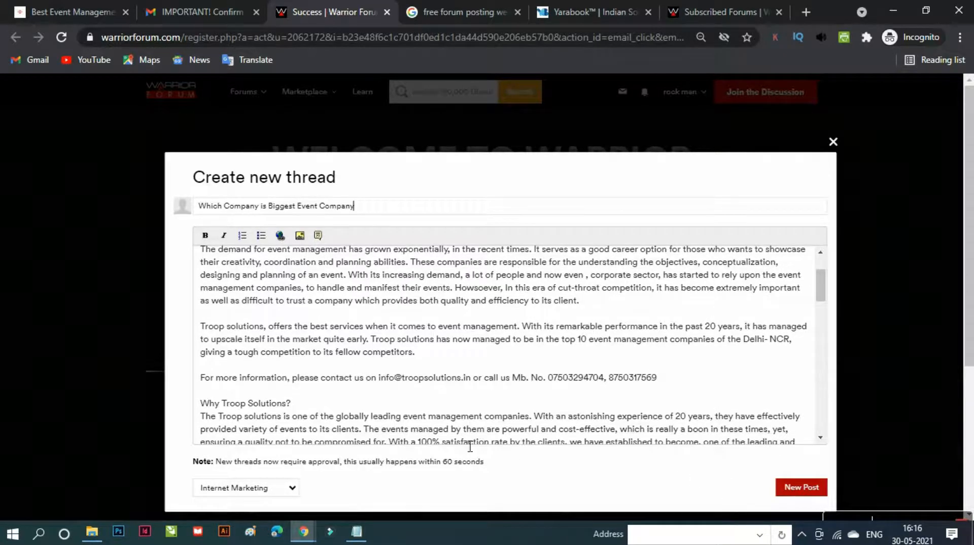
scroll(292, 489, down, 2)
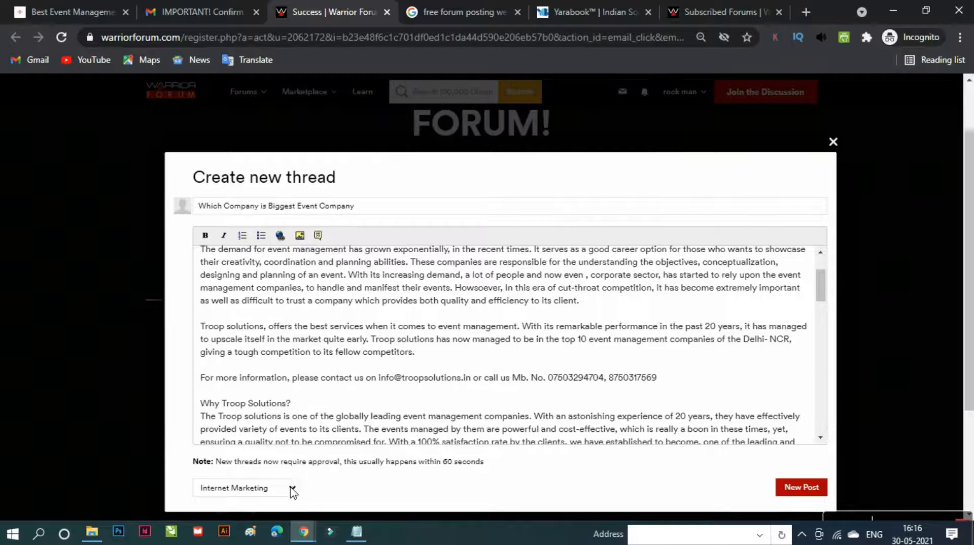
click(292, 488)
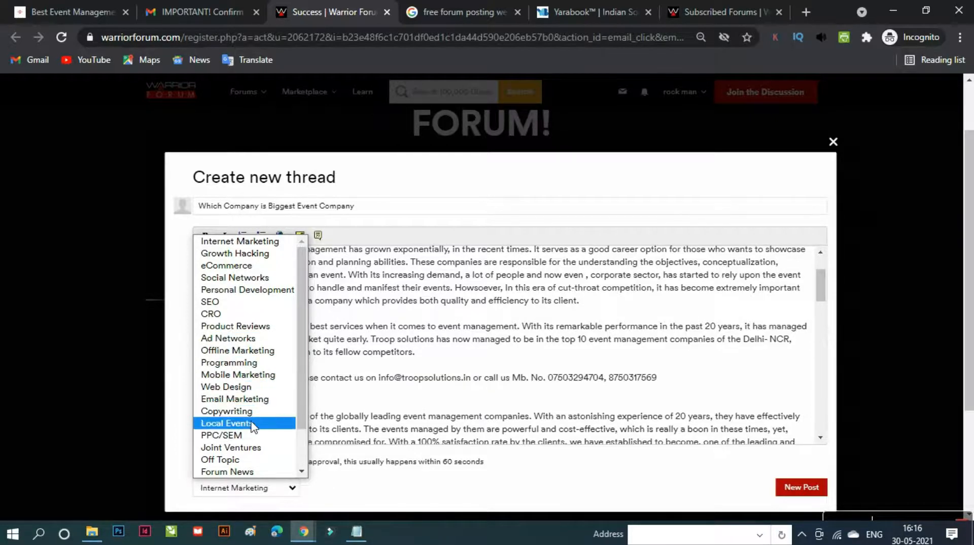
scroll(250, 429, down, 2)
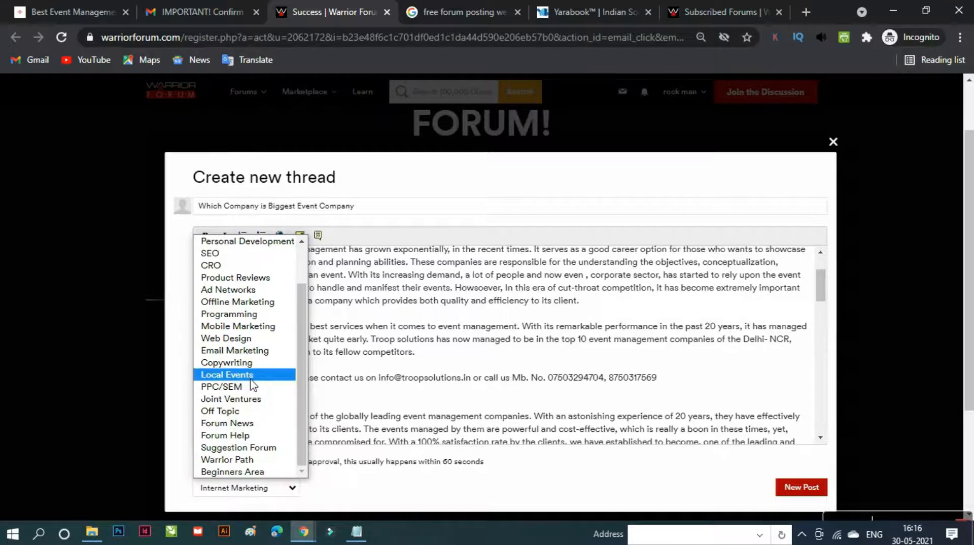
click(253, 380)
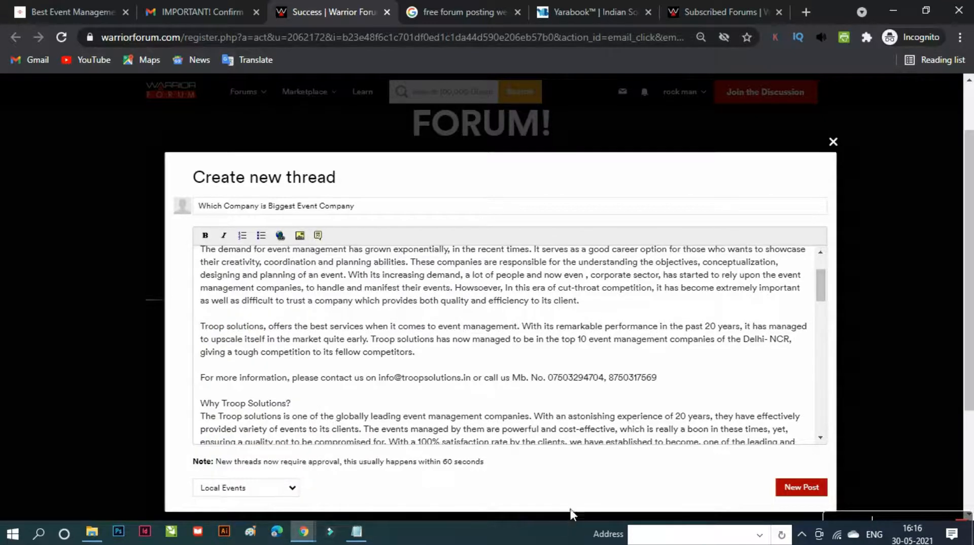
click(806, 494)
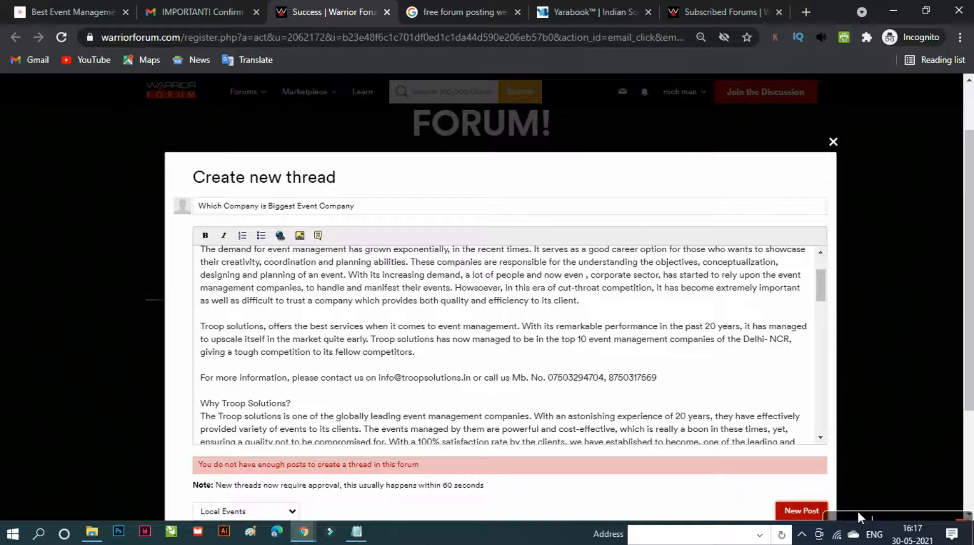
click(834, 142)
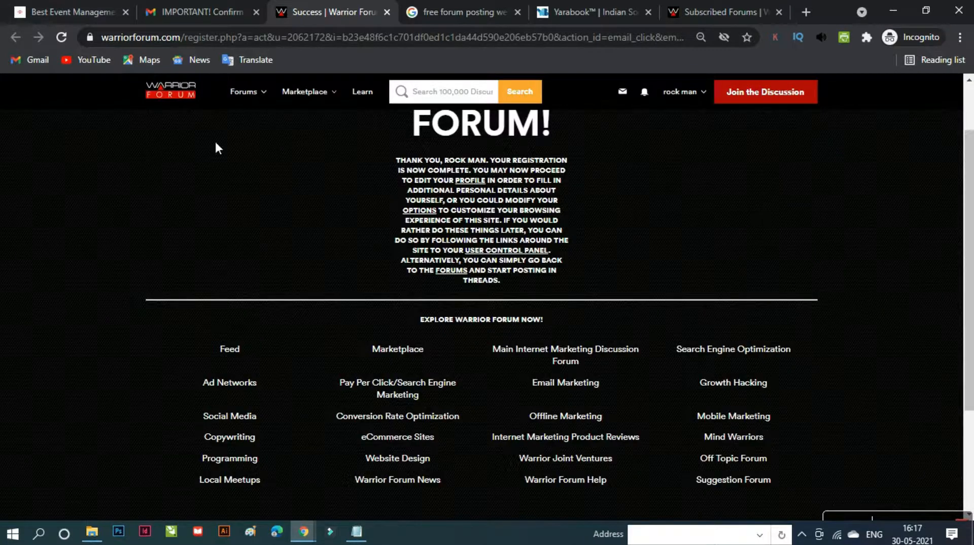
Step: Go to Latest Discussions and open the SEO thread 'How to make SEO link building plan?'
scroll(405, 202, up, 2)
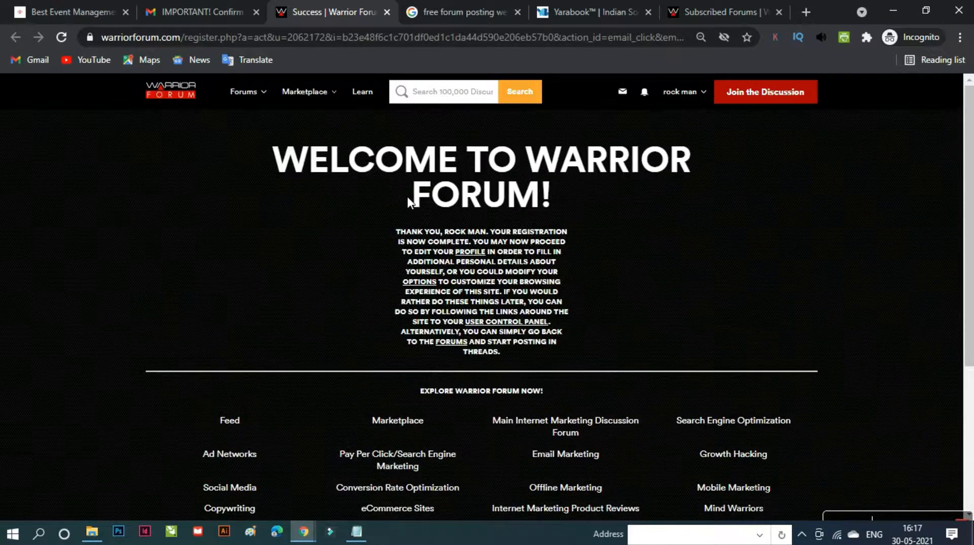
click(264, 93)
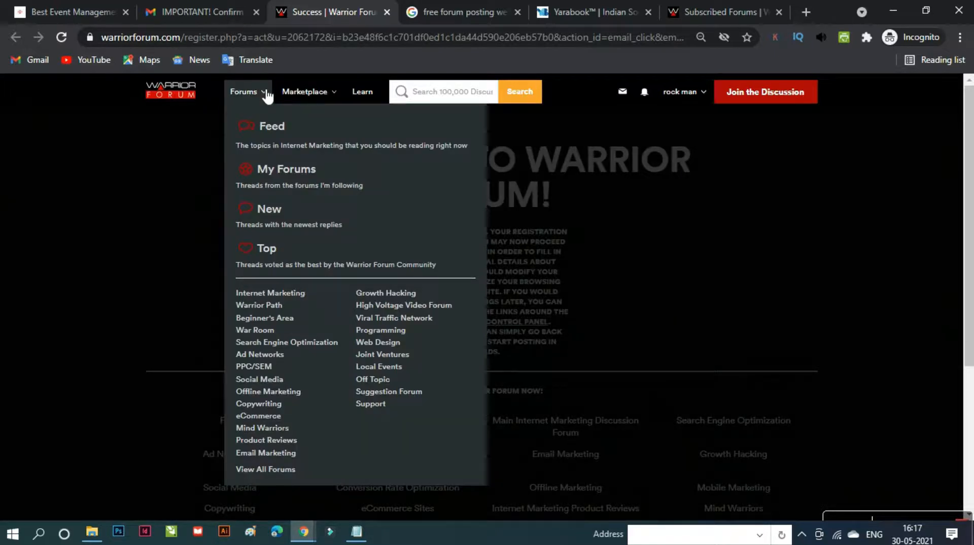
click(273, 217)
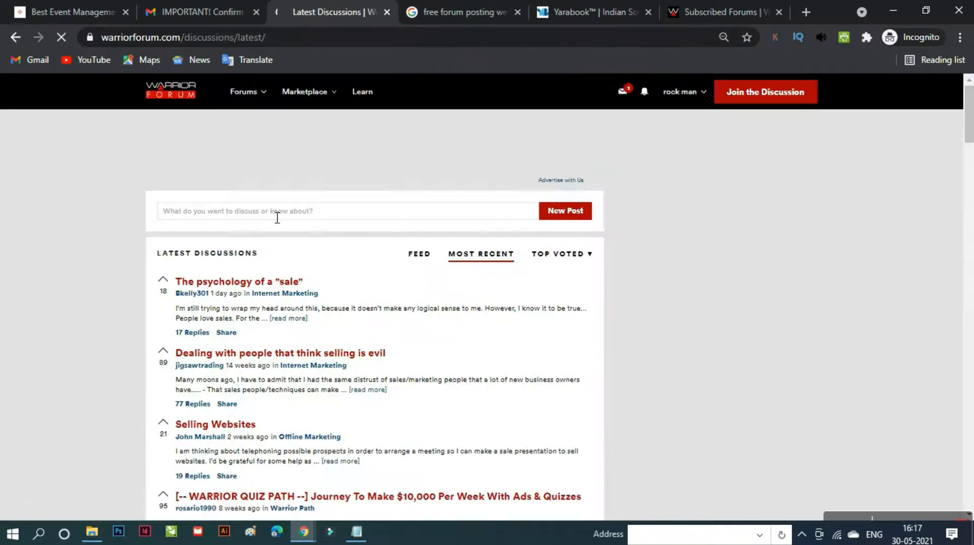
scroll(439, 330, down, 1)
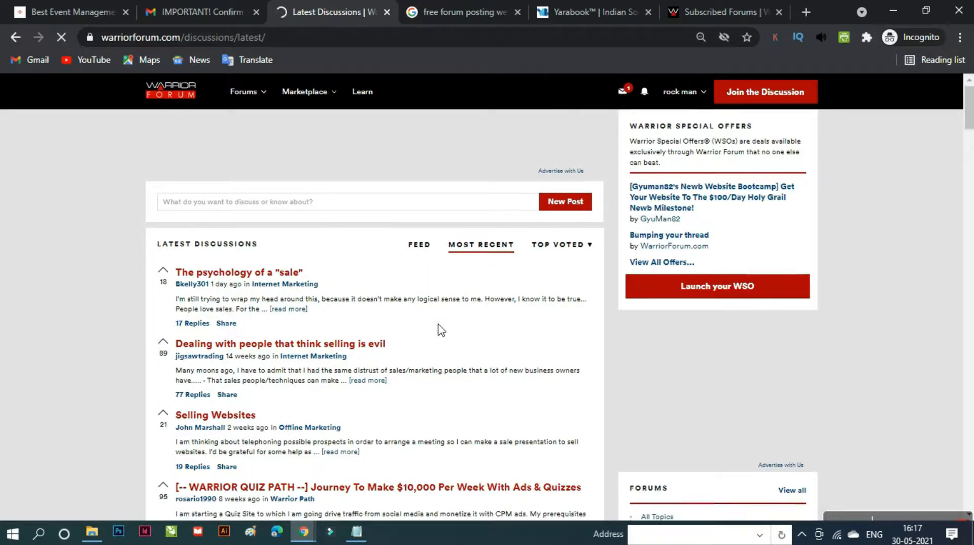
scroll(282, 337, down, 7)
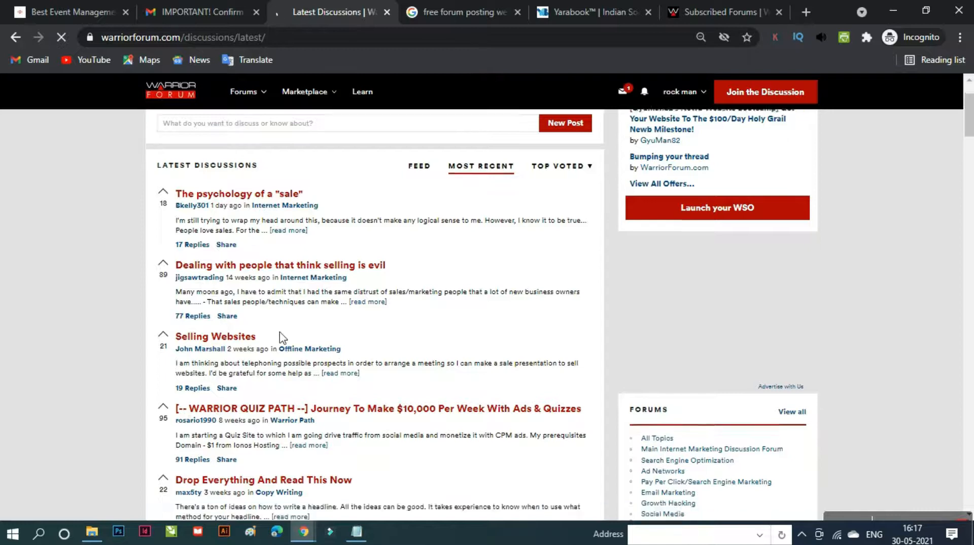
scroll(282, 337, down, 1)
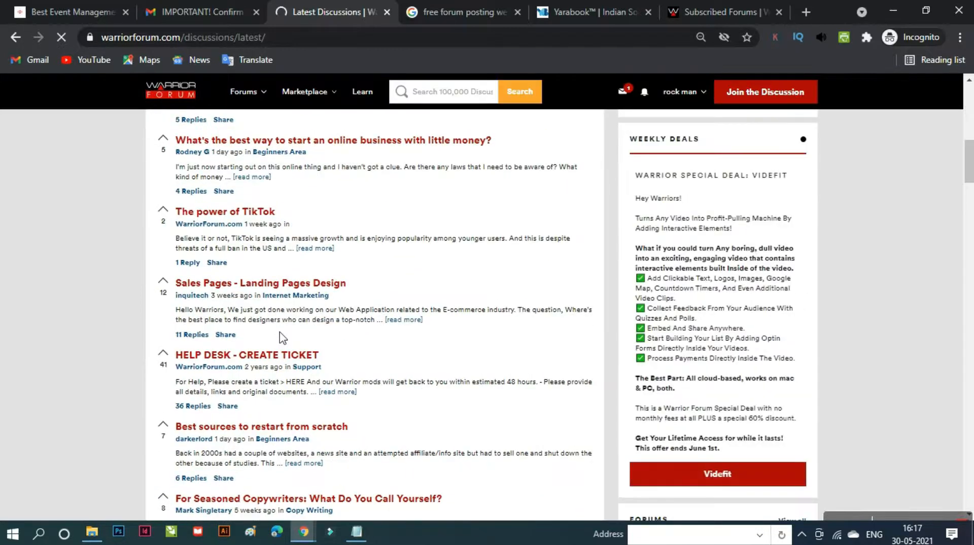
scroll(284, 338, down, 4)
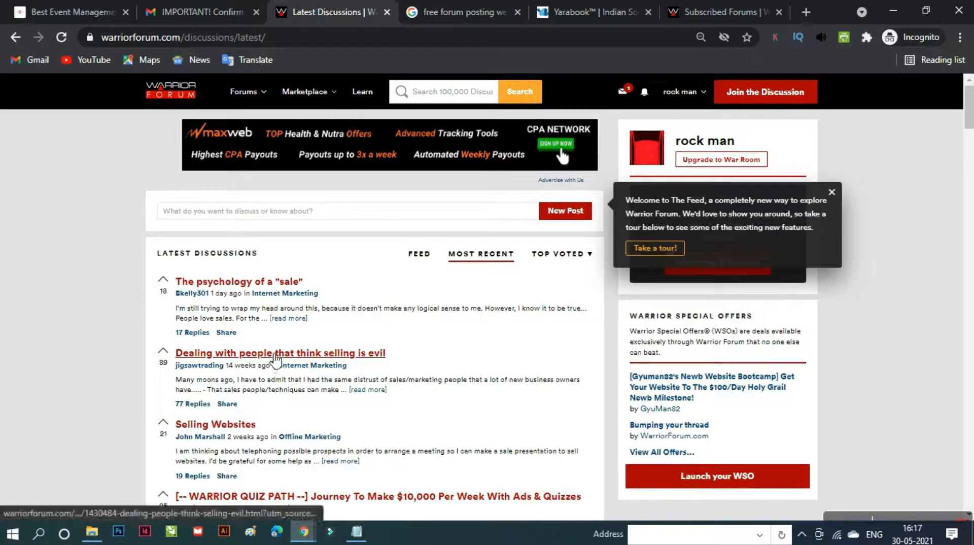
scroll(276, 359, down, 3)
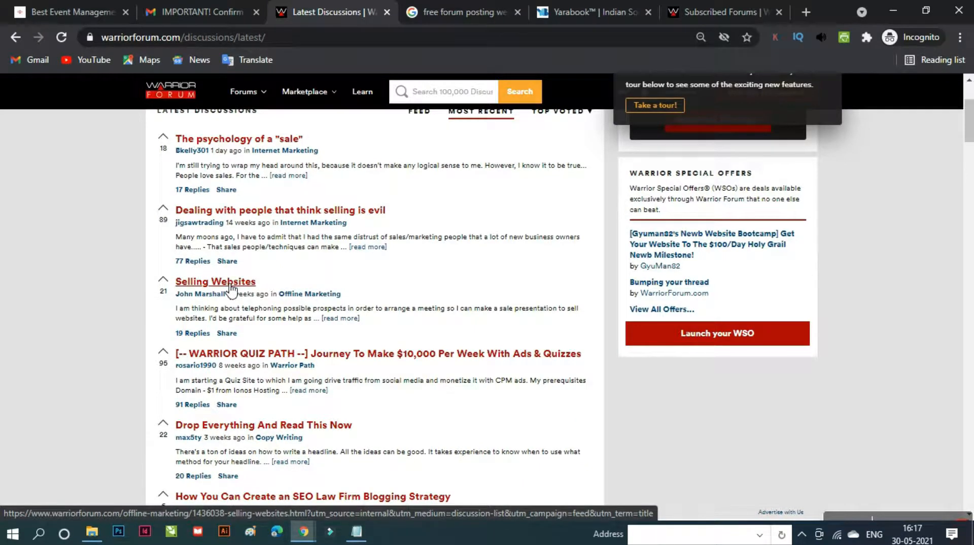
scroll(231, 288, down, 6)
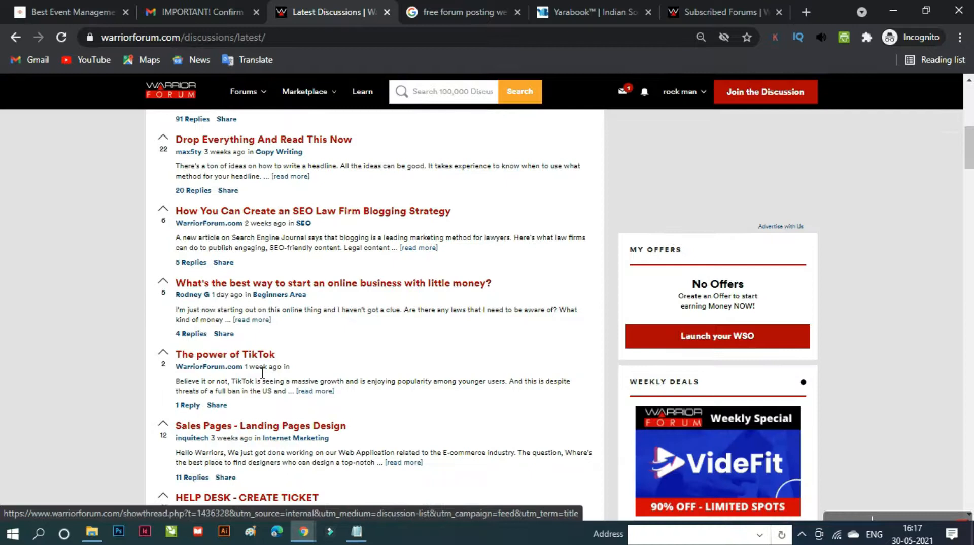
scroll(288, 373, down, 3)
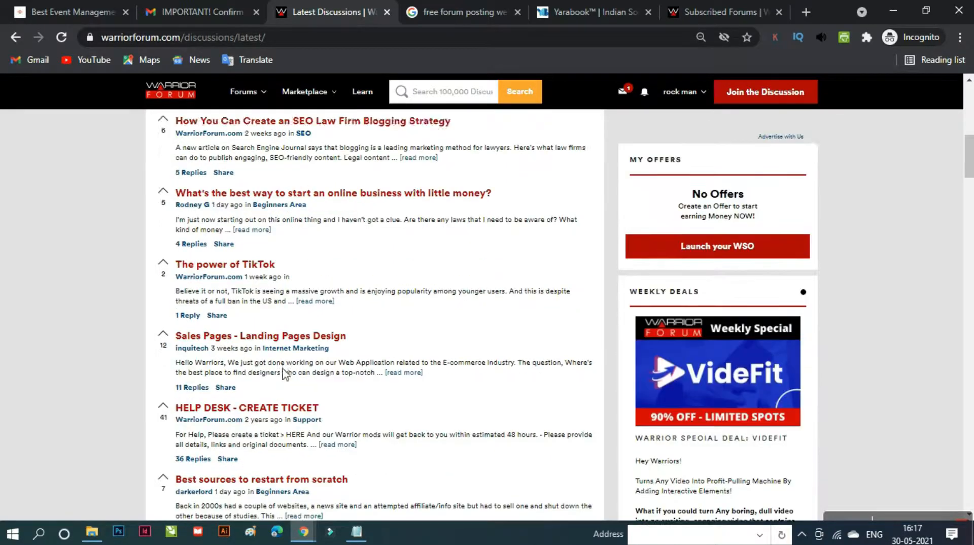
scroll(284, 375, down, 5)
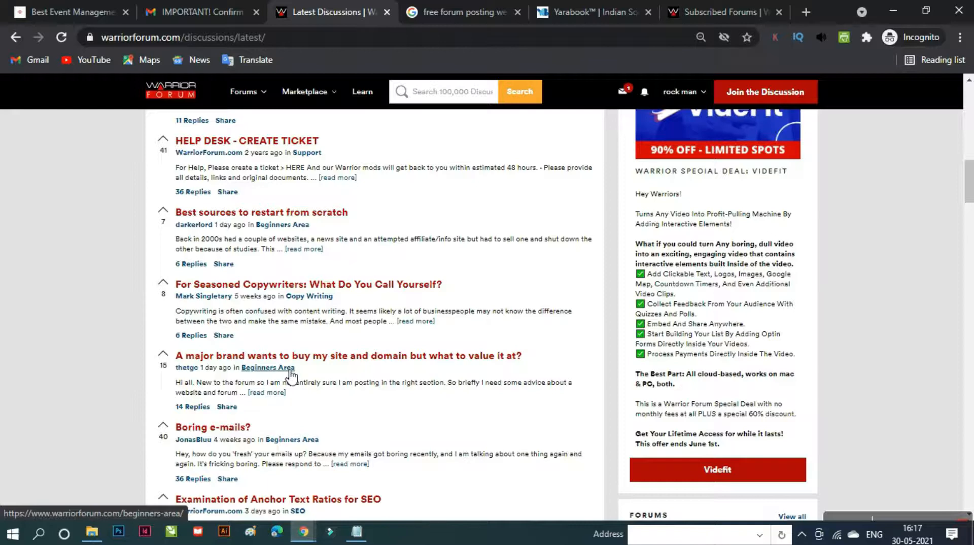
scroll(290, 375, down, 3)
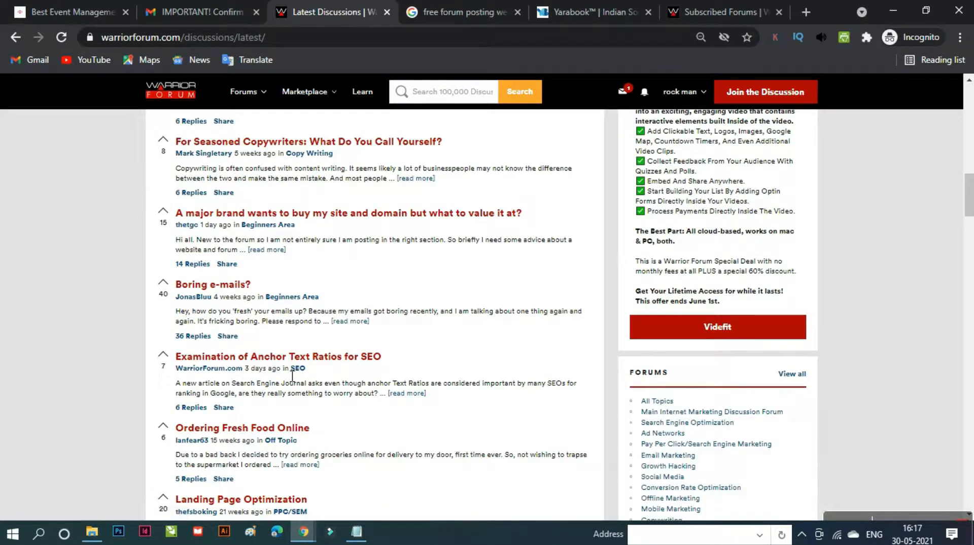
scroll(291, 376, down, 5)
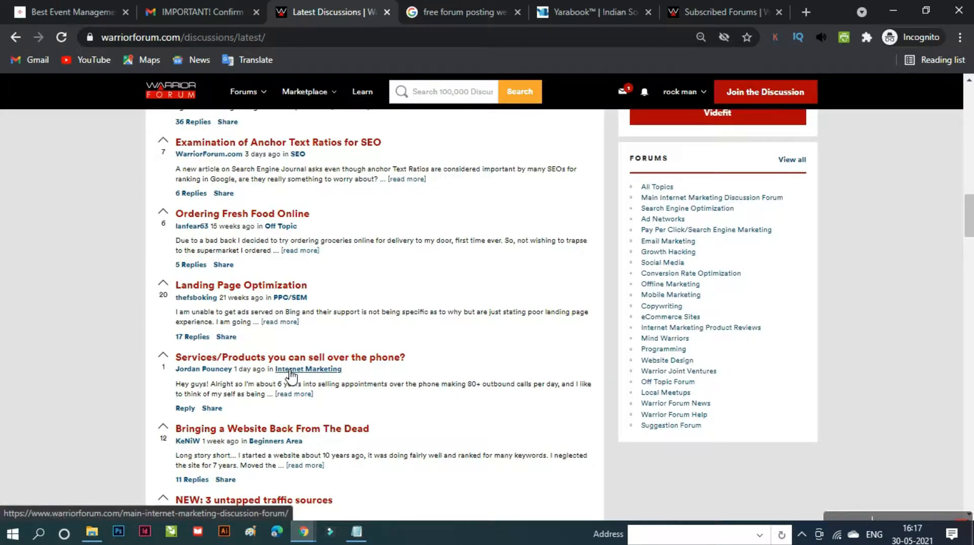
scroll(290, 375, down, 5)
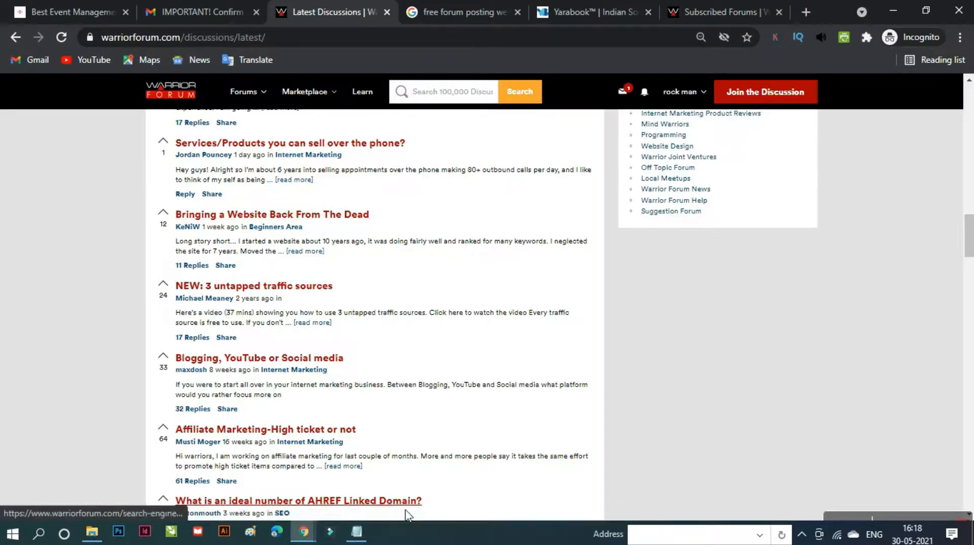
scroll(308, 436, down, 1)
scroll(308, 436, down, 3)
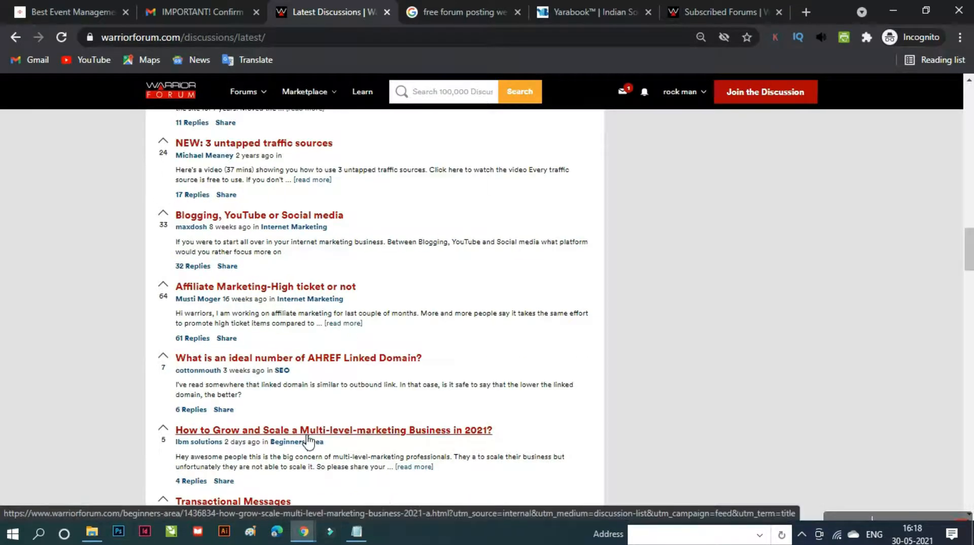
scroll(308, 440, down, 3)
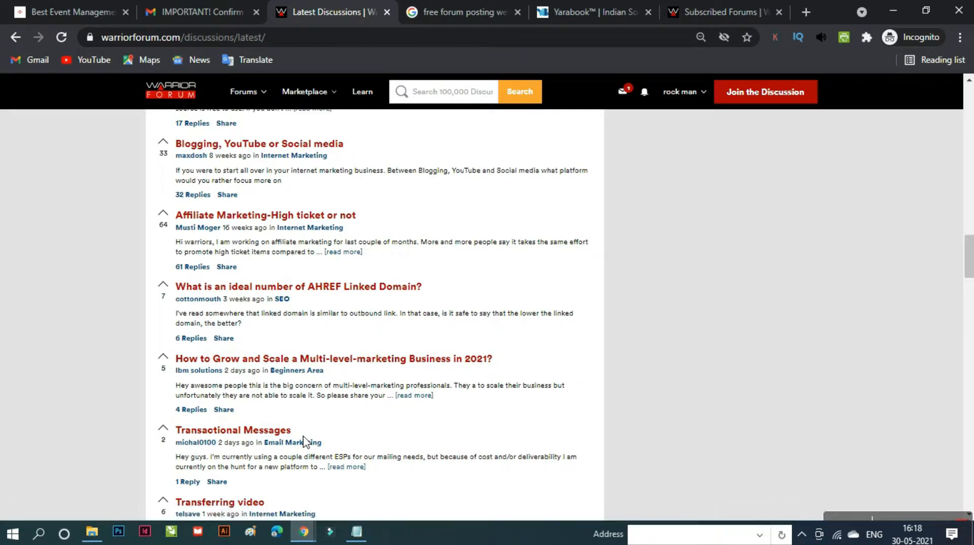
scroll(304, 441, down, 2)
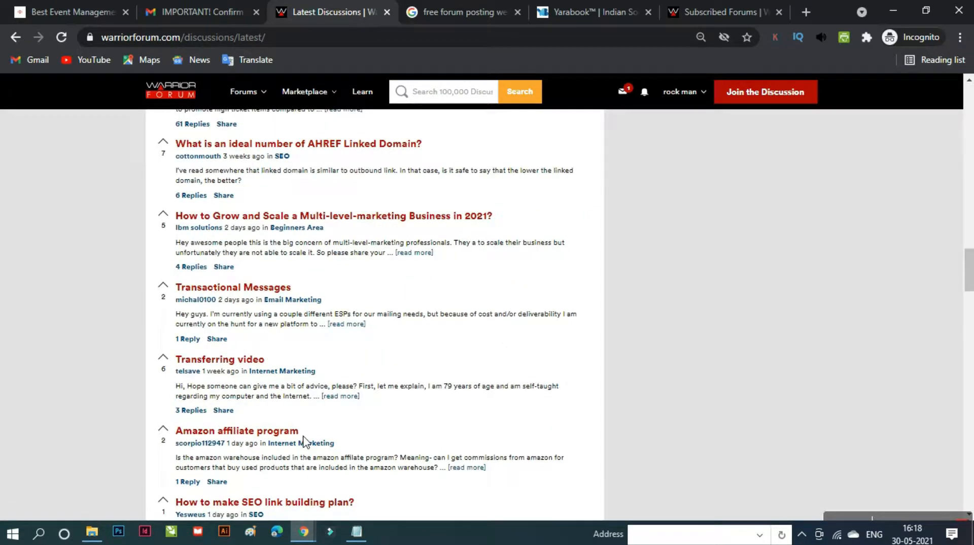
scroll(305, 439, down, 3)
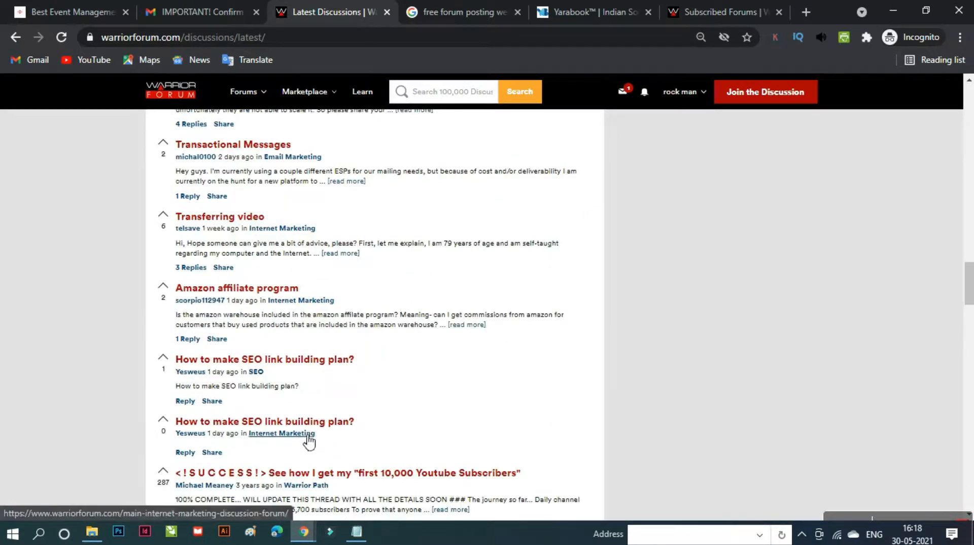
click(302, 361)
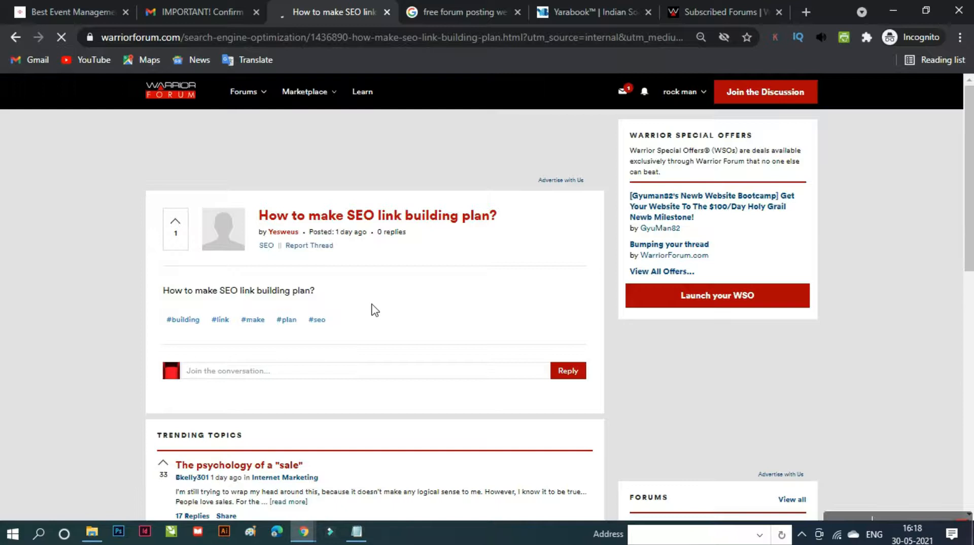
Step: Select the thread's question text 'How to make SEO link building plan?'
scroll(375, 311, down, 1)
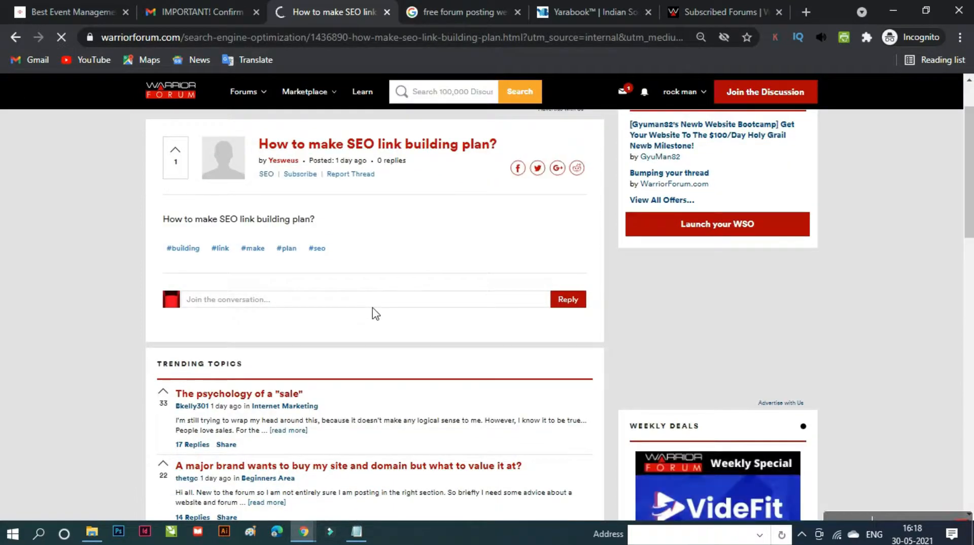
click(313, 302)
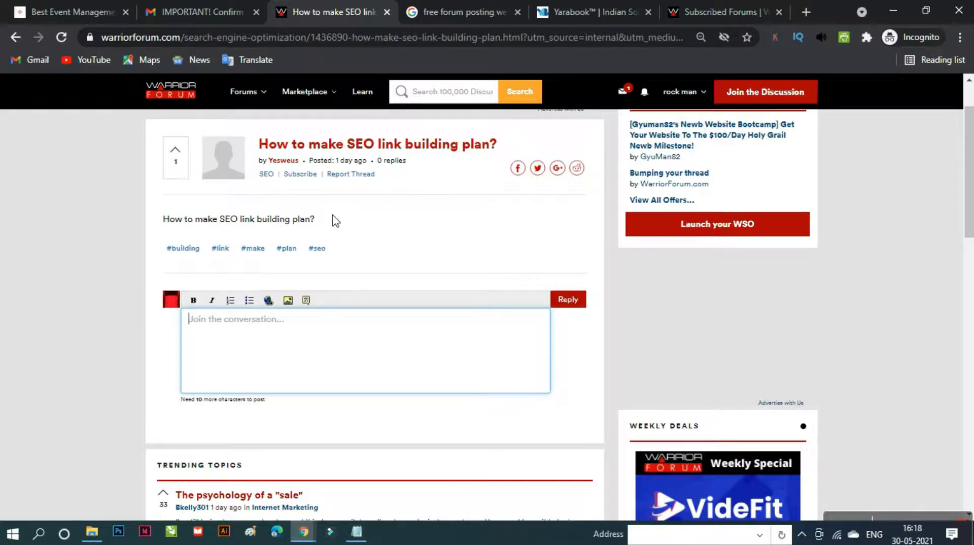
drag(318, 221, 172, 222)
key(ctrl+c)
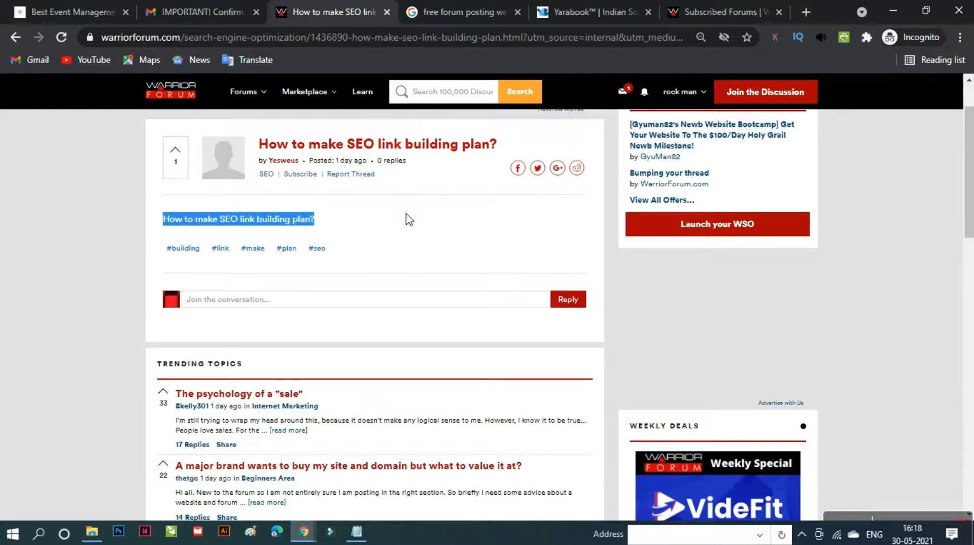
Step: Google 'How to make SEO link building plan?' and select the link-building strategies list
click(811, 7)
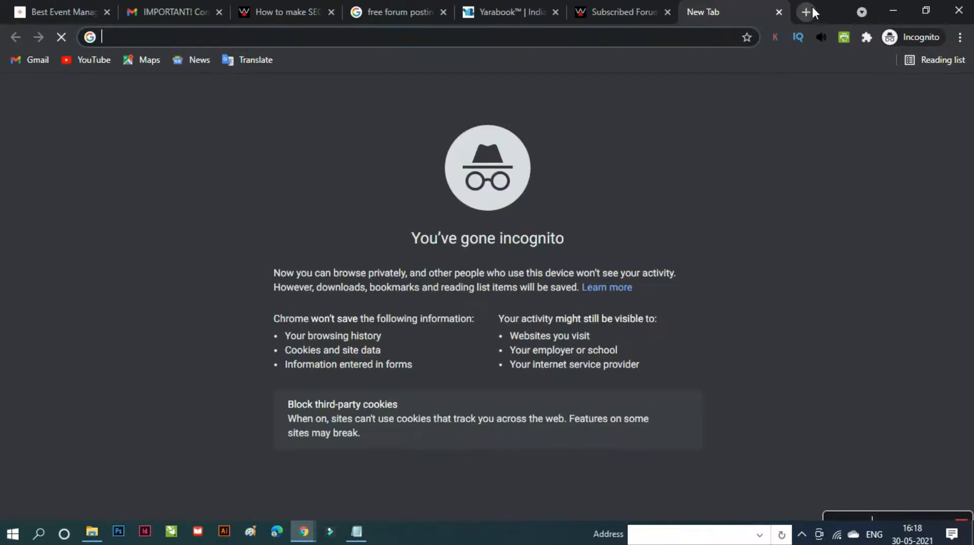
key(ctrl+v)
key(Return)
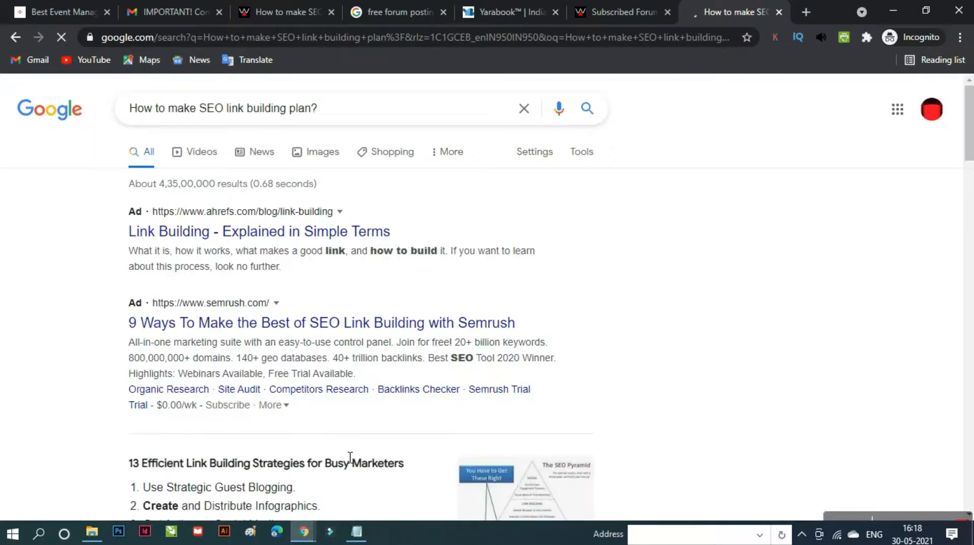
scroll(303, 421, down, 4)
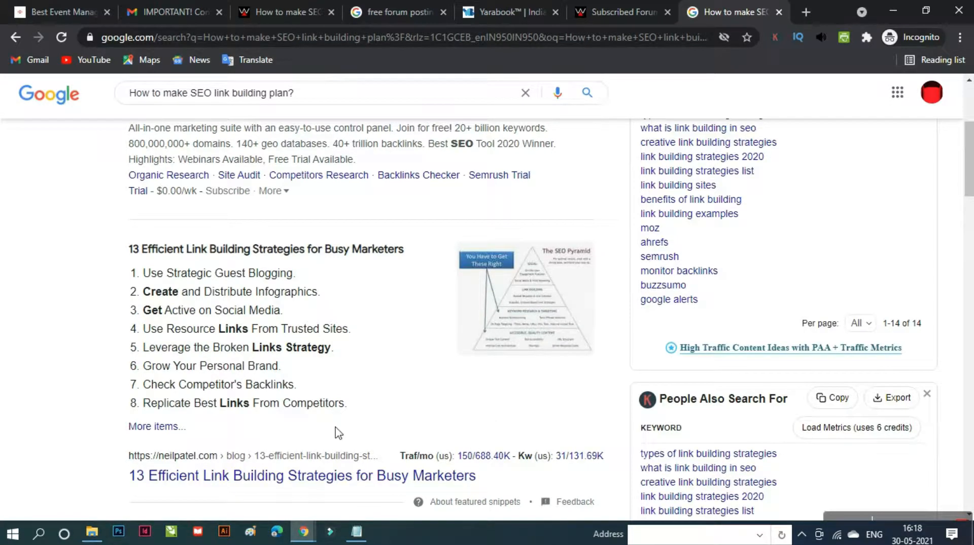
drag(349, 404, 144, 273)
key(ctrl+c)
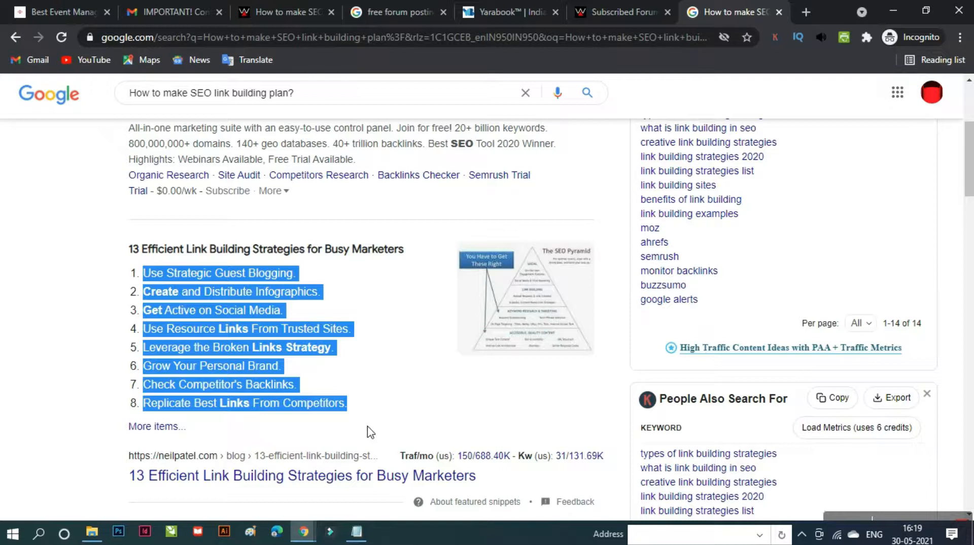
scroll(370, 432, down, 9)
scroll(372, 432, up, 10)
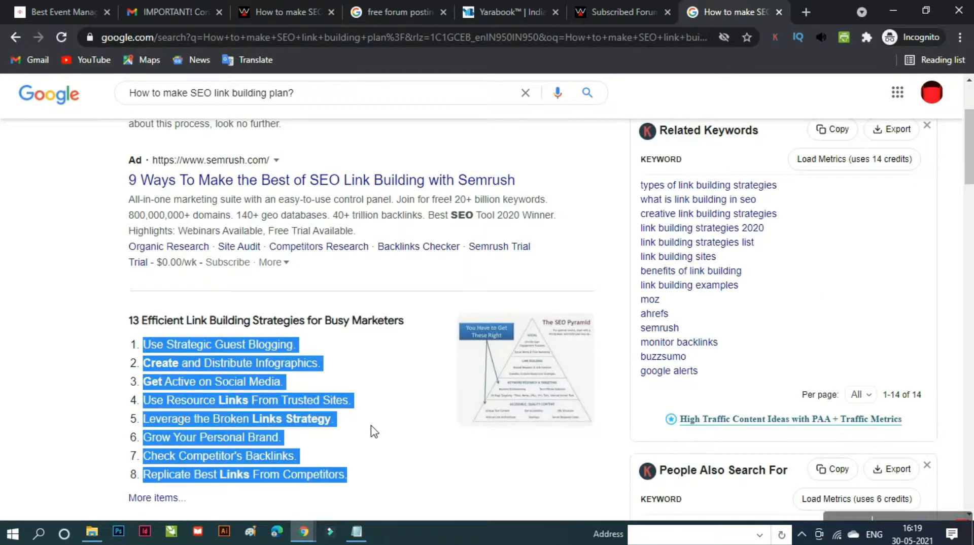
click(633, 1)
Step: Back on the SEO thread, paste the eight link-building strategies into a reply and post it
click(521, 3)
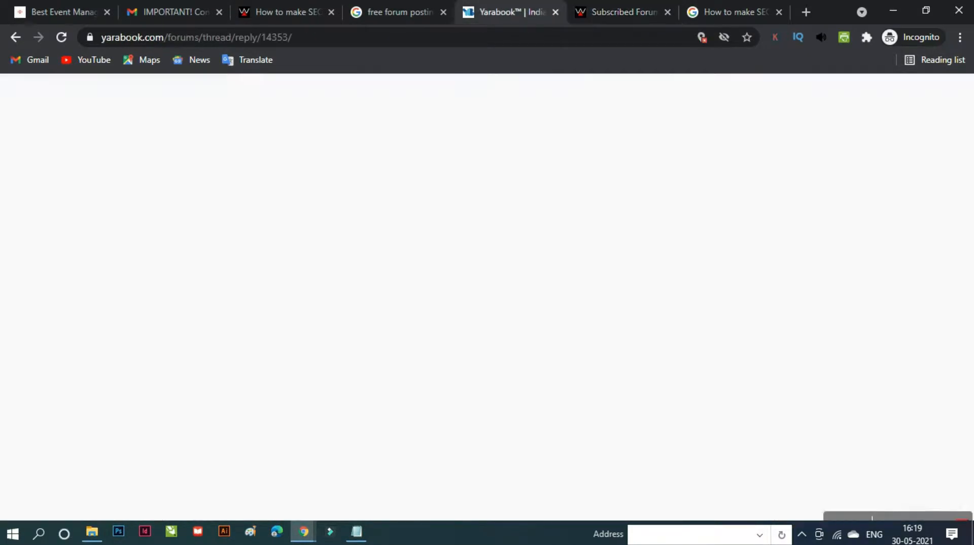
click(390, 2)
click(305, 2)
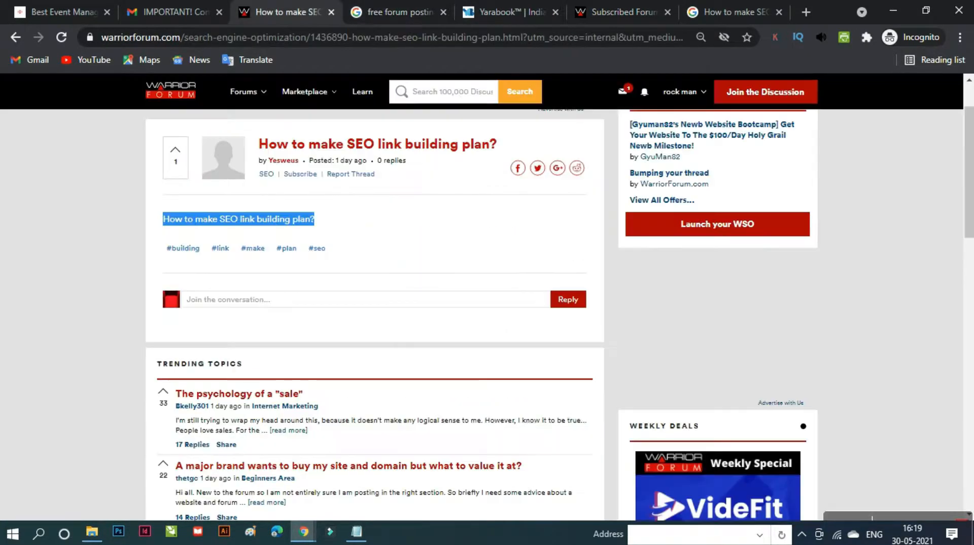
click(275, 303)
key(ctrl+v)
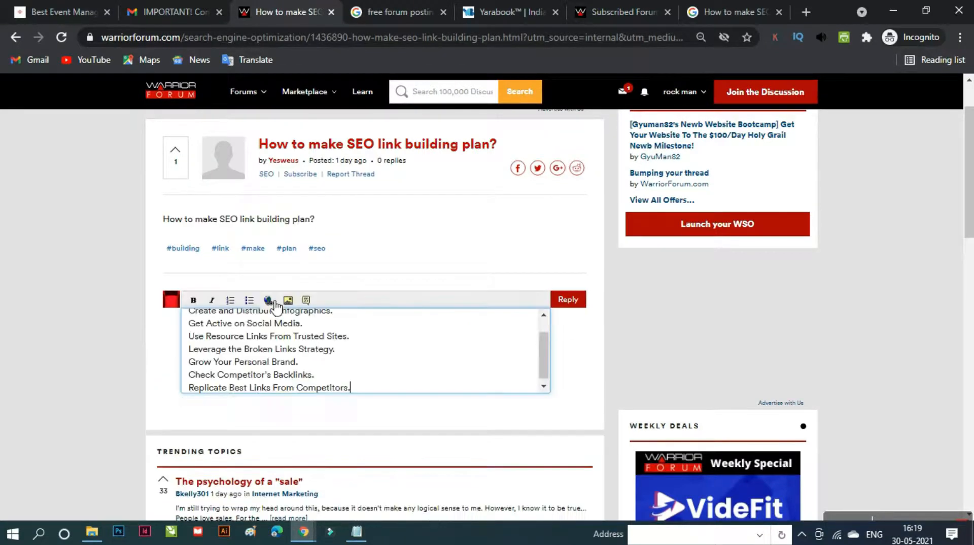
scroll(367, 376, up, 1)
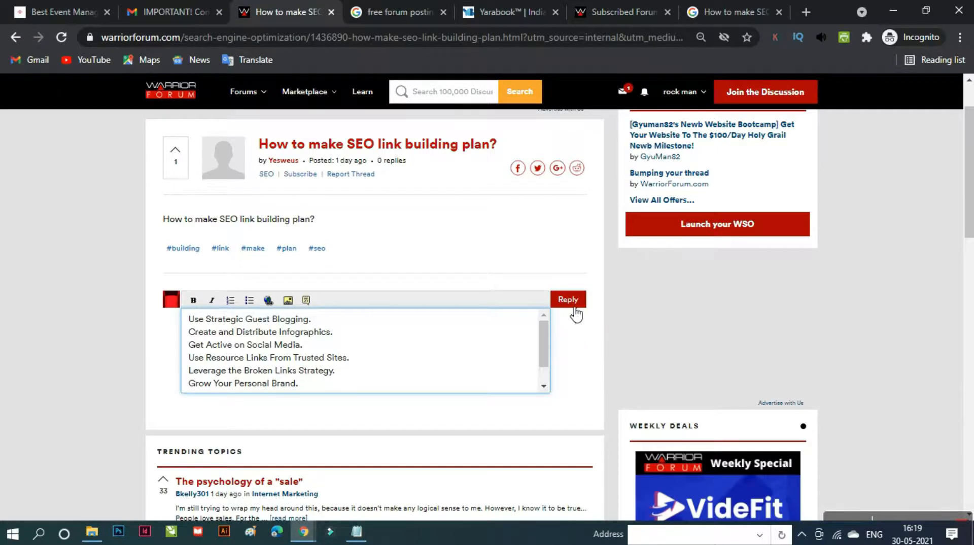
text(Check Competitor's Backlinks. Replicate Best Links From Competitors.)
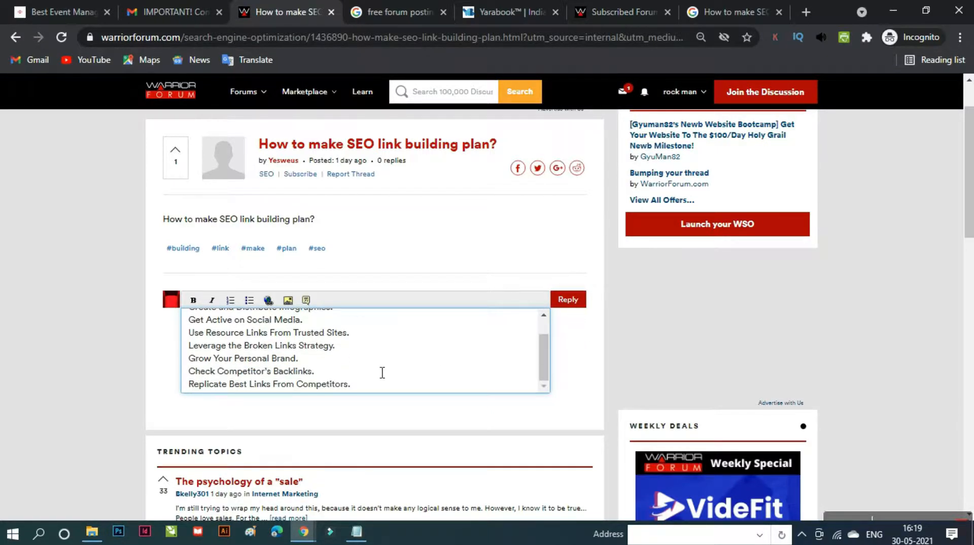
scroll(382, 373, up, 1)
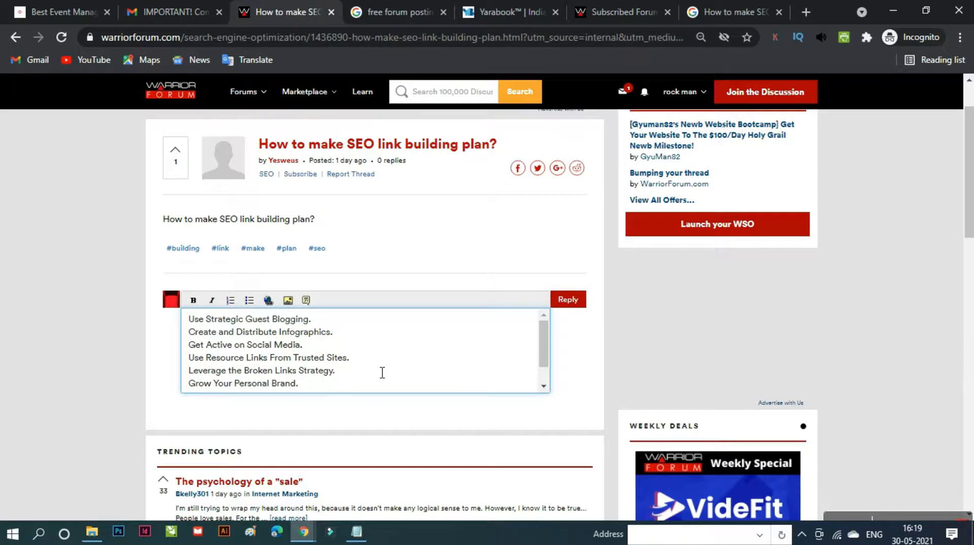
click(569, 301)
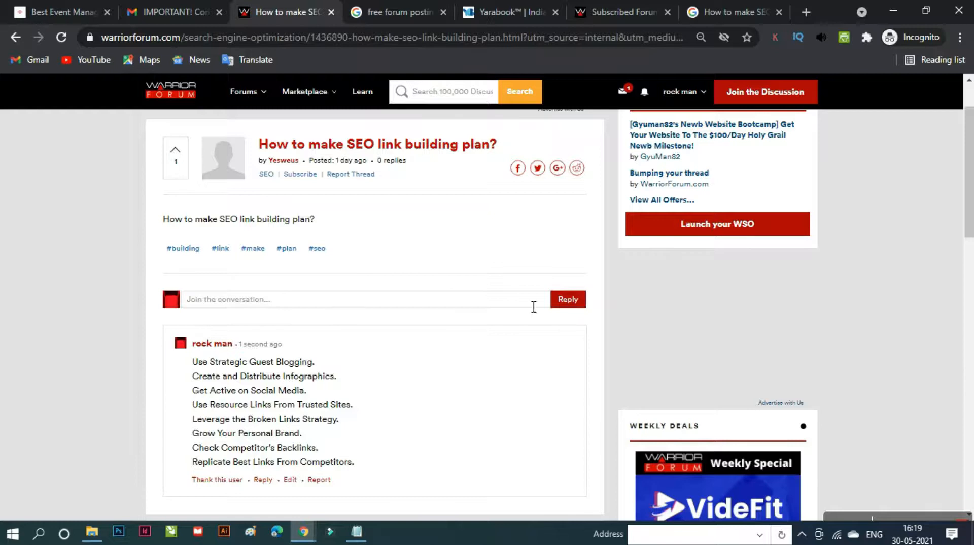
Step: Review the posted eight-strategy reply, dismissing a briefly opened new-thread dialog
scroll(365, 412, down, 2)
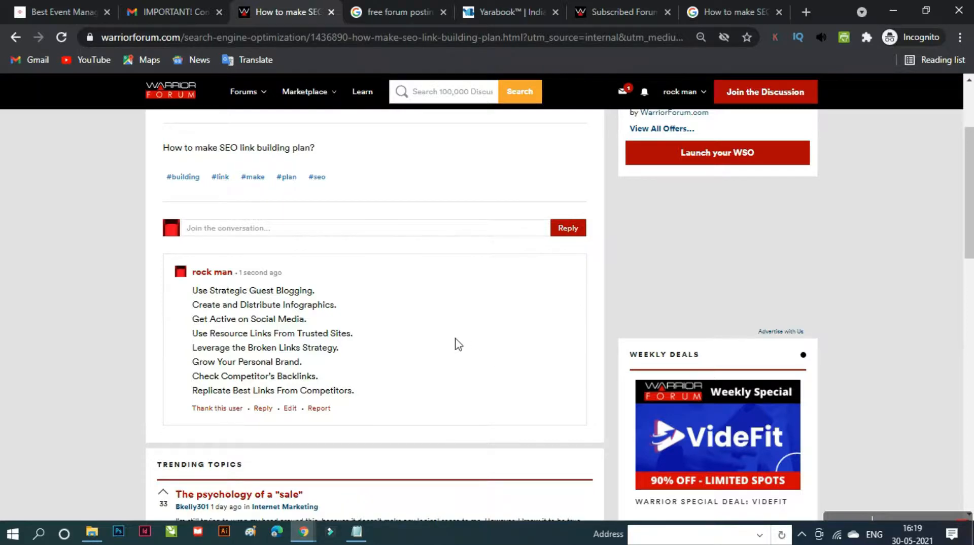
scroll(456, 345, down, 7)
scroll(458, 349, up, 8)
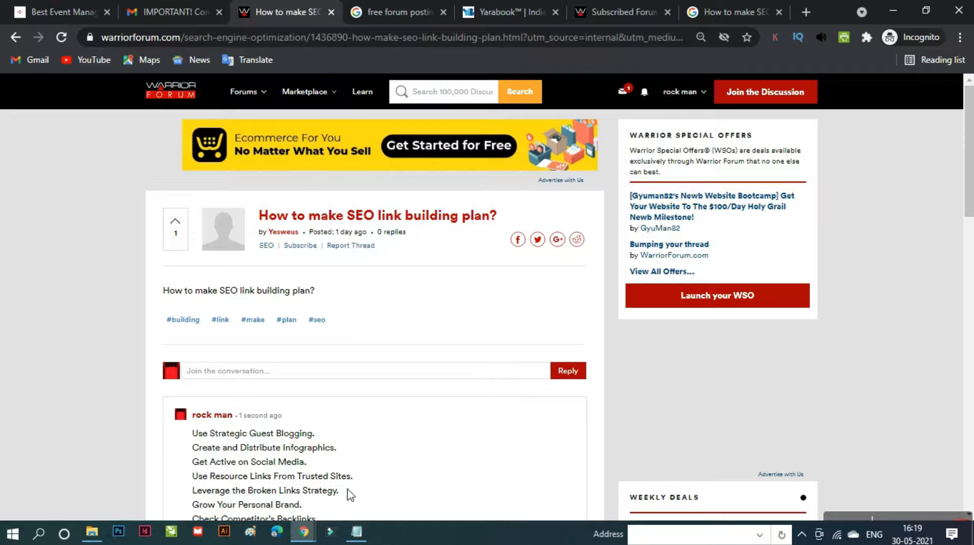
scroll(350, 477, down, 1)
scroll(349, 474, down, 3)
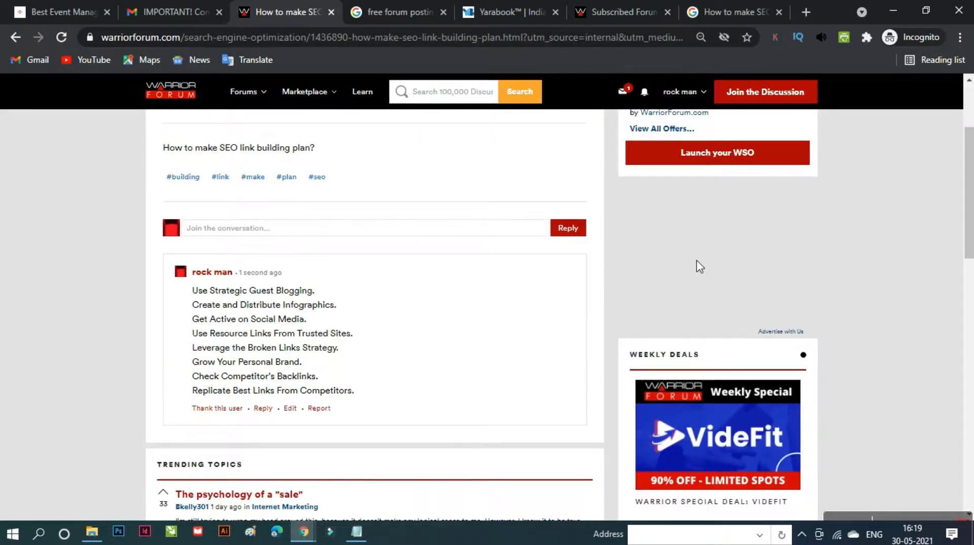
click(773, 97)
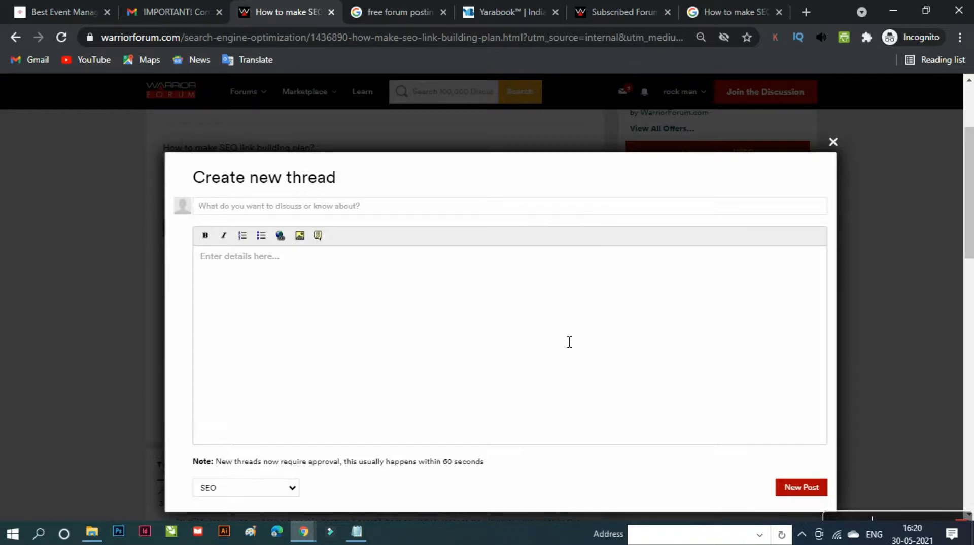
click(833, 141)
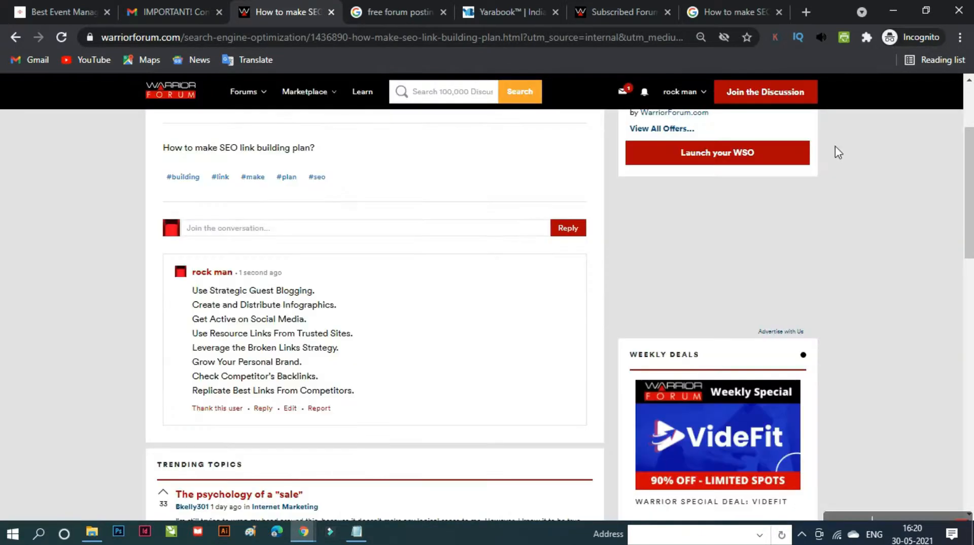
scroll(476, 365, up, 3)
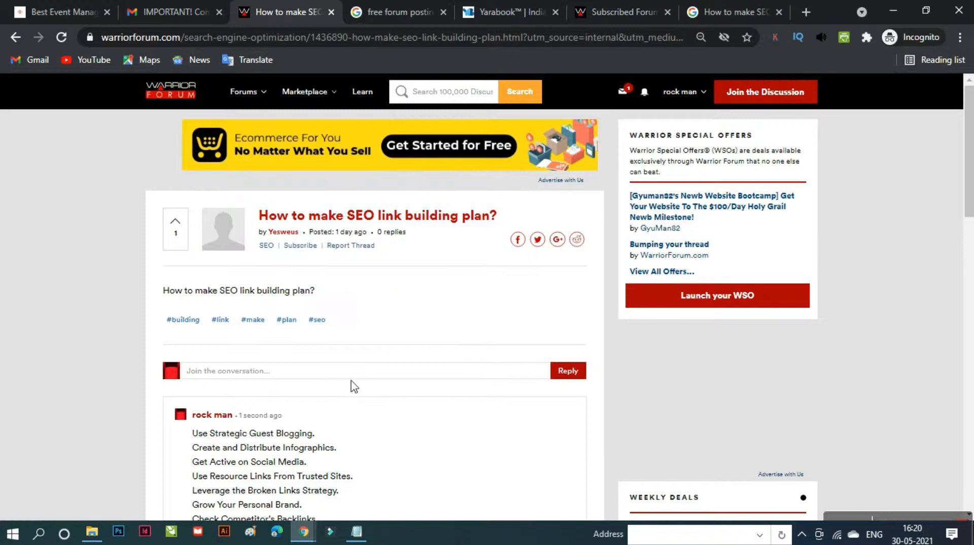
scroll(354, 386, down, 3)
scroll(365, 387, up, 3)
scroll(375, 360, down, 7)
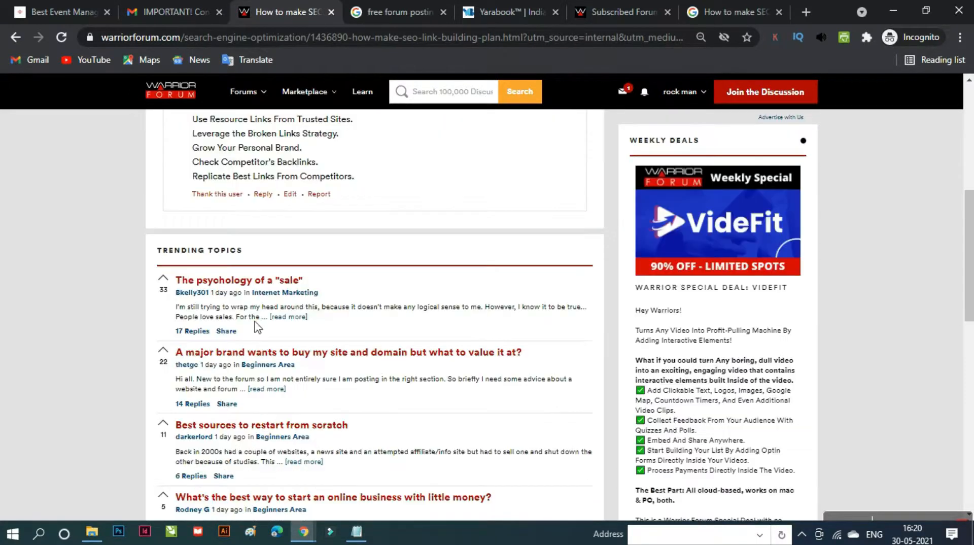
Step: Open The psychology of a "sale" thread and paste the link-building list into a reply
click(279, 282)
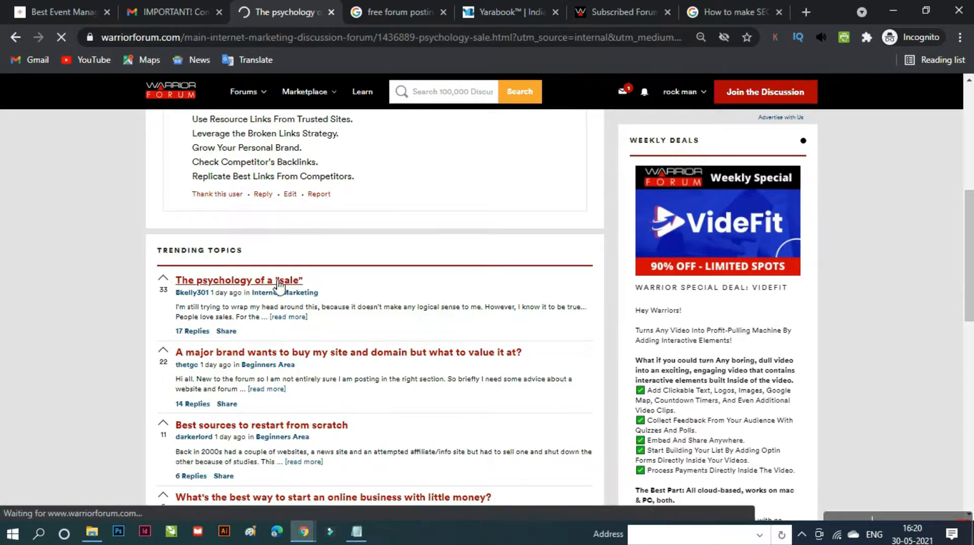
scroll(377, 369, down, 8)
scroll(378, 369, down, 10)
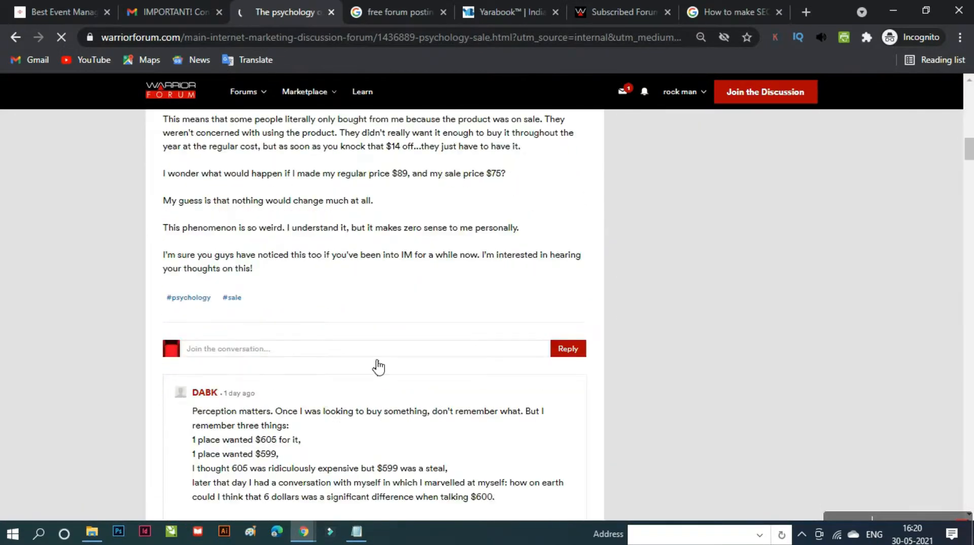
scroll(375, 365, up, 5)
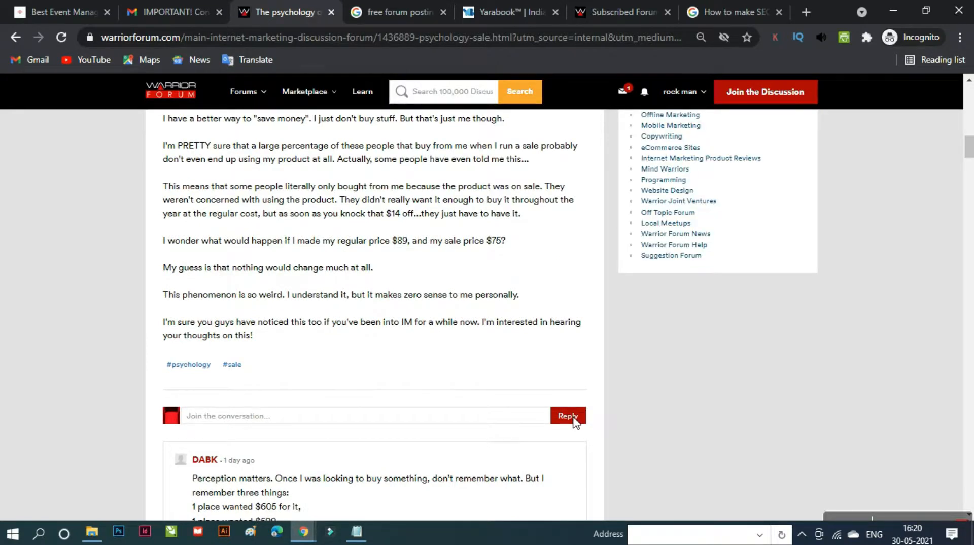
click(438, 422)
scroll(431, 419, down, 1)
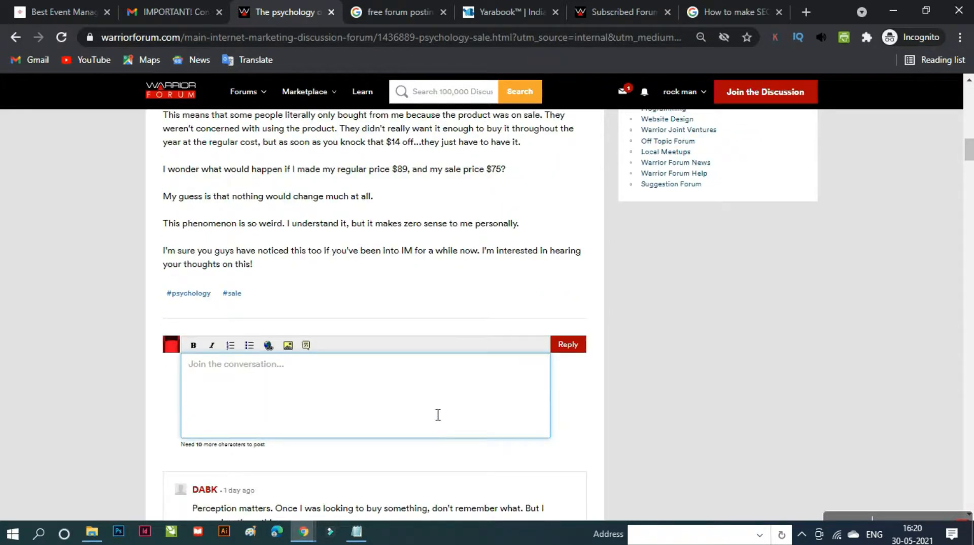
key(ctrl+v)
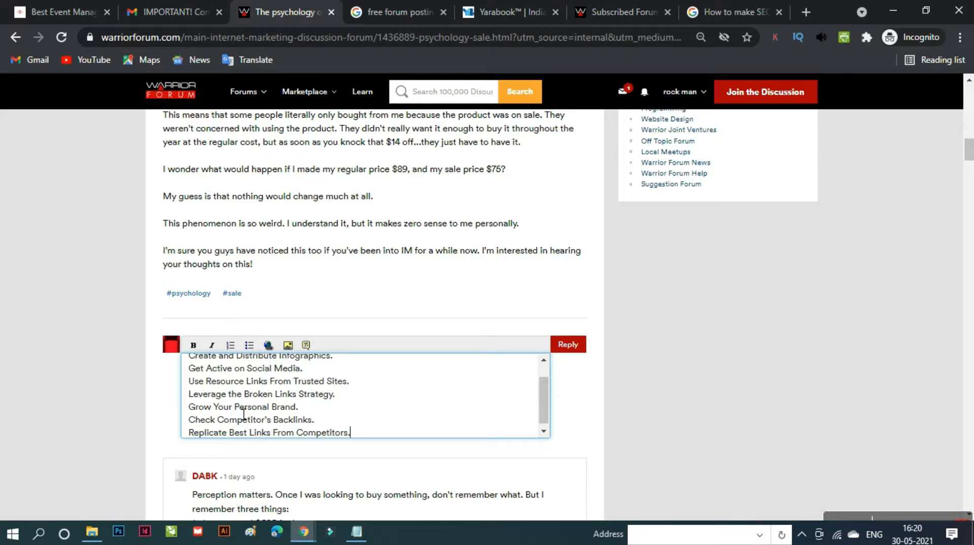
Step: Append 'best event management company' to the reply and select that phrase
text(best event management company)
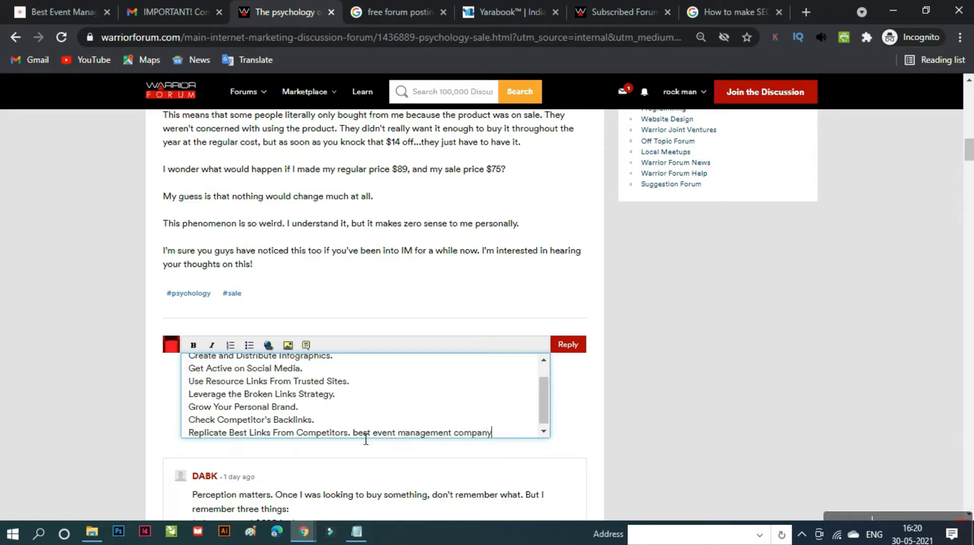
drag(355, 434, 500, 436)
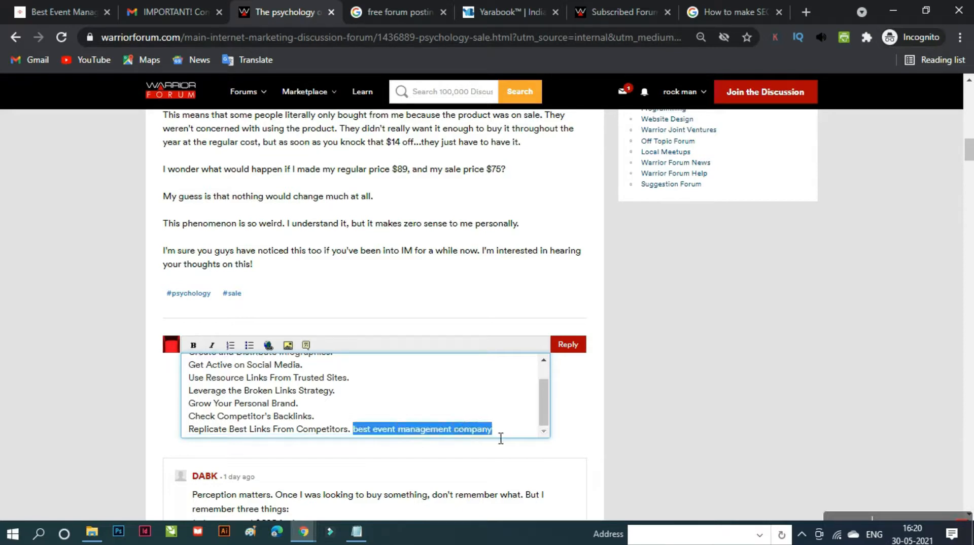
click(269, 345)
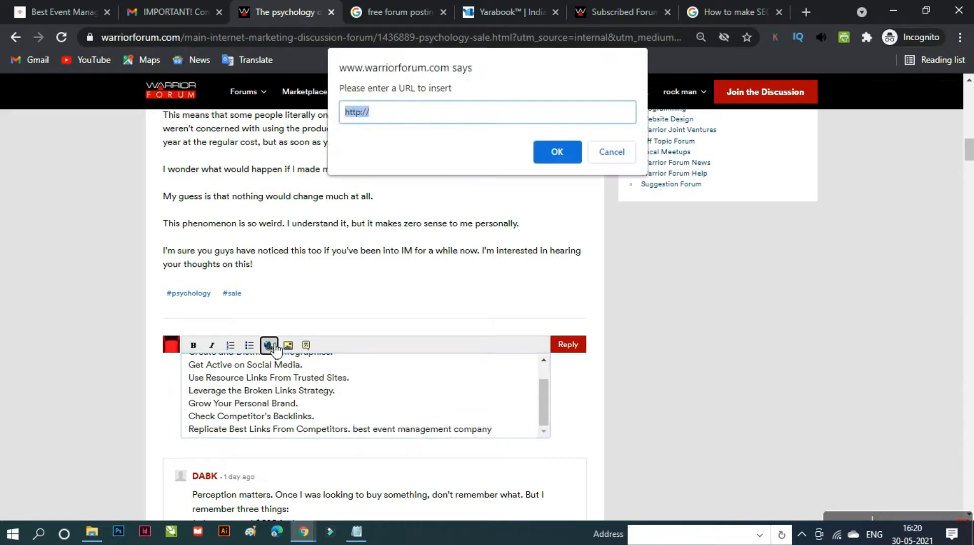
click(48, 12)
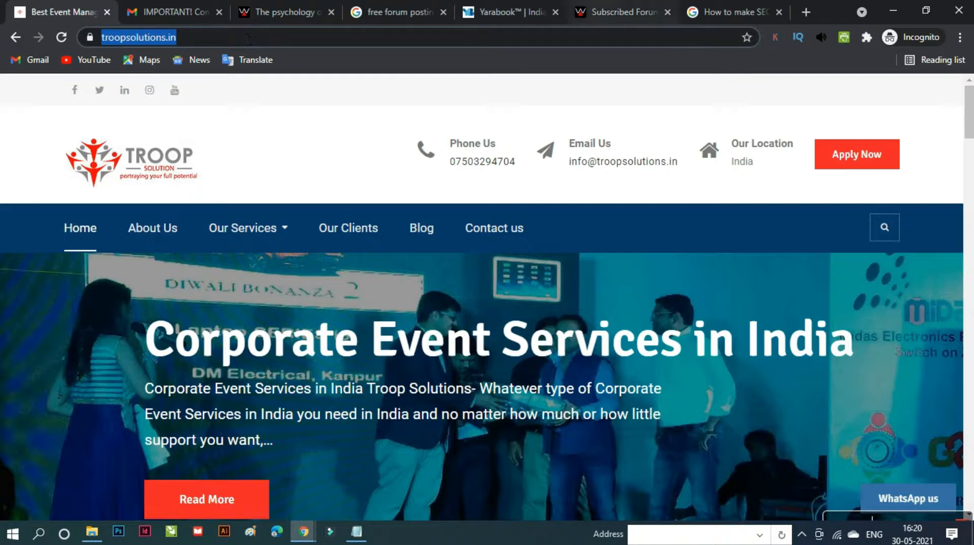
click(385, 6)
click(274, 12)
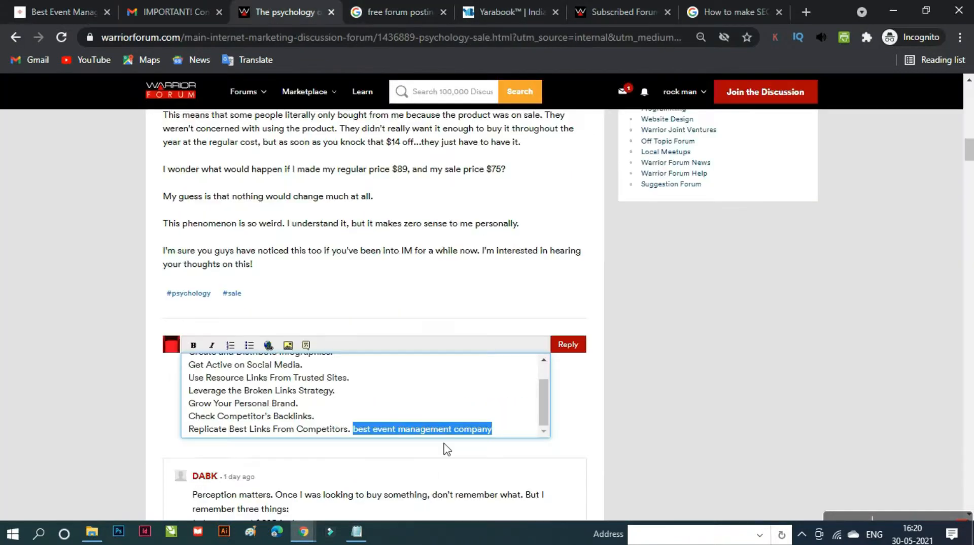
click(268, 345)
key(BackSpace)
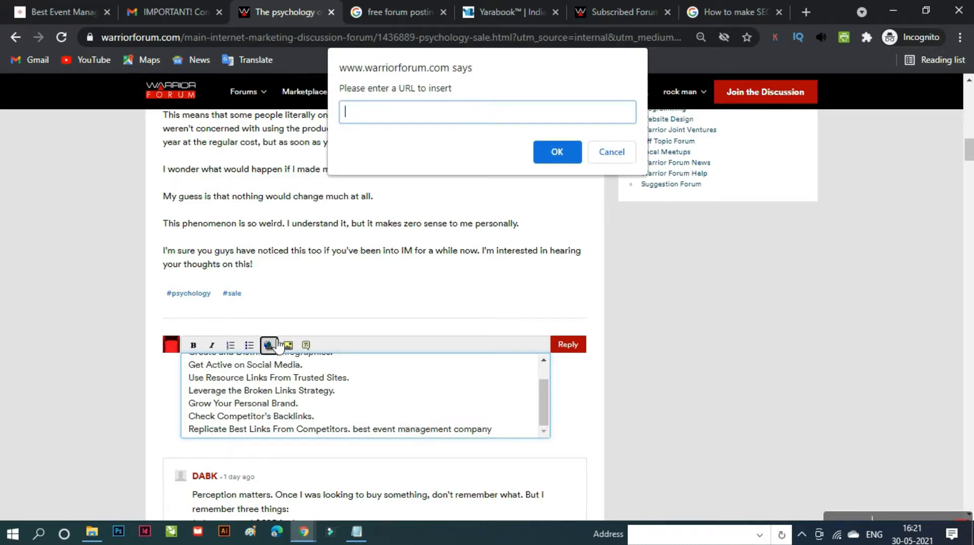
text(https://www.bestsolutions.in/)
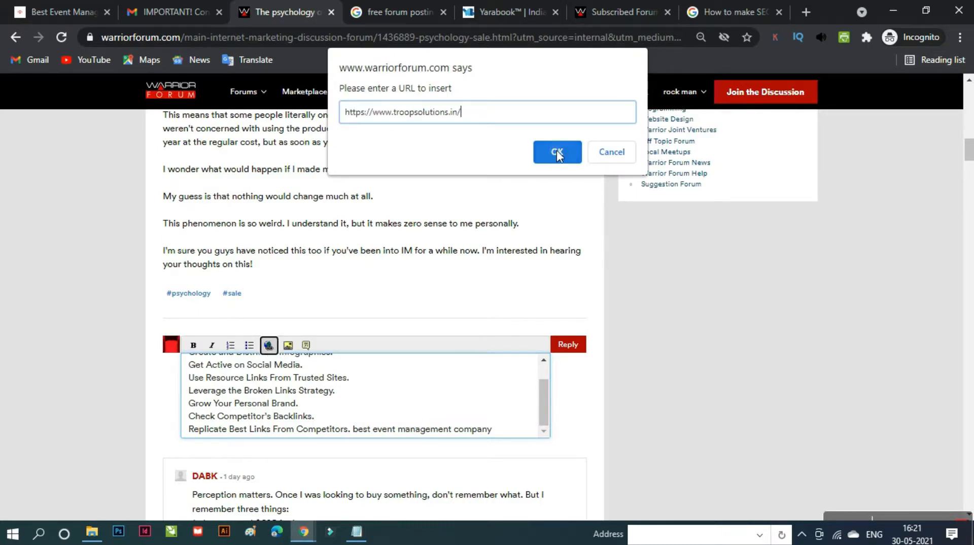
click(557, 154)
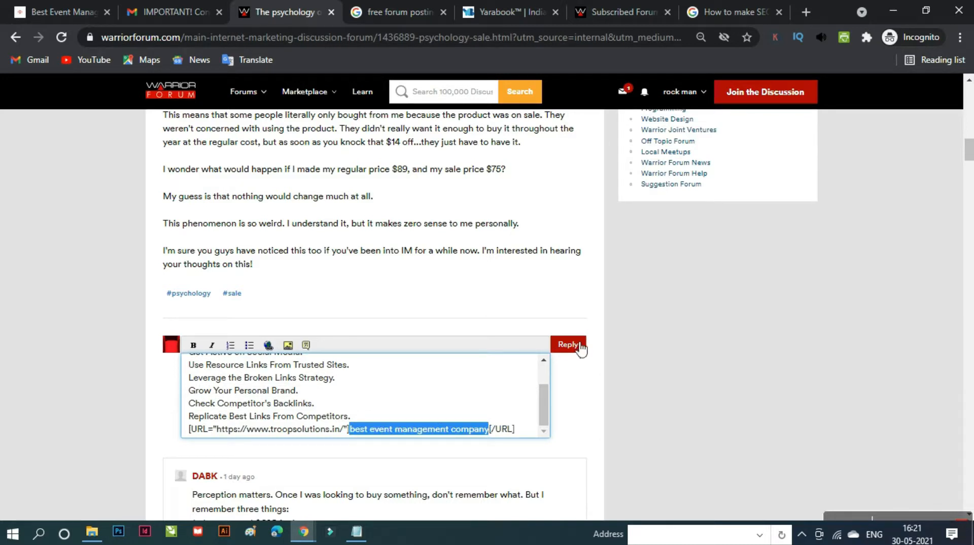
Step: Delete all the reply draft text, leaving the reply box empty
triple_click(427, 429)
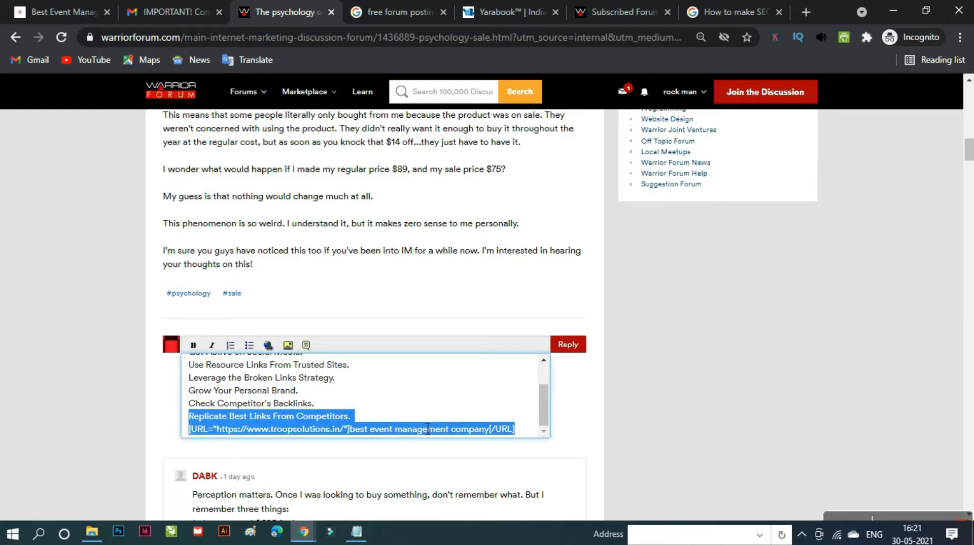
key(ctrl+a)
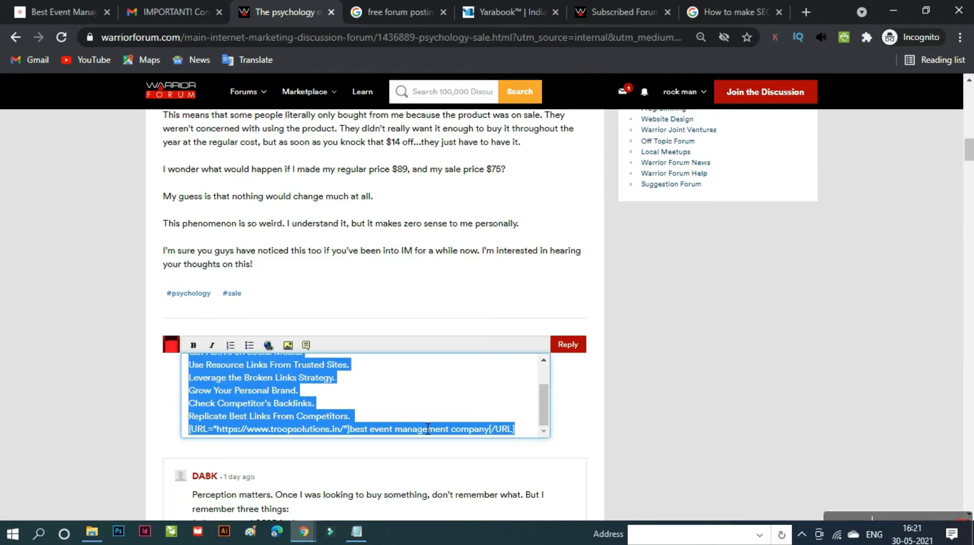
key(BackSpace)
click(592, 398)
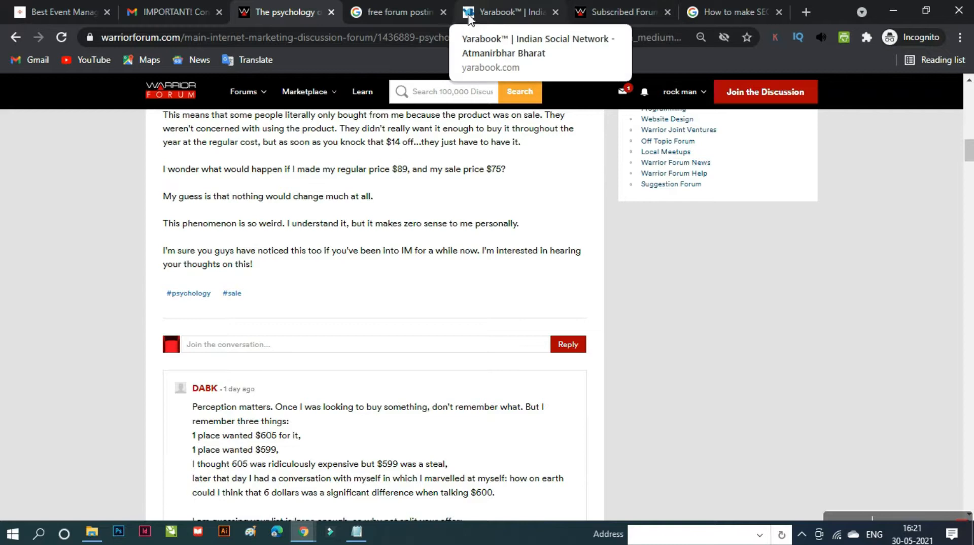
Step: Scroll through the Google results for free forum posting websites
click(400, 12)
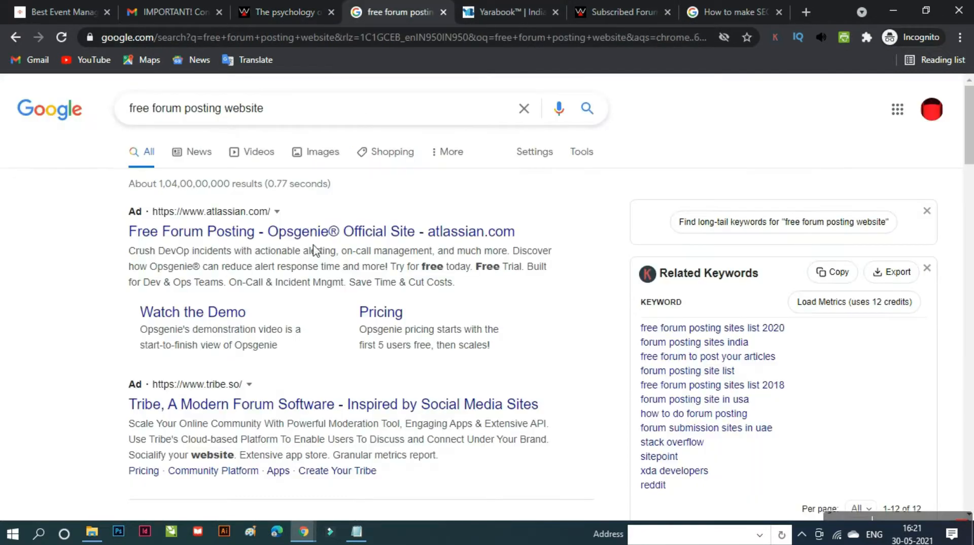
scroll(286, 288, down, 10)
scroll(282, 282, down, 4)
scroll(283, 282, up, 3)
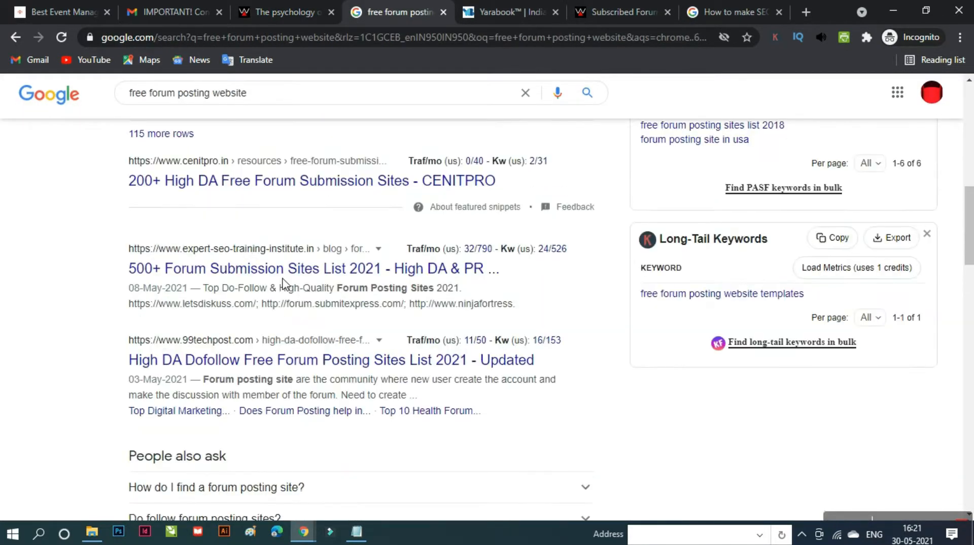
scroll(254, 373, down, 18)
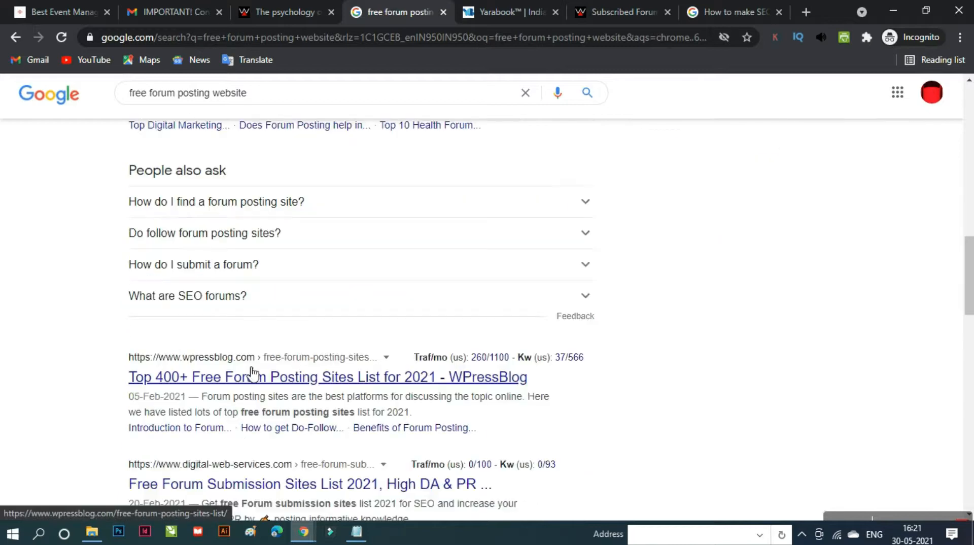
scroll(349, 337, down, 2)
scroll(349, 325, up, 20)
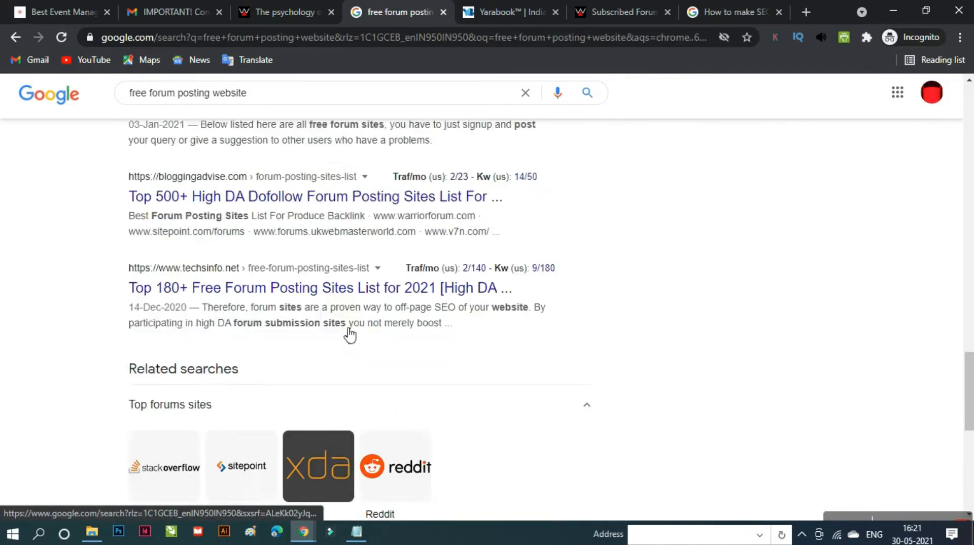
Step: Return via the Yarabook page to the Warrior Forum 'Biggest Event Company' thread draft
scroll(348, 304, up, 3)
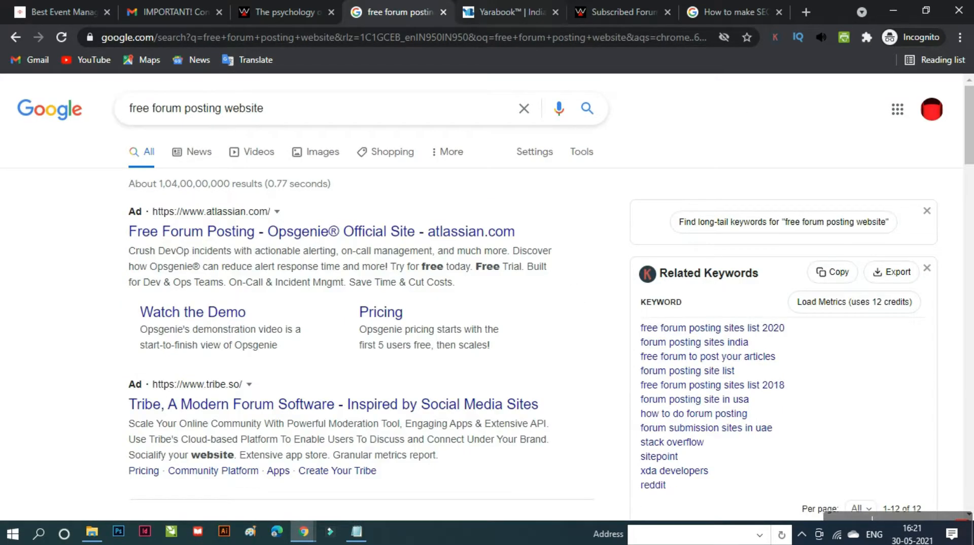
click(528, 2)
click(639, 2)
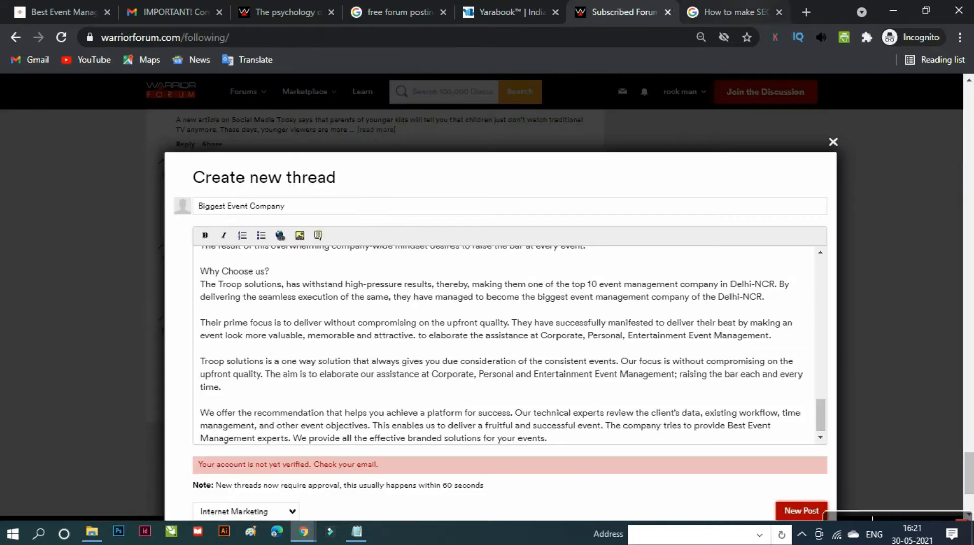
key(ctrl+Tab)
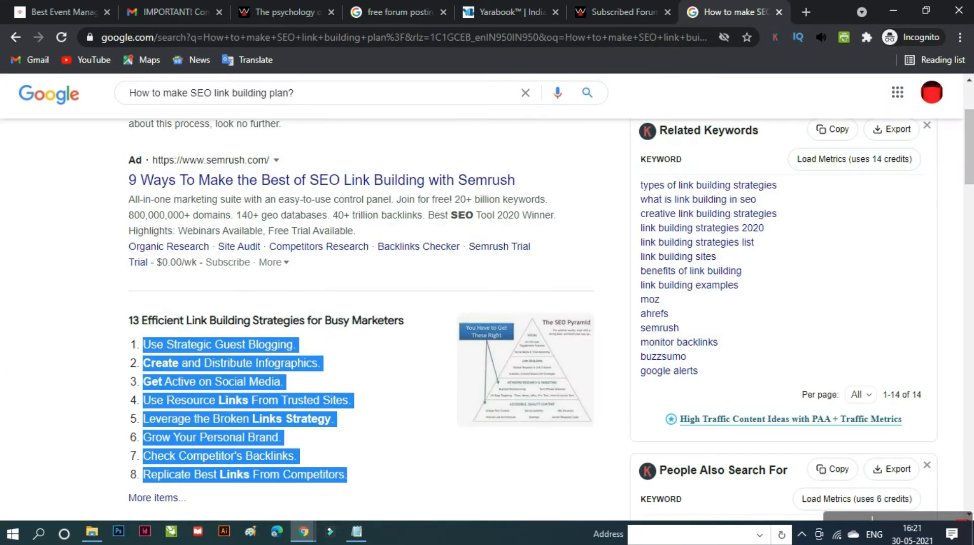
click(623, 12)
scroll(593, 435, up, 15)
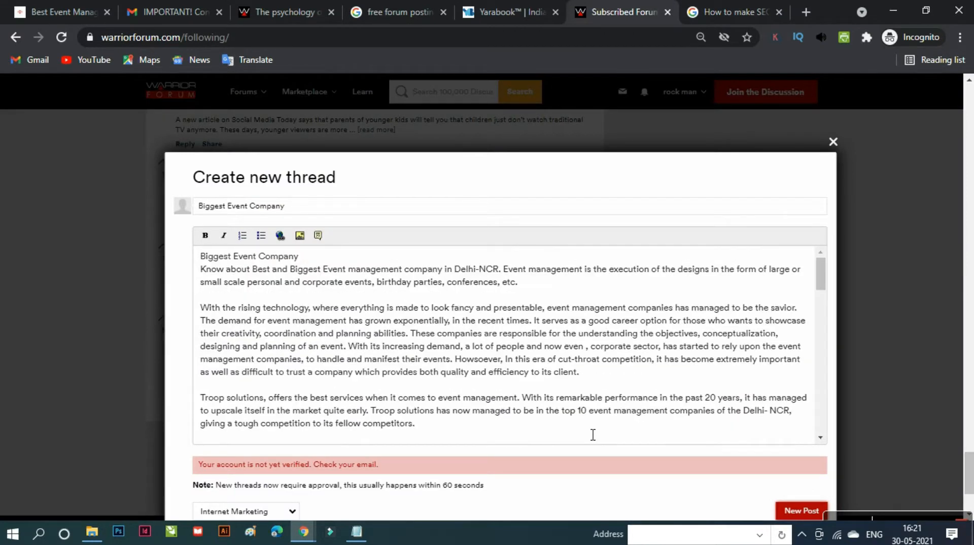